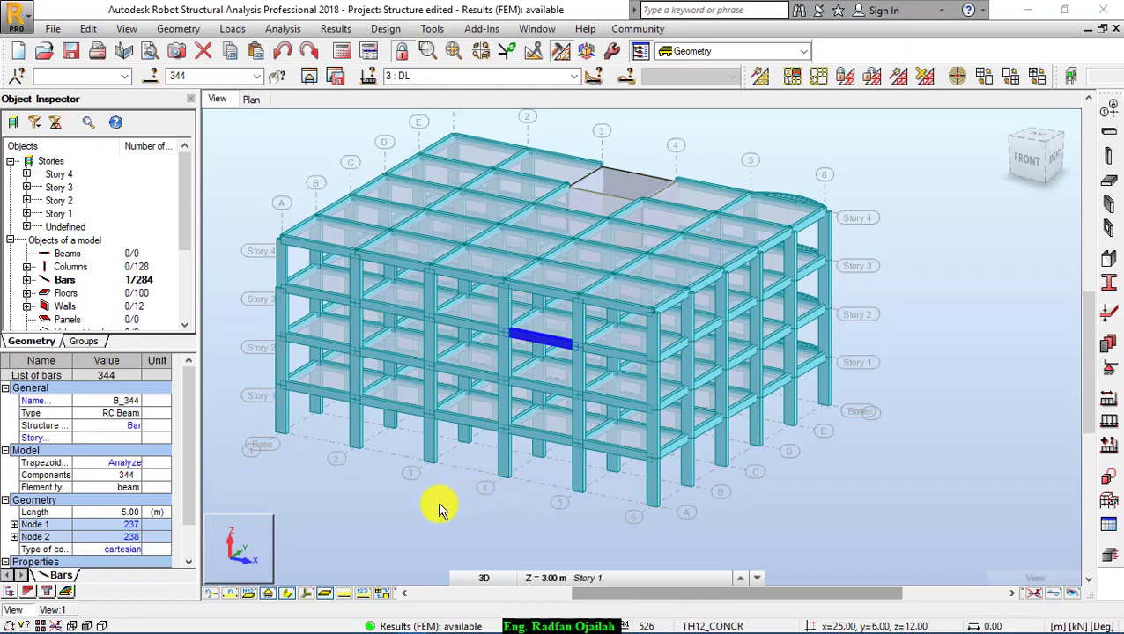
Select the ground-floor corner column 116 and open the code parameters for required reinforcement of beams and columns
left_click(432, 446)
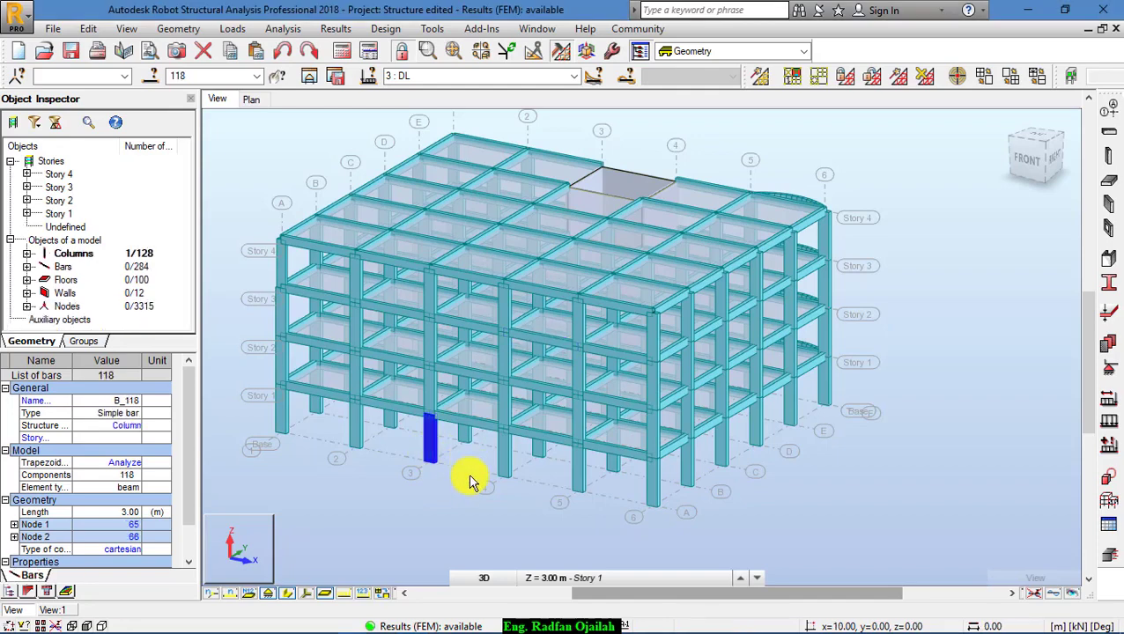
left_click(285, 419)
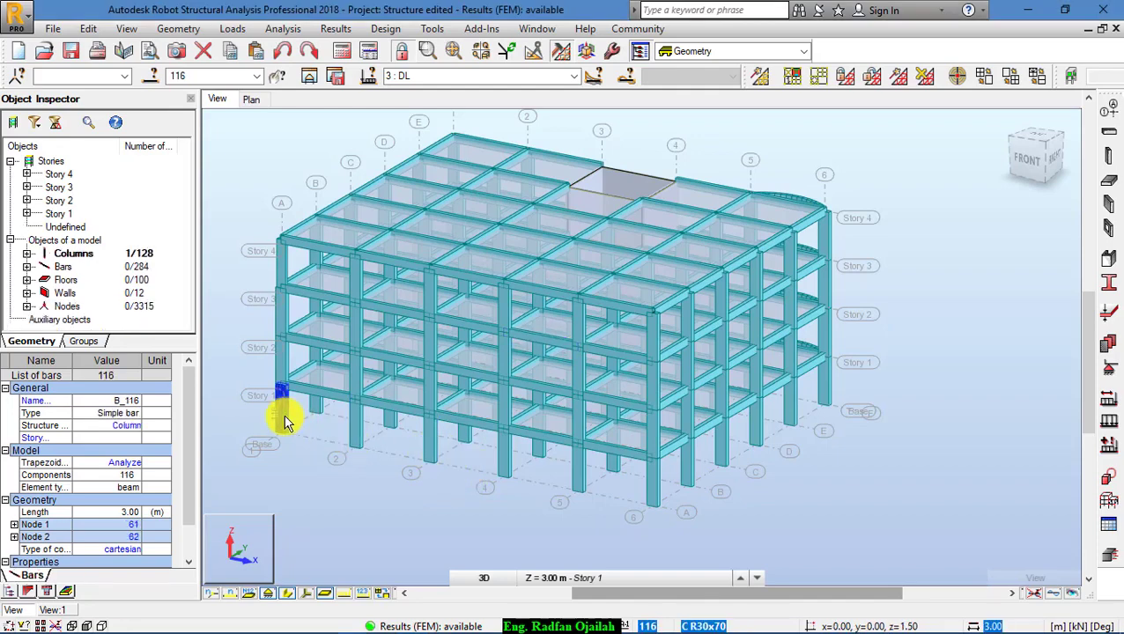
left_click(385, 29)
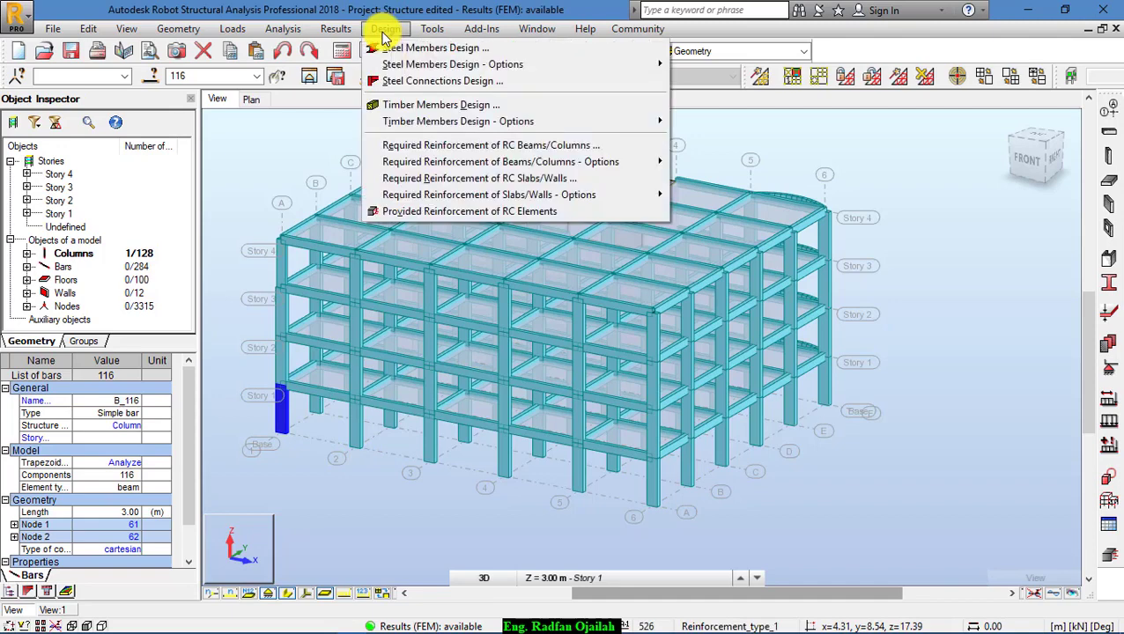
mouse_move(627, 163)
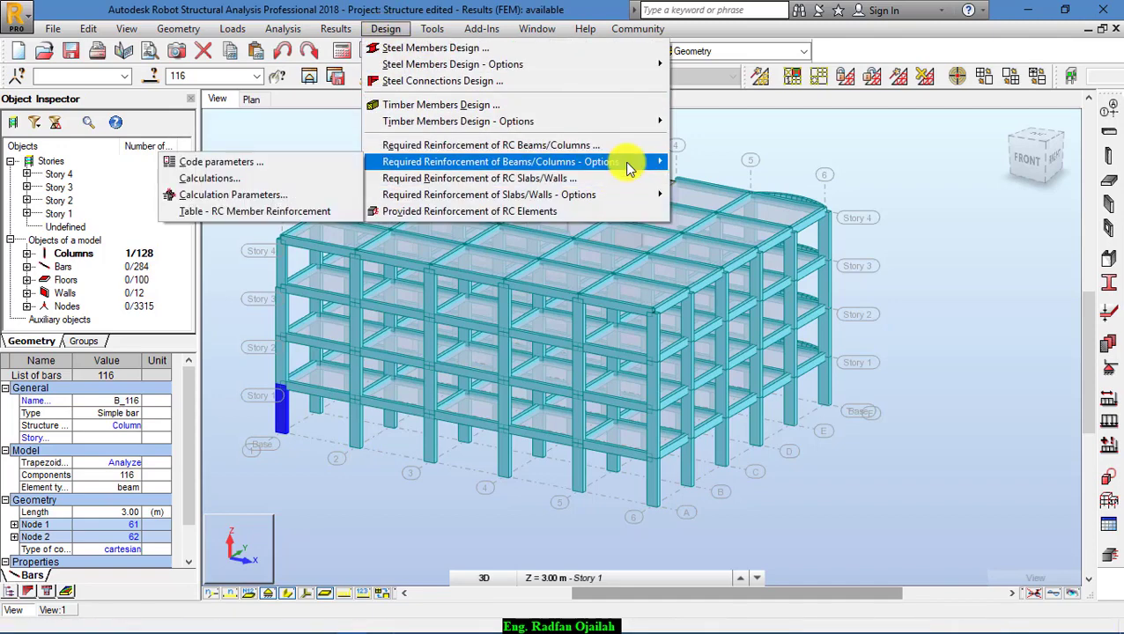
left_click(337, 164)
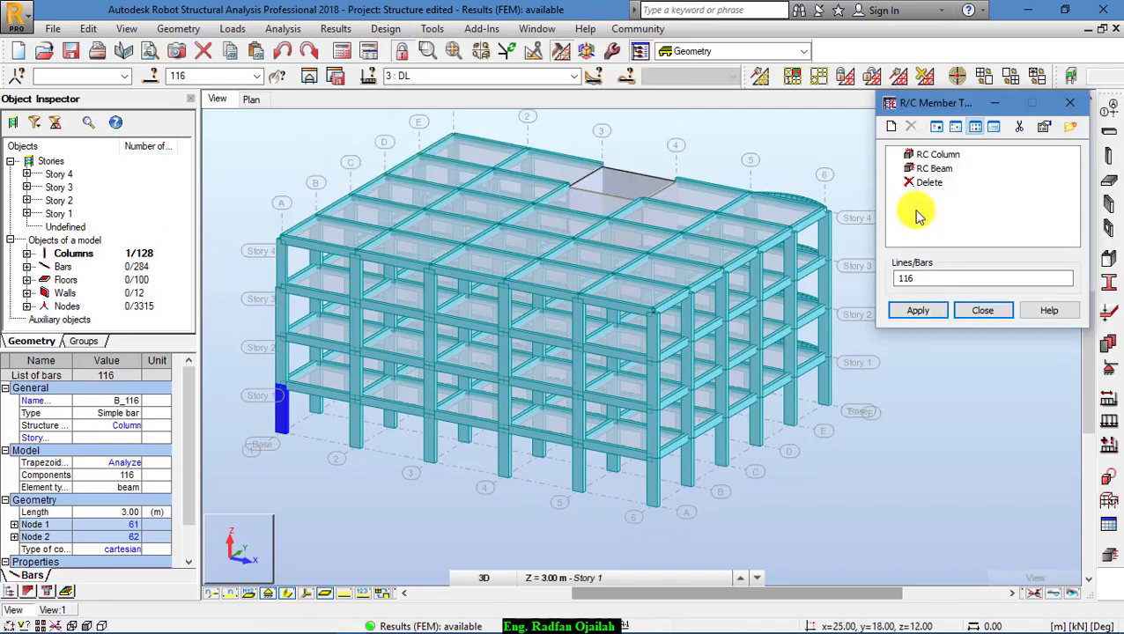
Start a new R/C member type and show its column definition
left_click(926, 156)
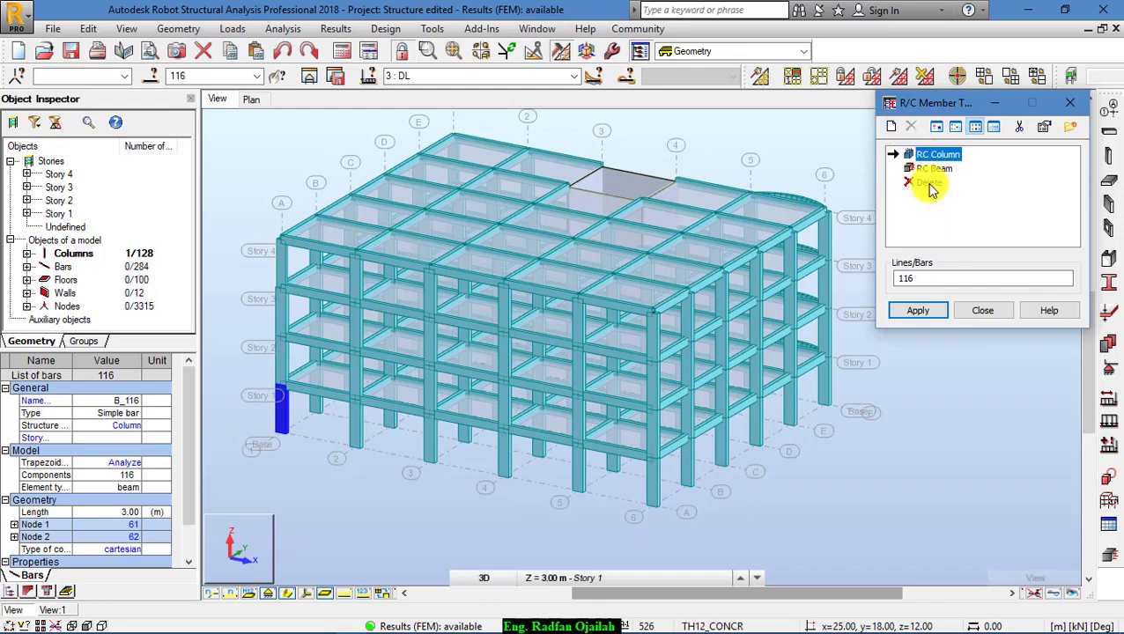
left_click(929, 183)
left_click(891, 126)
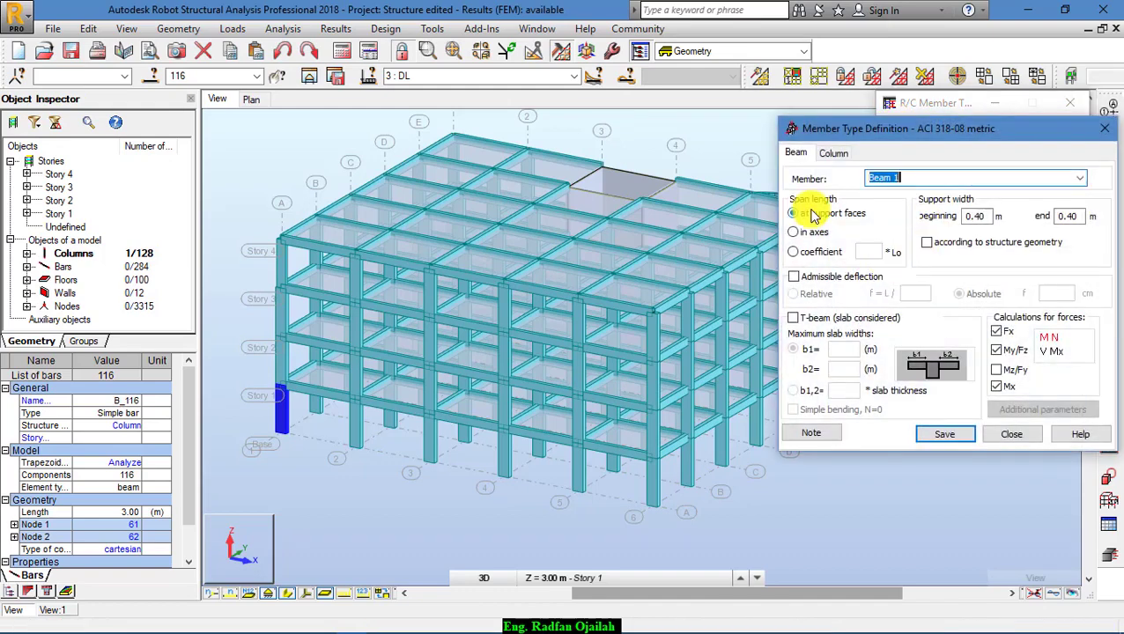
left_click(831, 155)
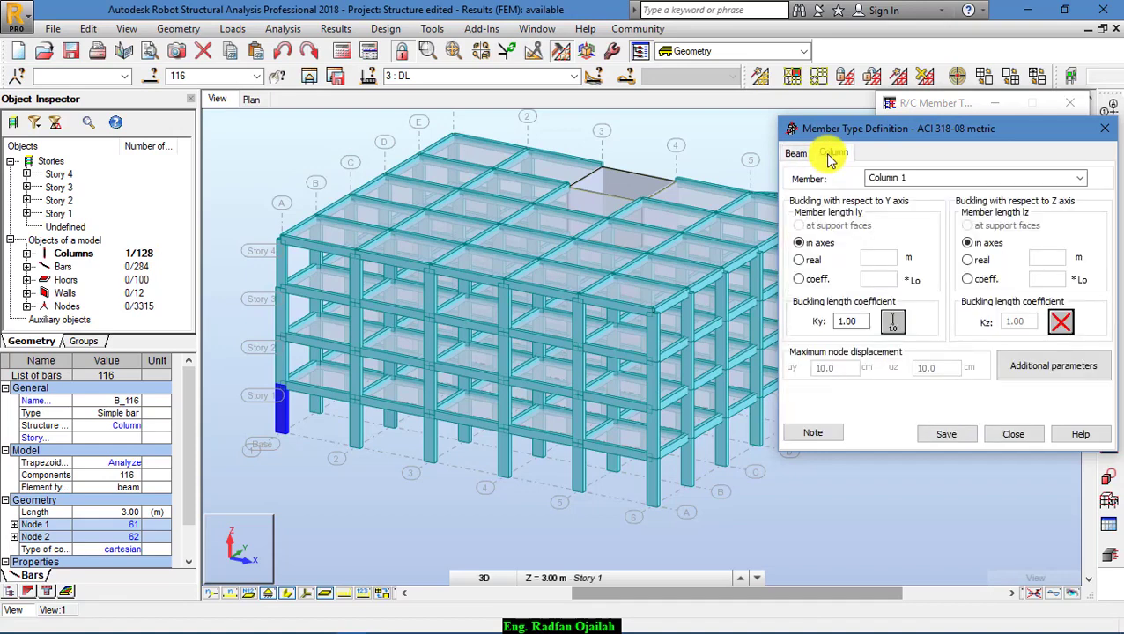
Keep the Y-axis member length in axes and open the buckling schemes for the Ky coefficient
left_click(799, 243)
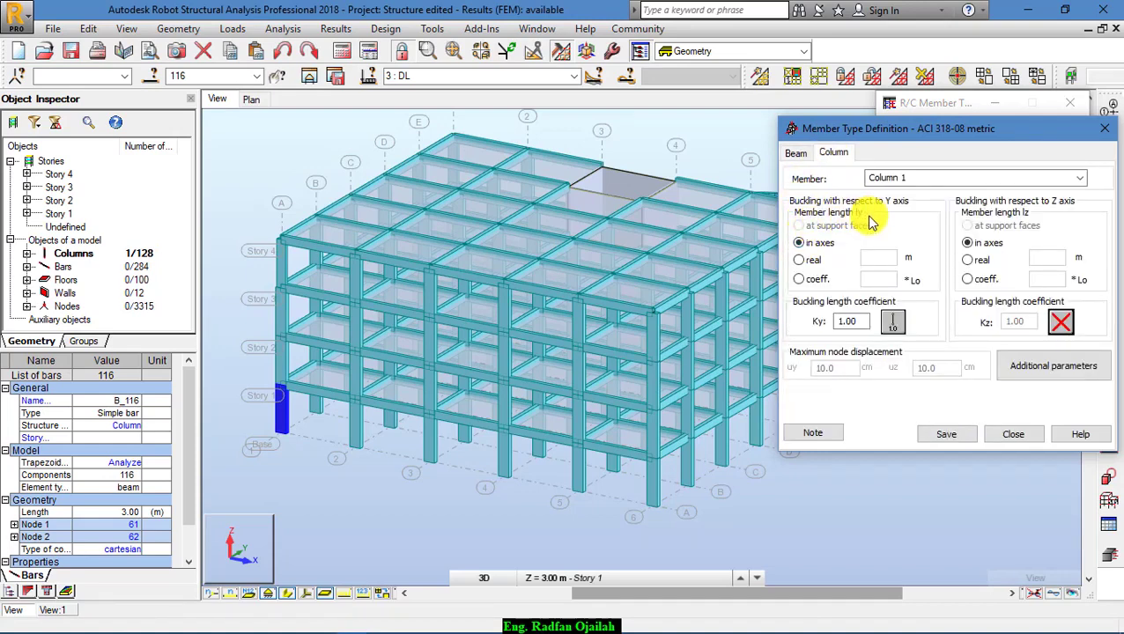
left_click(816, 246)
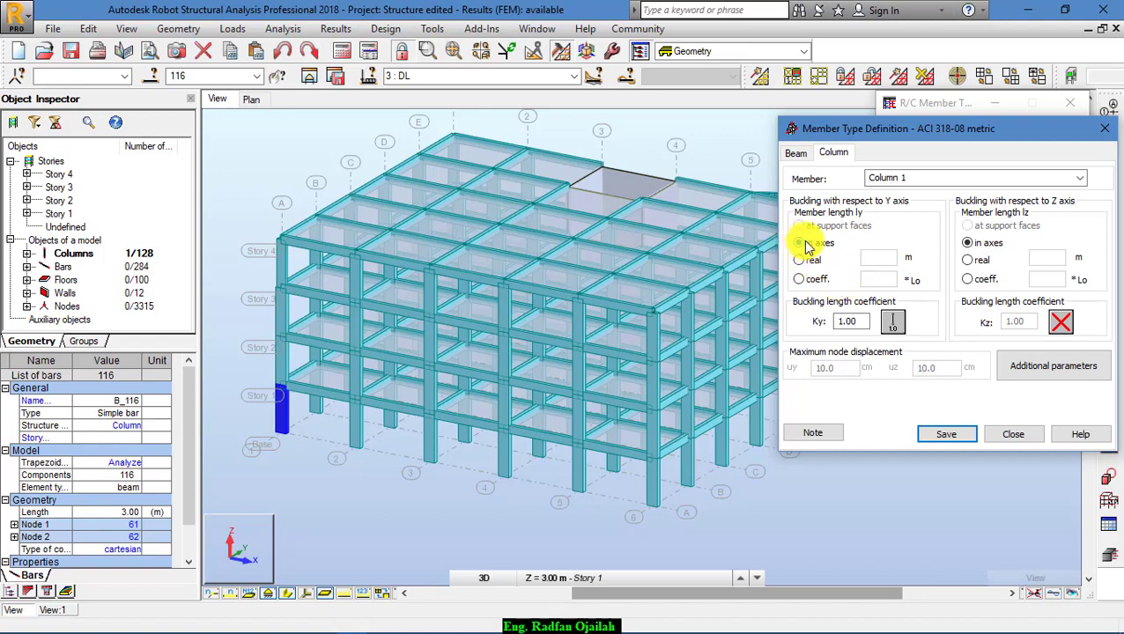
double_click(853, 324)
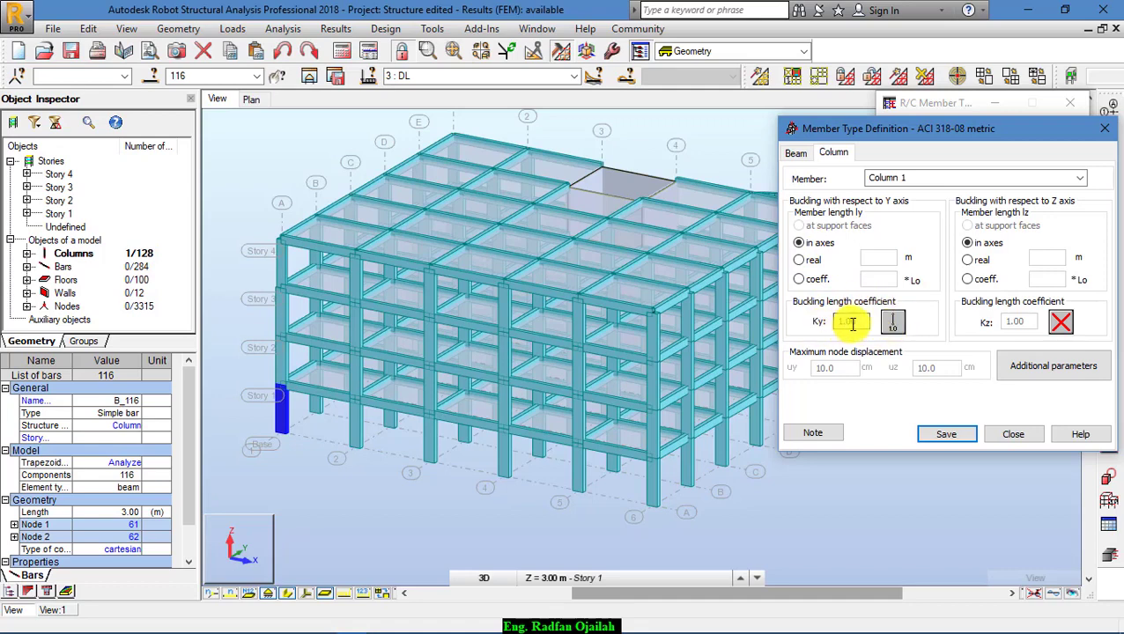
double_click(859, 322)
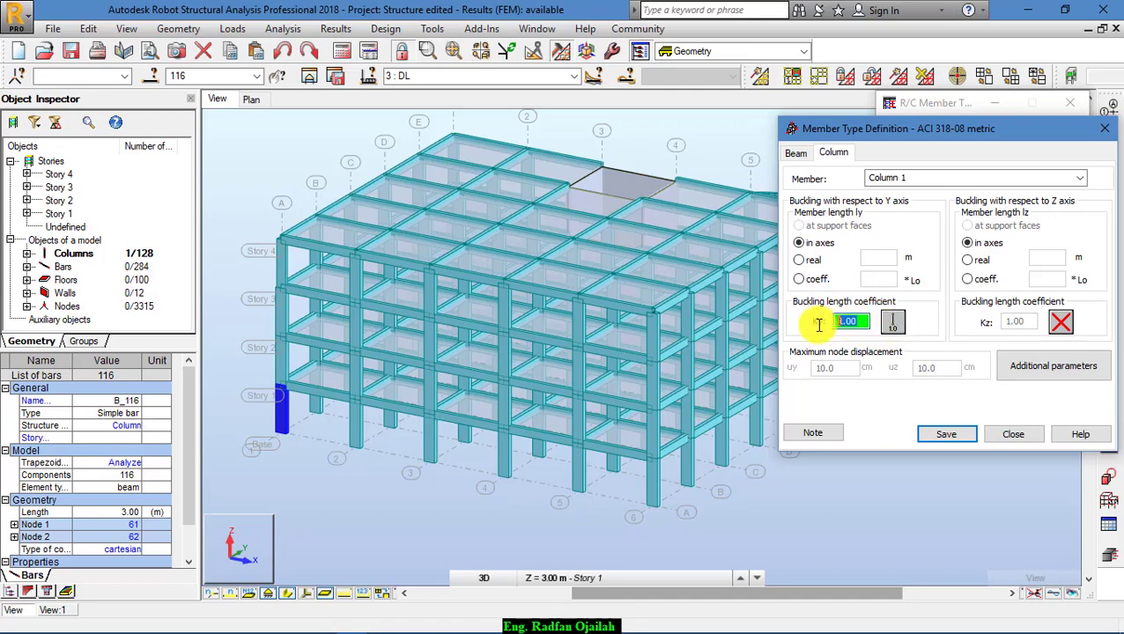
left_click(889, 329)
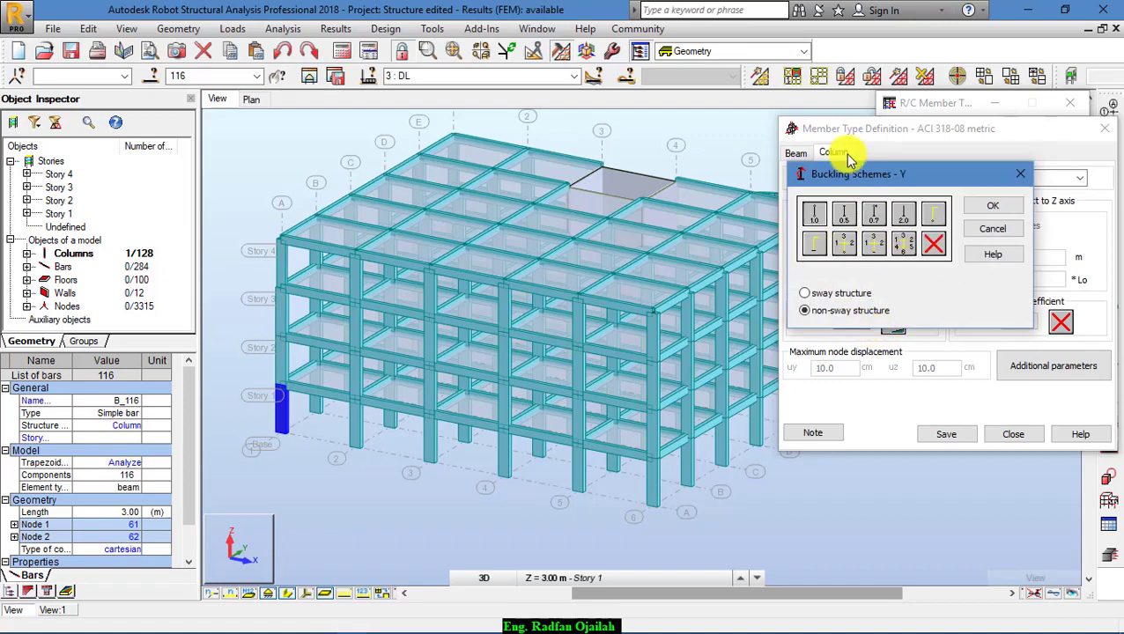
left_click_drag(887, 181, 882, 156)
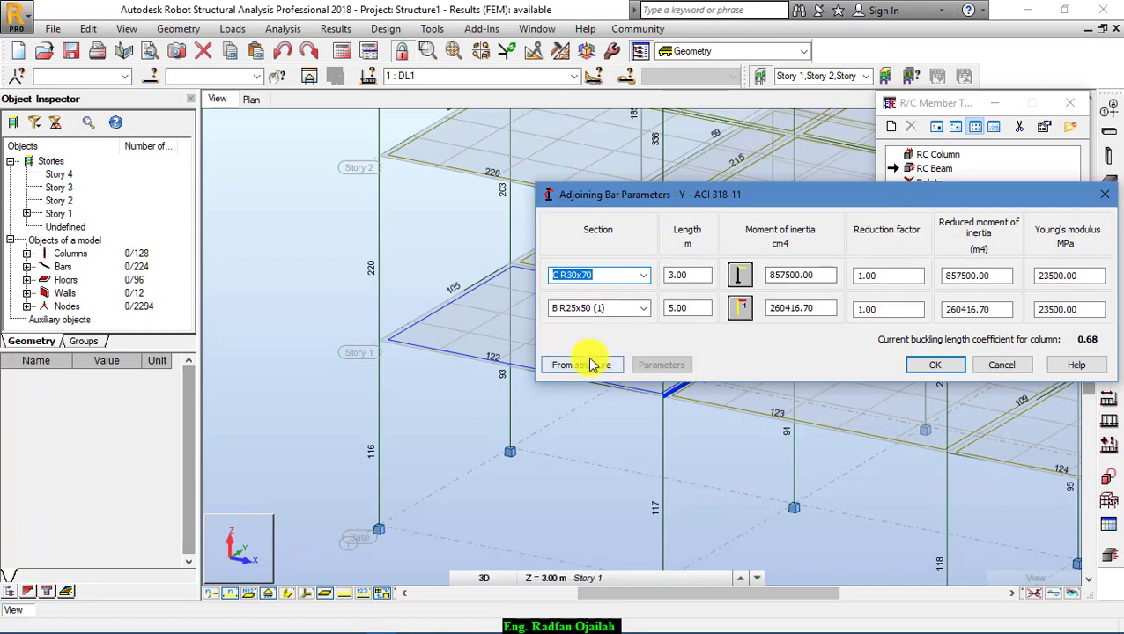
Switch the adjoining bar parameters to values from the structure, and return to manual section entry
left_click(589, 363)
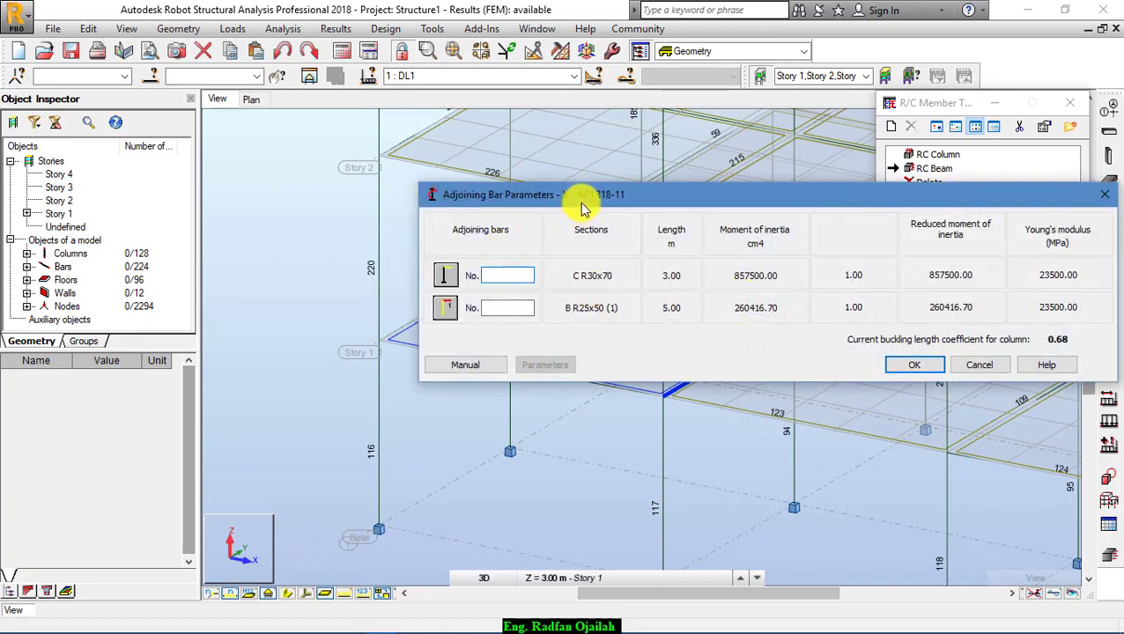
left_click_drag(585, 194, 737, 137)
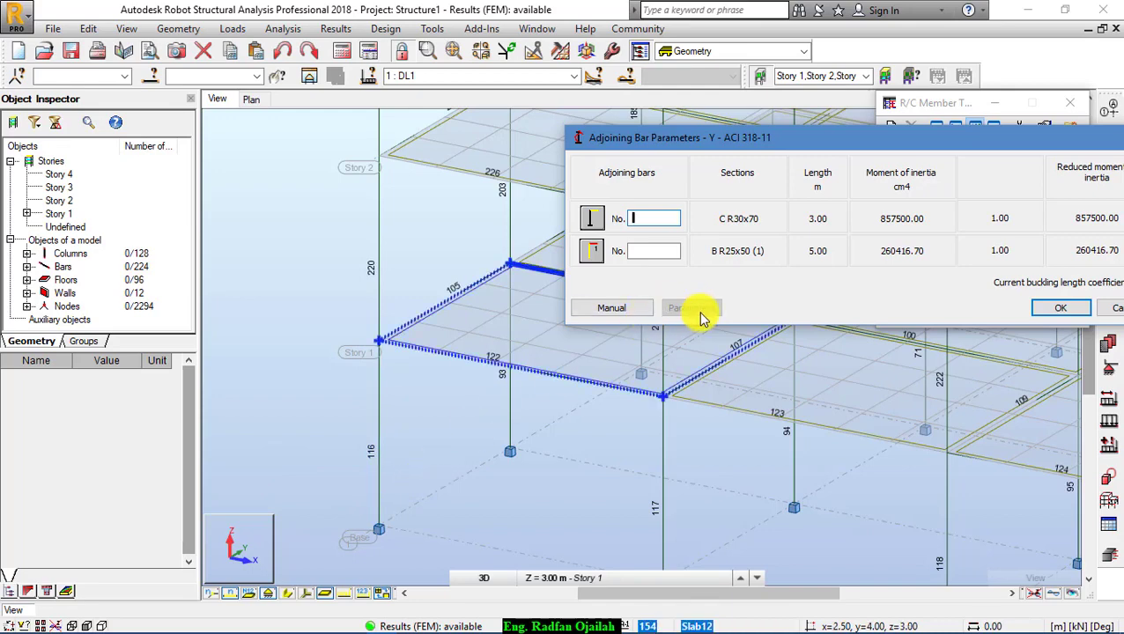
left_click(630, 313)
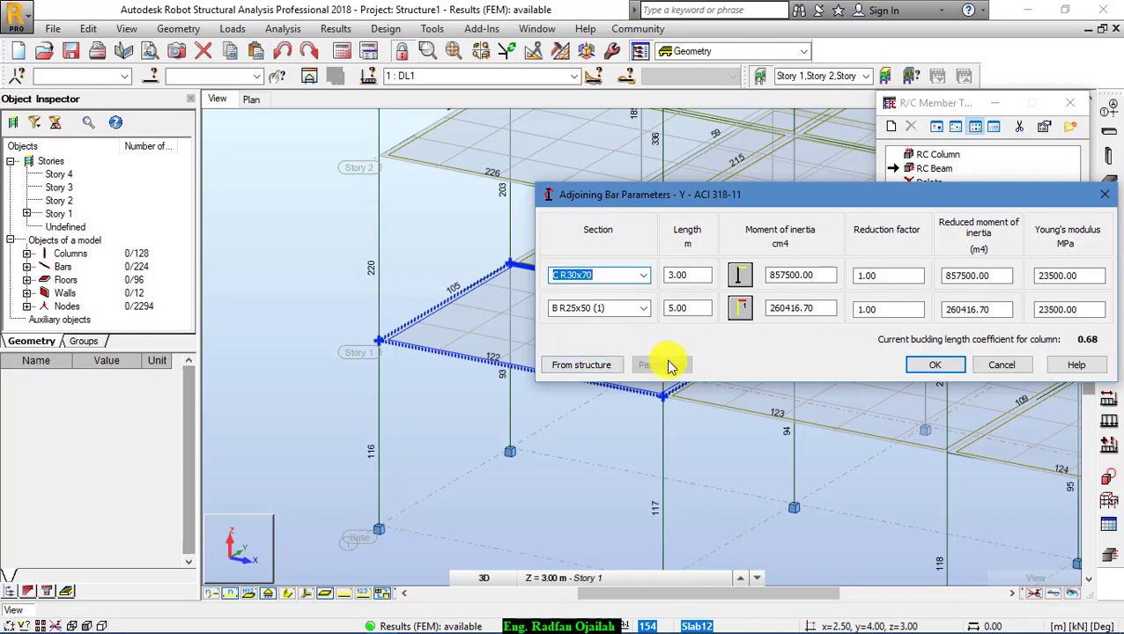
left_click(646, 280)
left_click(646, 282)
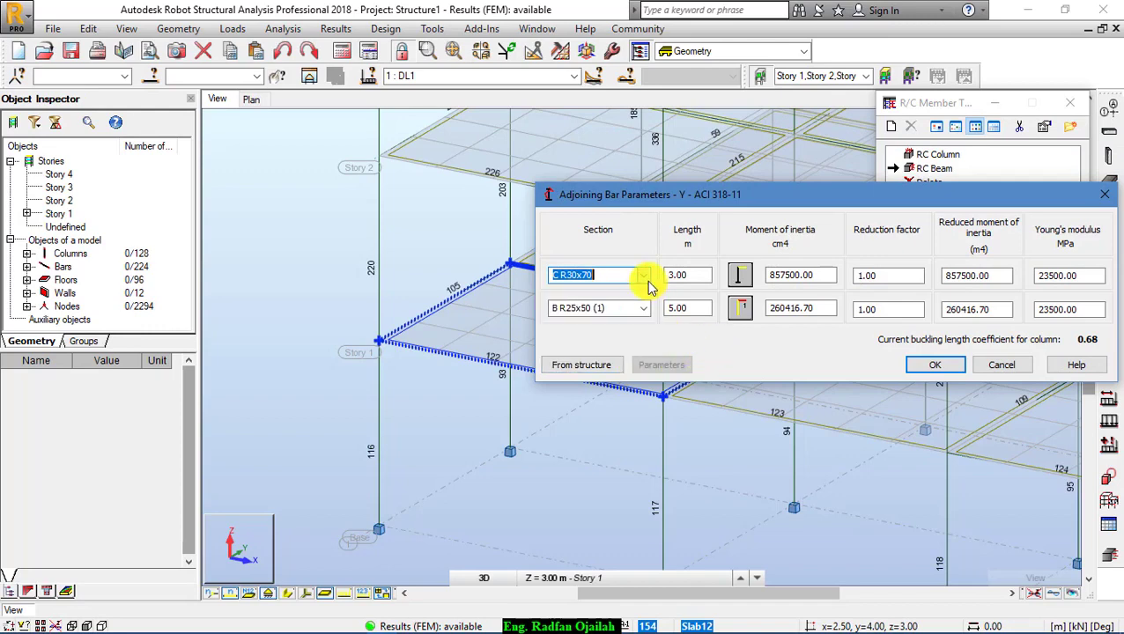
Select column 116, display the members' section shapes in the model, and check the column's section property
left_click(378, 436)
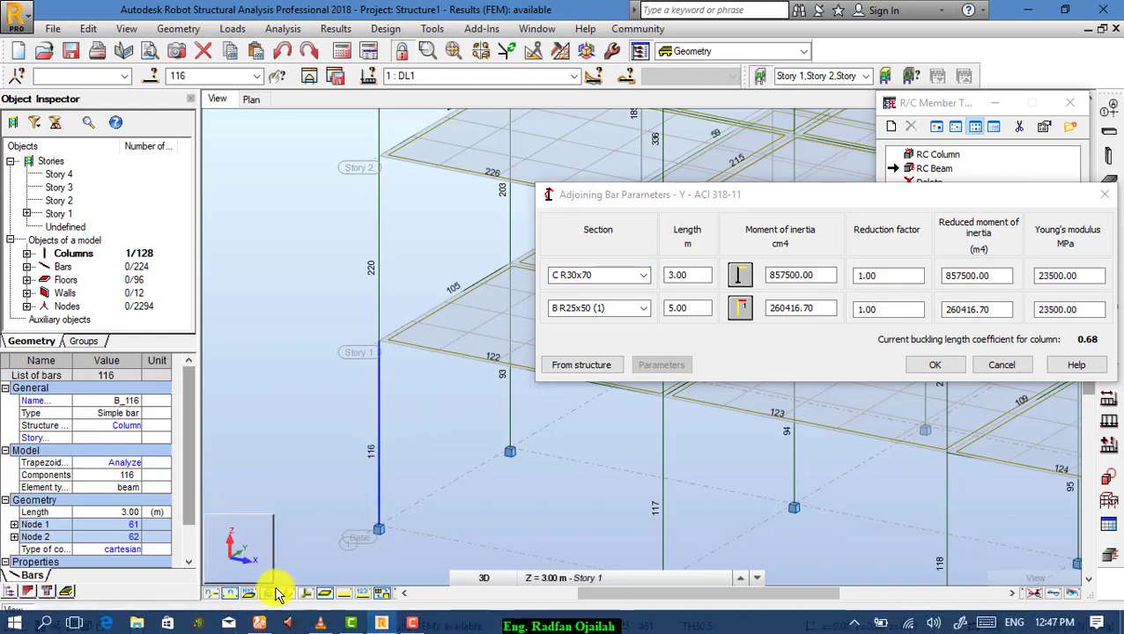
left_click(287, 593)
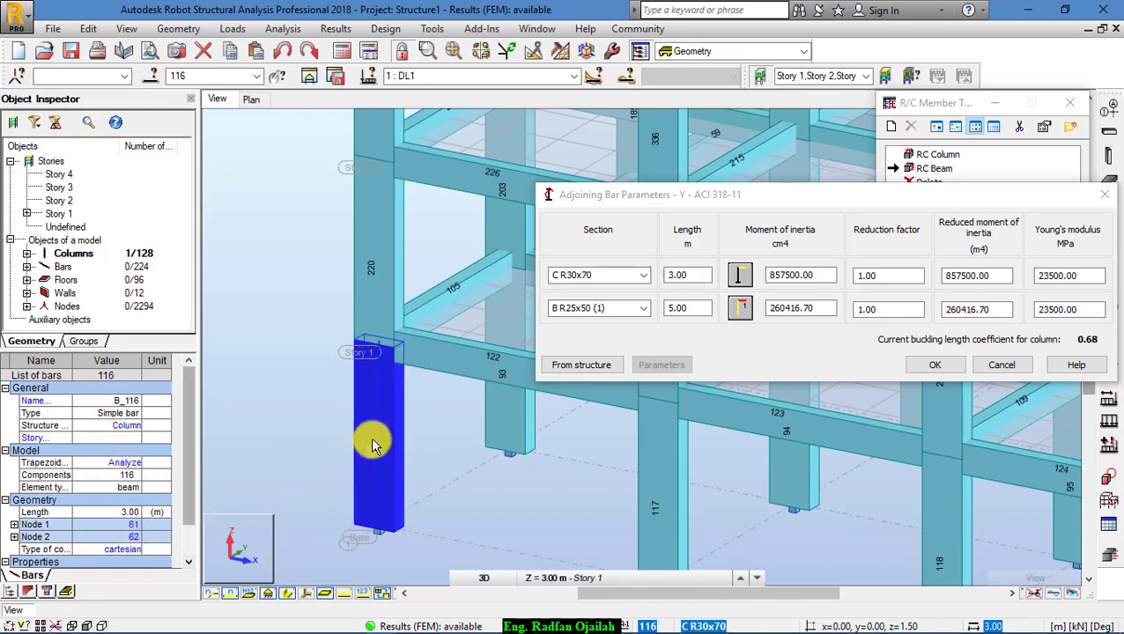
scroll(188, 547, "down", 3)
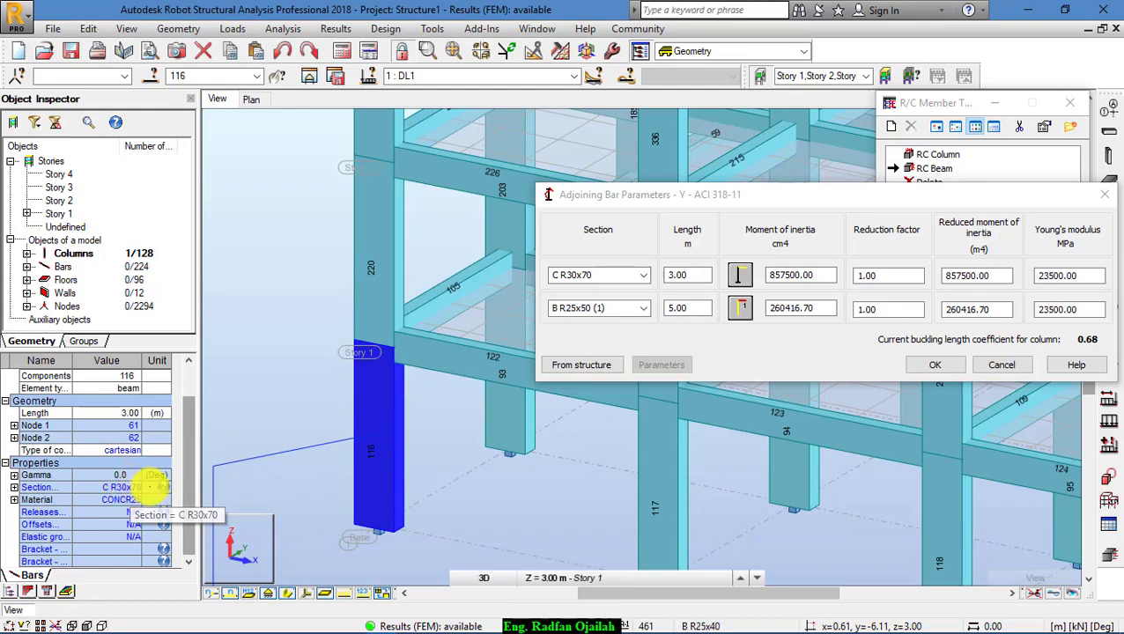
Check the adjoining column's length value, close the parameters, and select beam 122 to read its properties
left_click(692, 275)
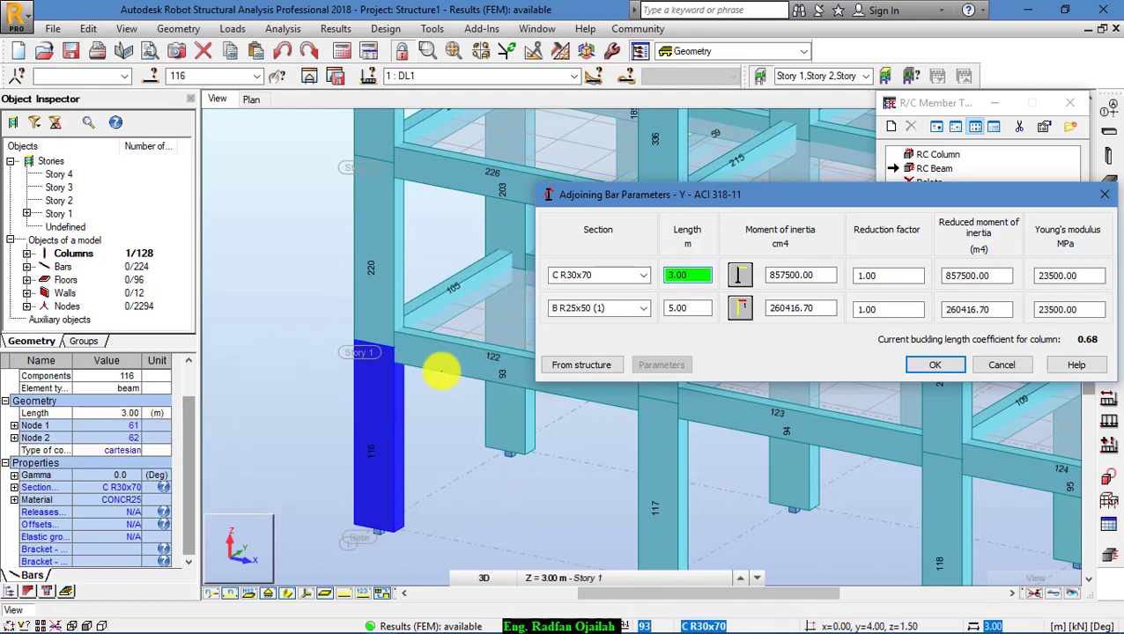
key("Return")
left_click(448, 359)
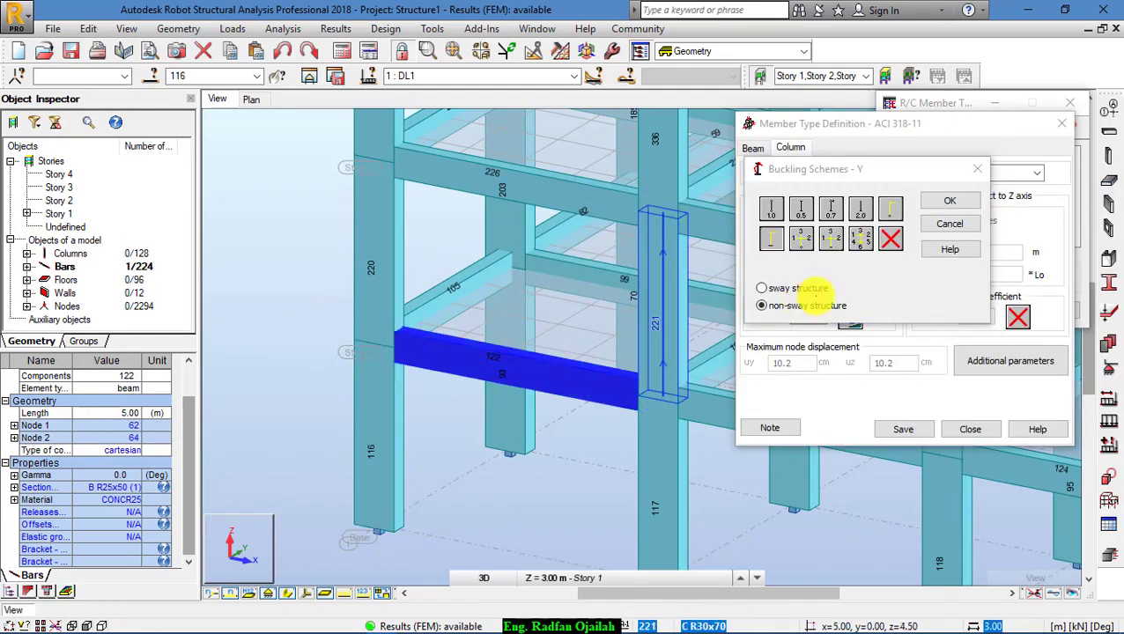
Apply the adjoining-bar buckling scheme about Y with column C R30x70, 3.00 m long, and beam B R25x50 (1), 5.00 m long
left_click(772, 239)
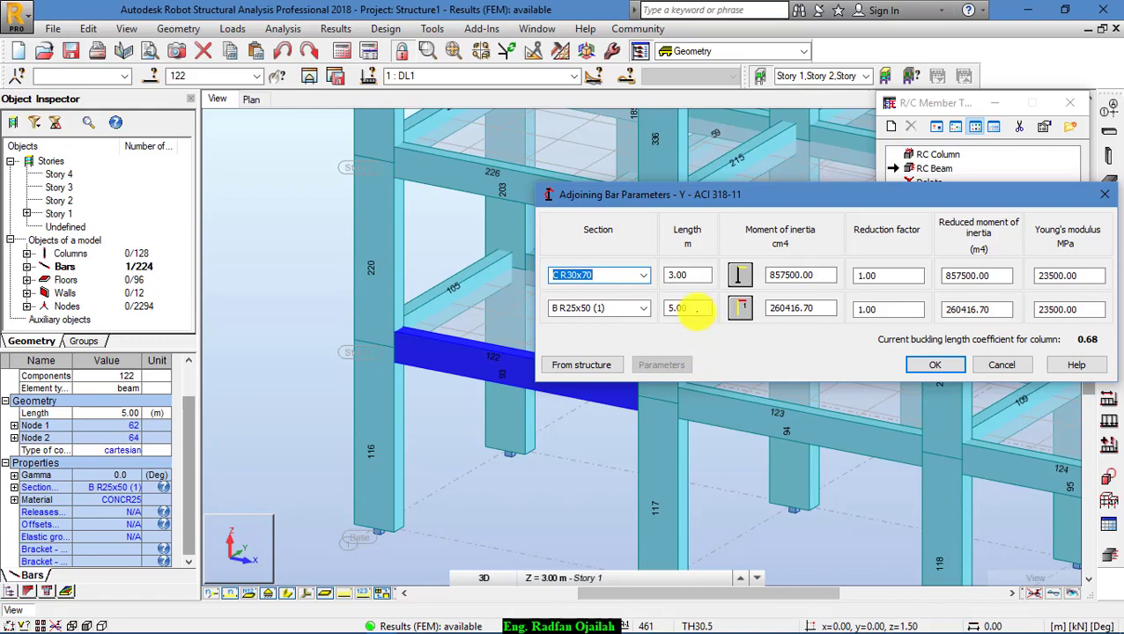
double_click(694, 308)
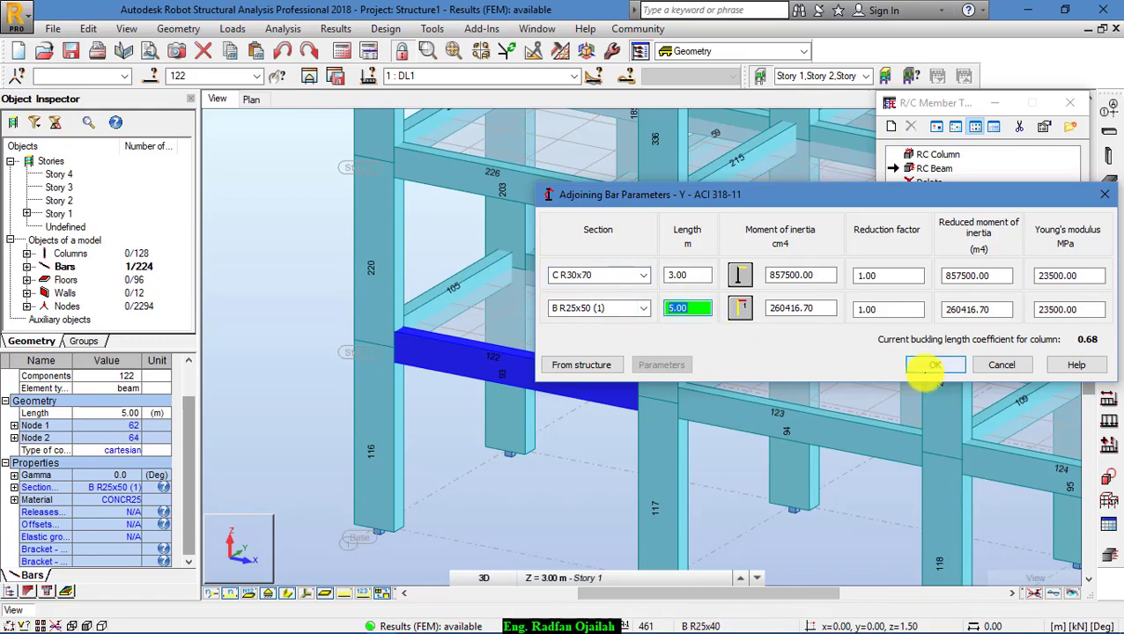
left_click(926, 365)
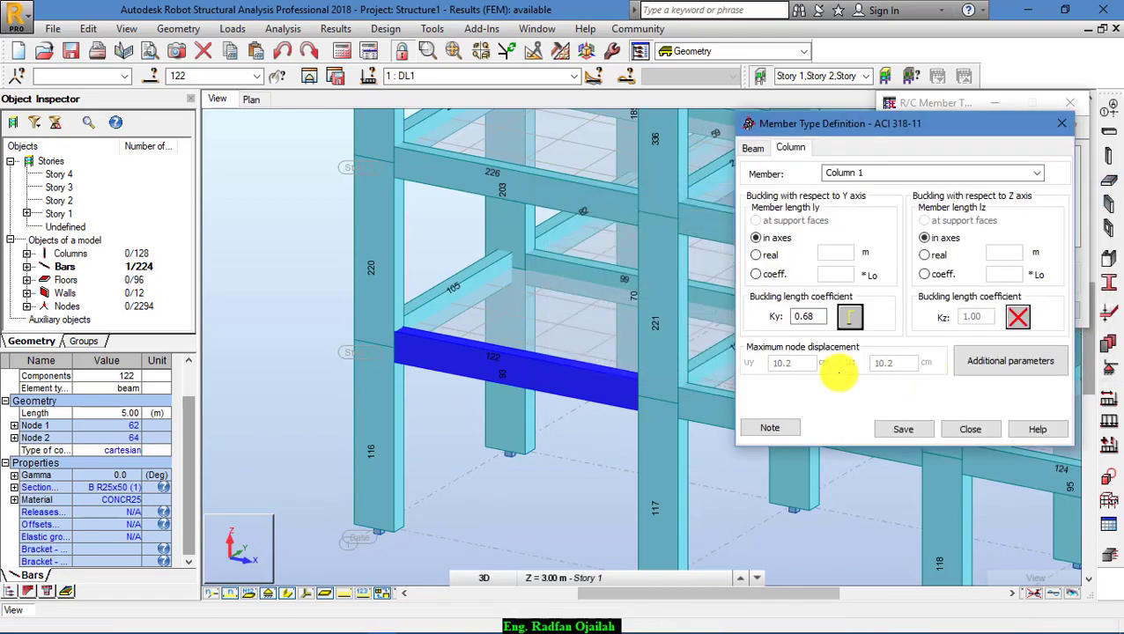
double_click(809, 317)
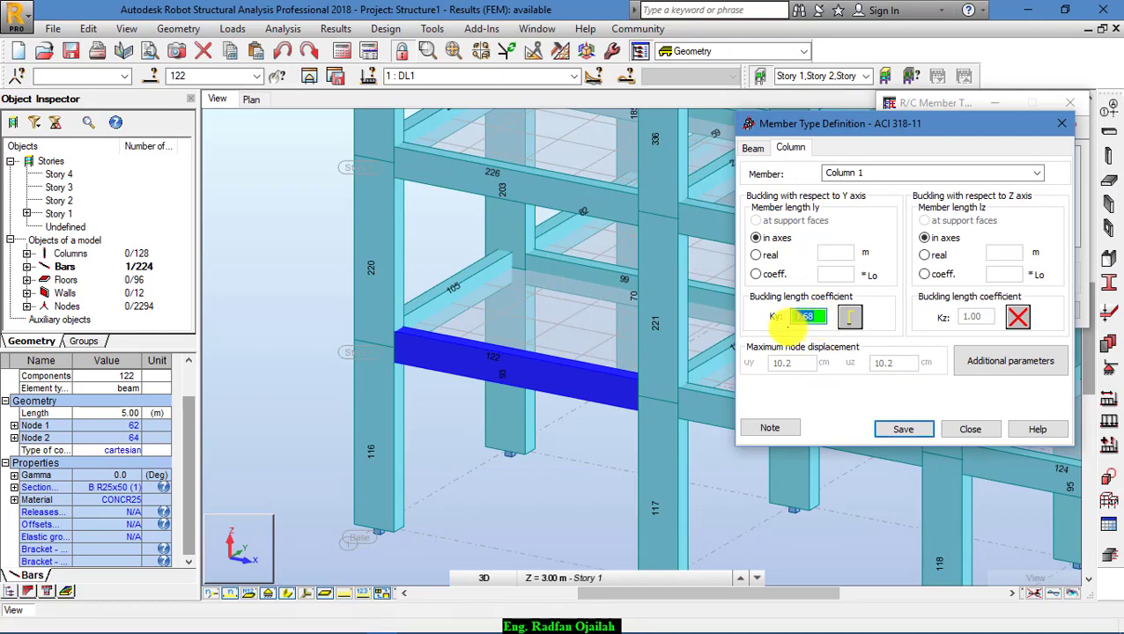
Name the column member type COl1, review its slender column parameters, and save the definition
left_click(833, 172)
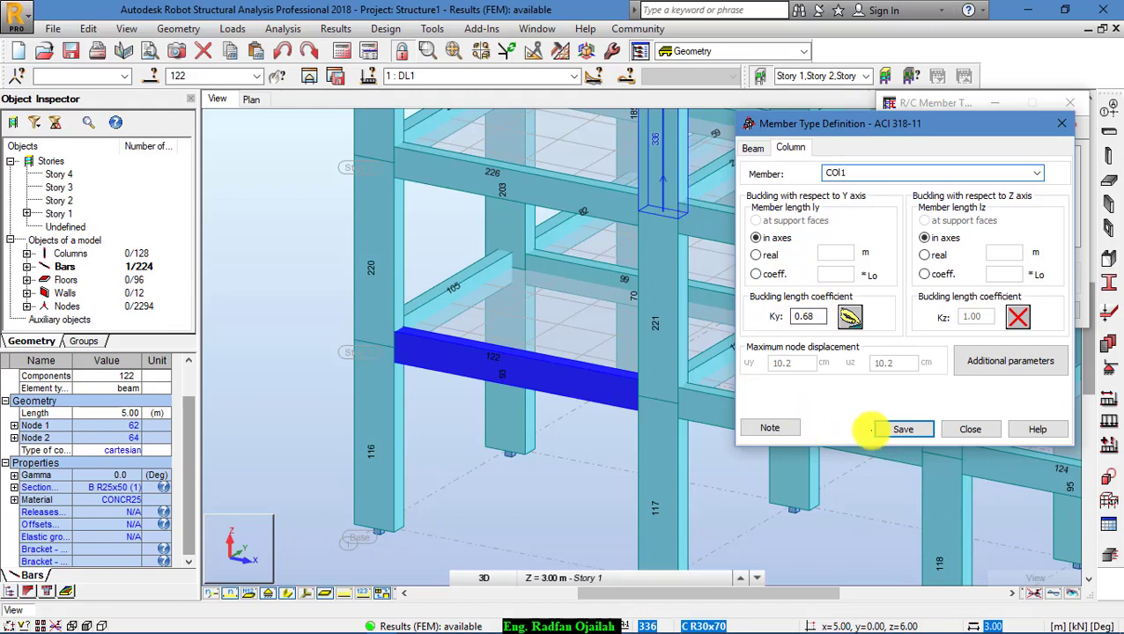
left_click(996, 361)
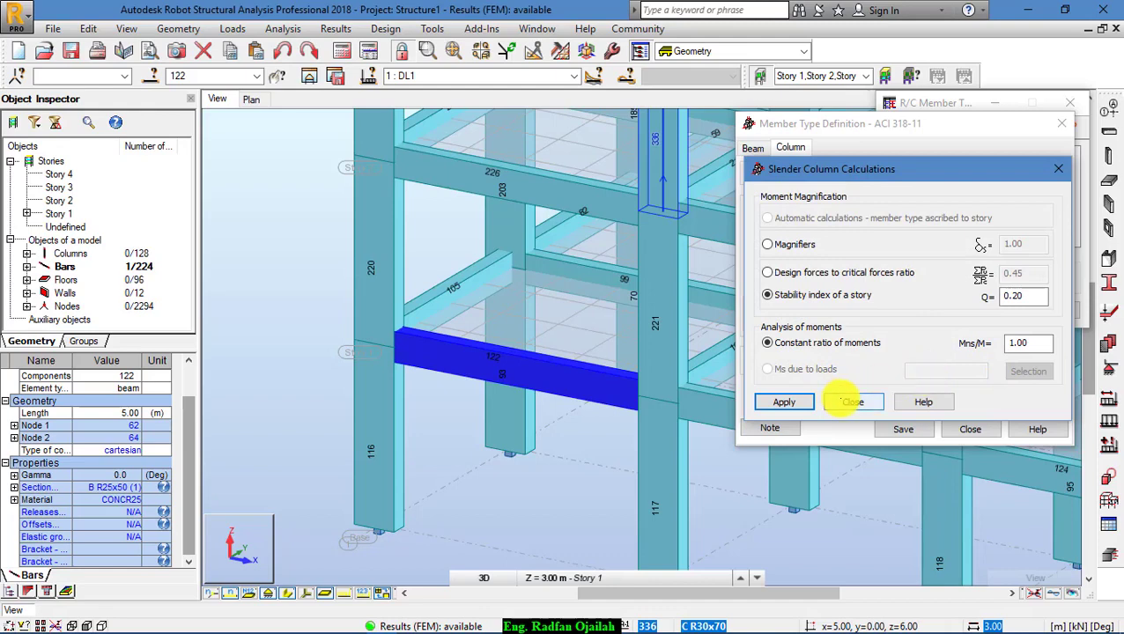
left_click(853, 401)
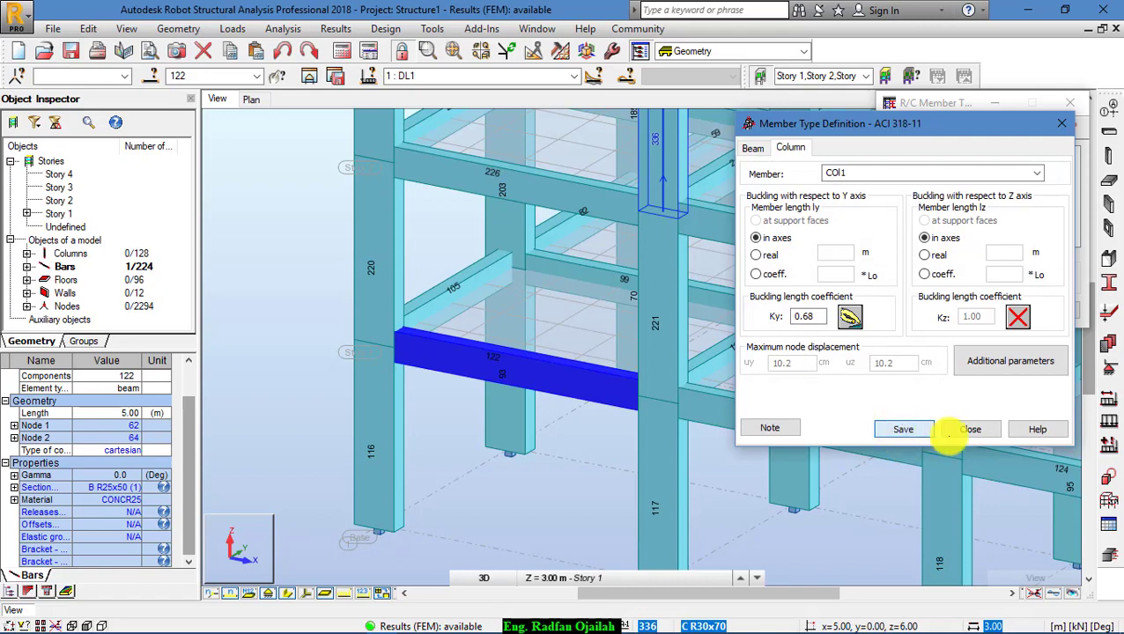
left_click(962, 432)
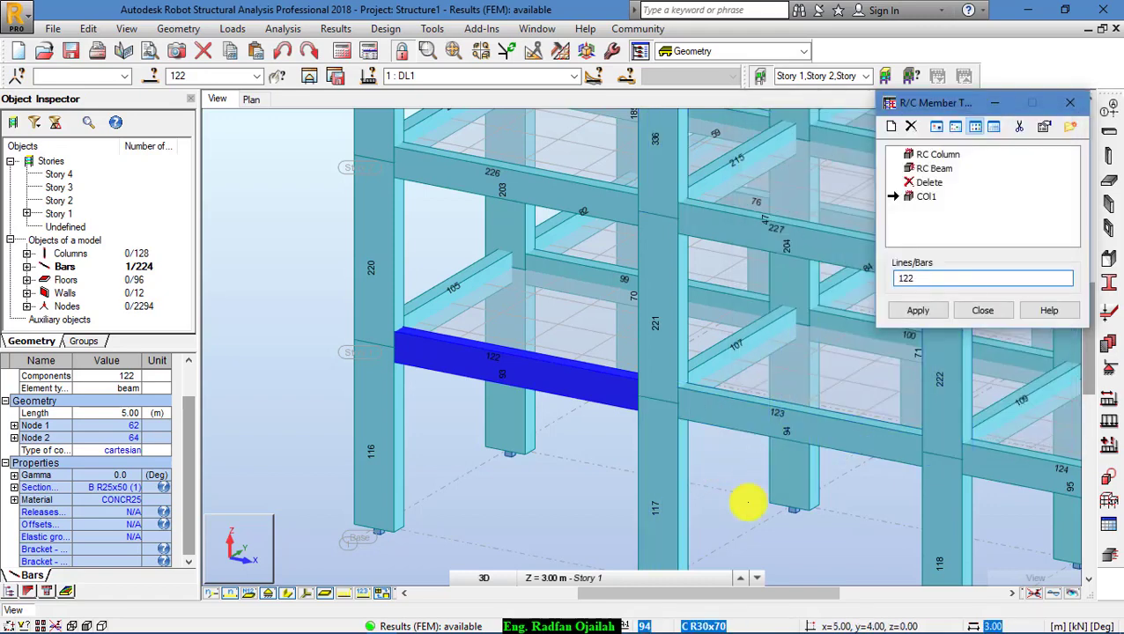
Assign the COl1 member type to column 116
left_click(515, 577)
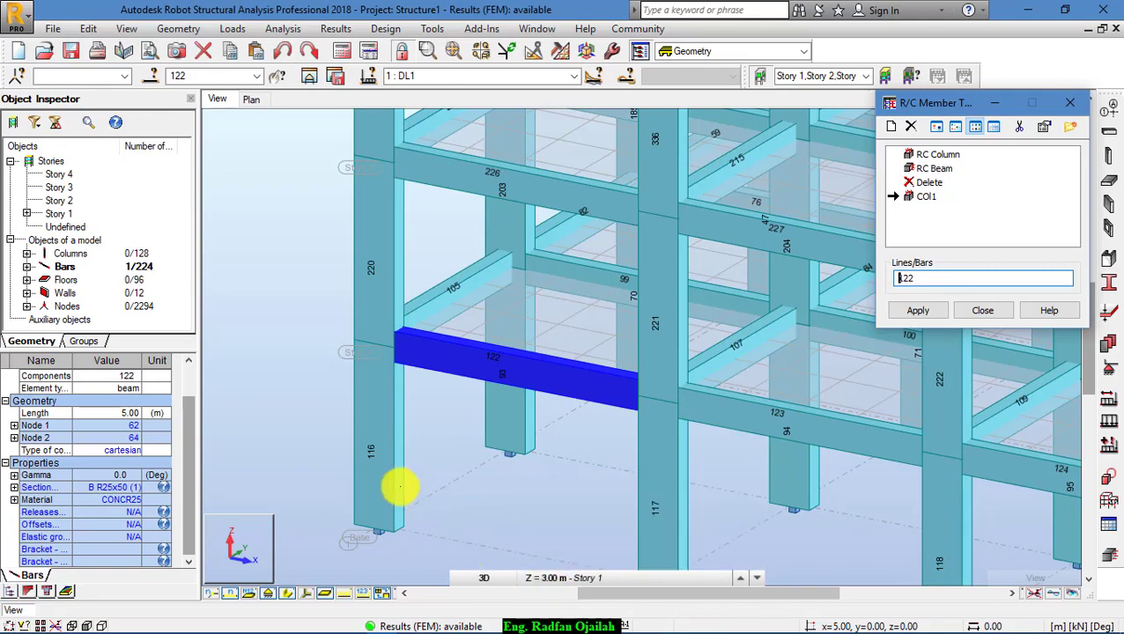
left_click(392, 480)
left_click(392, 481)
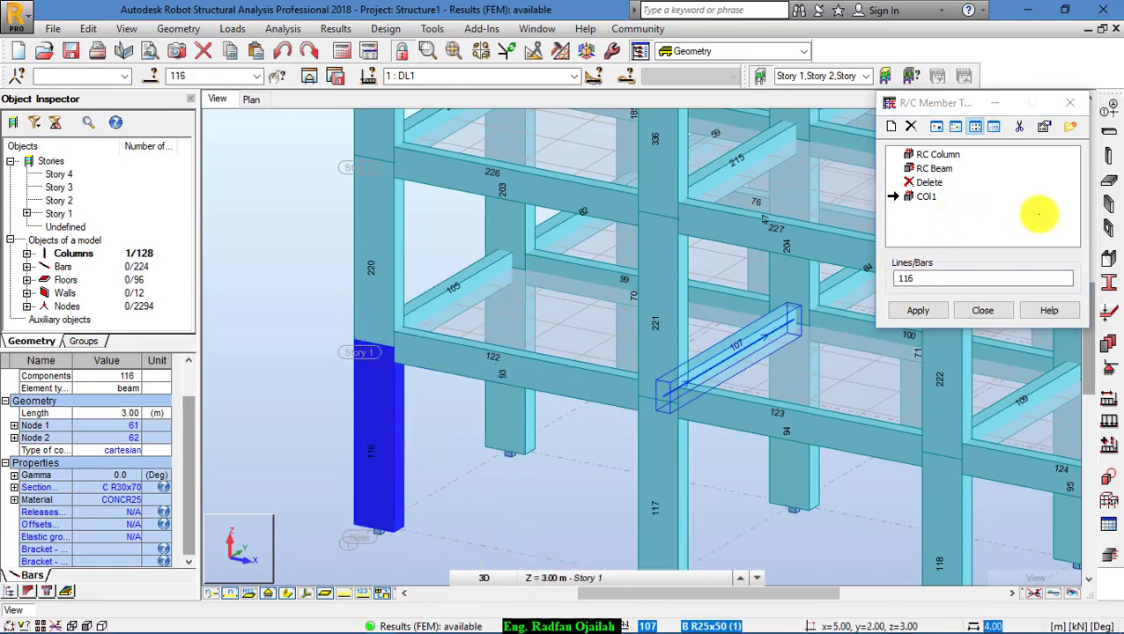
left_click(921, 196)
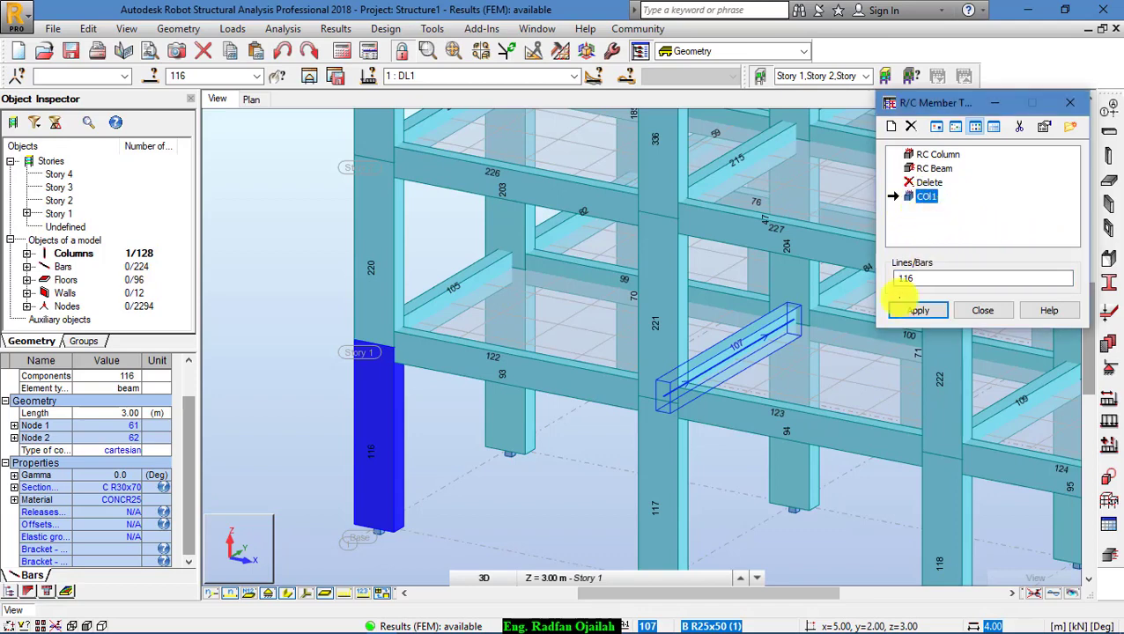
left_click(918, 310)
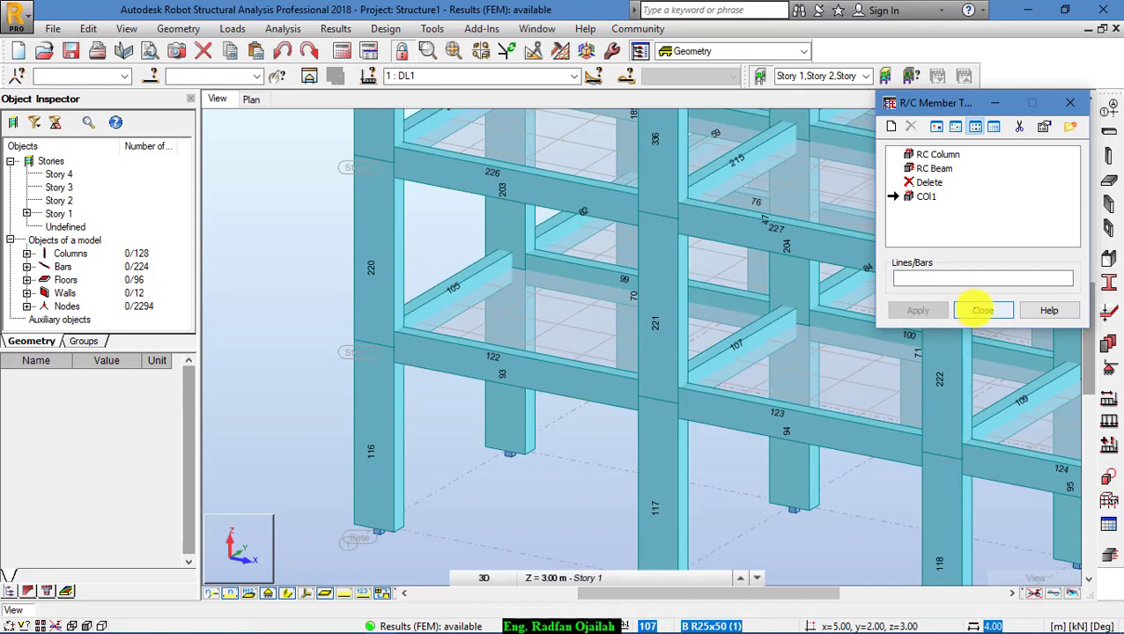
Close the member type definitions and start a new calculation parameter set named Column1 for beam and column reinforcement
left_click(983, 310)
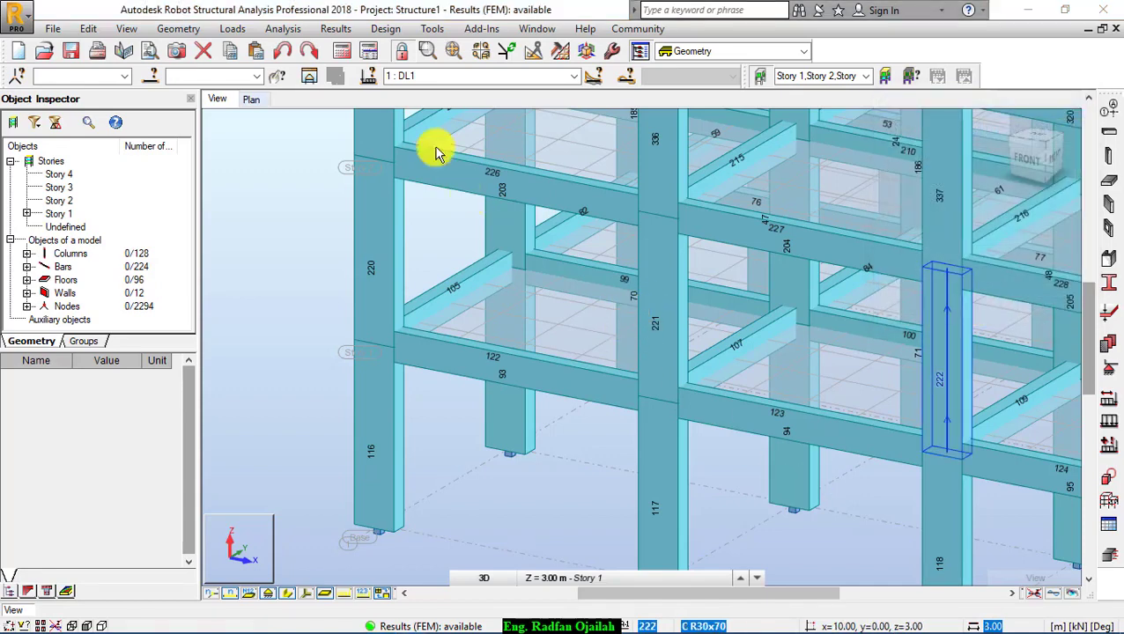
left_click(385, 28)
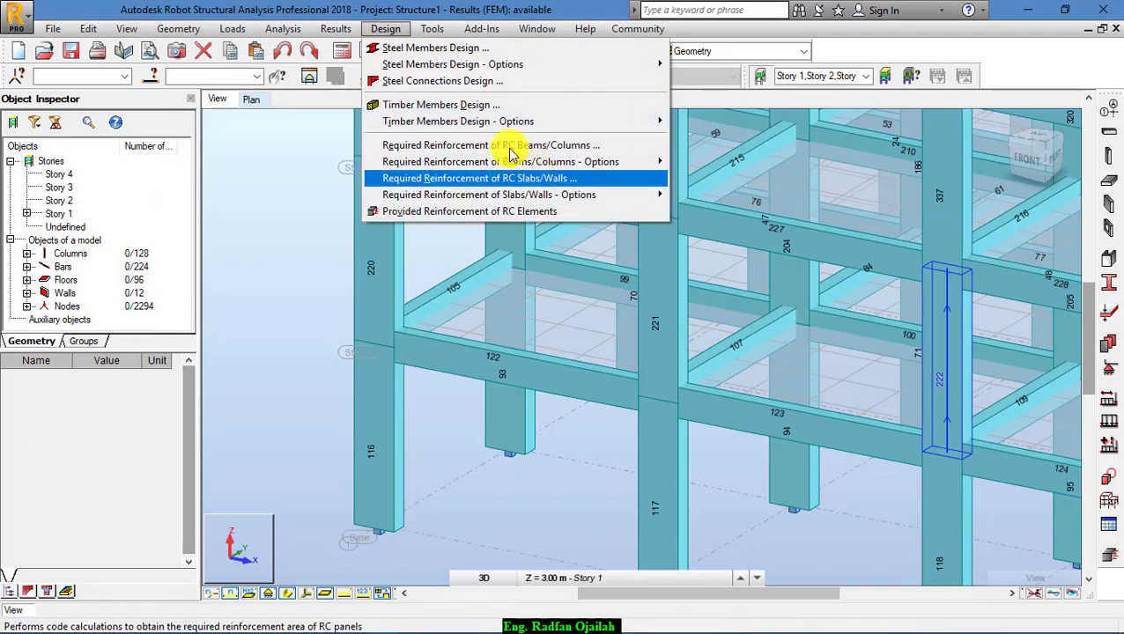
mouse_move(410, 164)
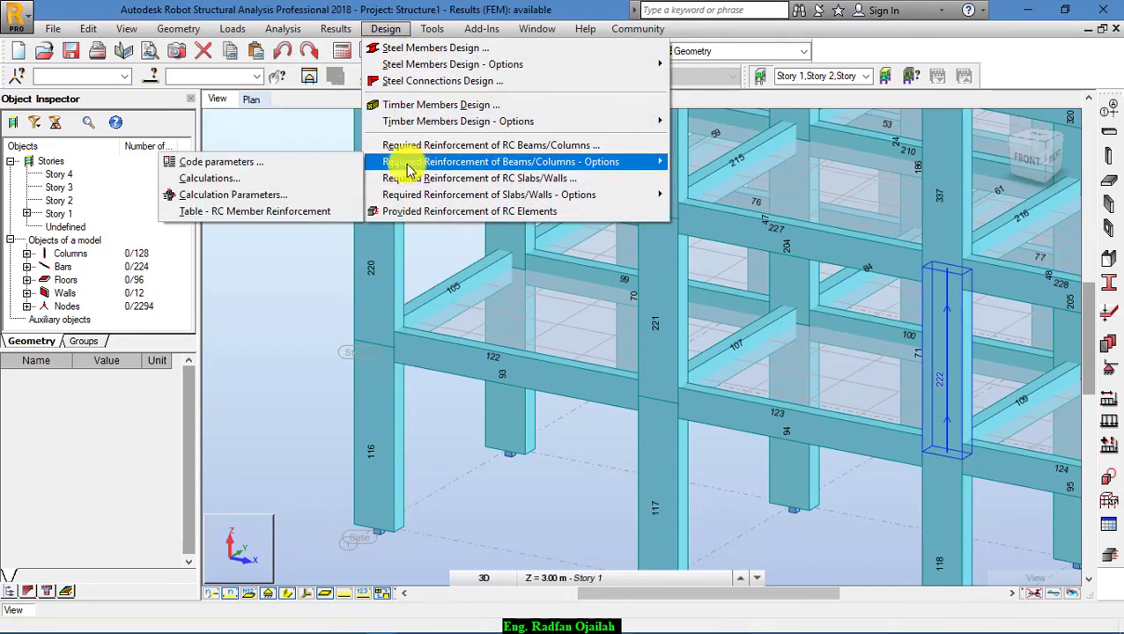
left_click(324, 195)
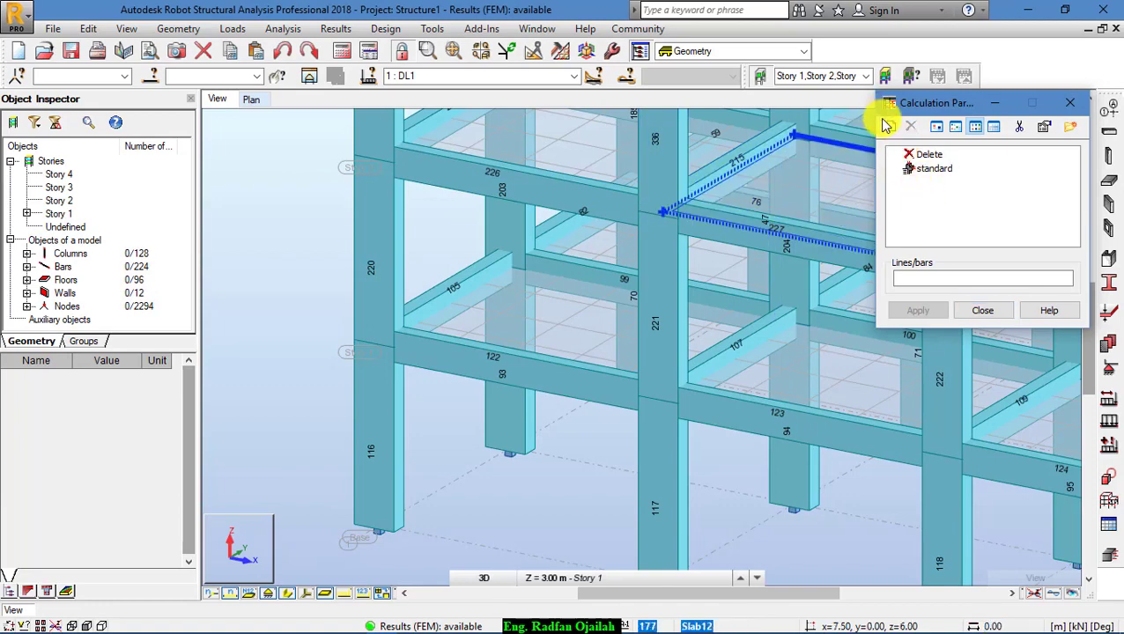
left_click(891, 127)
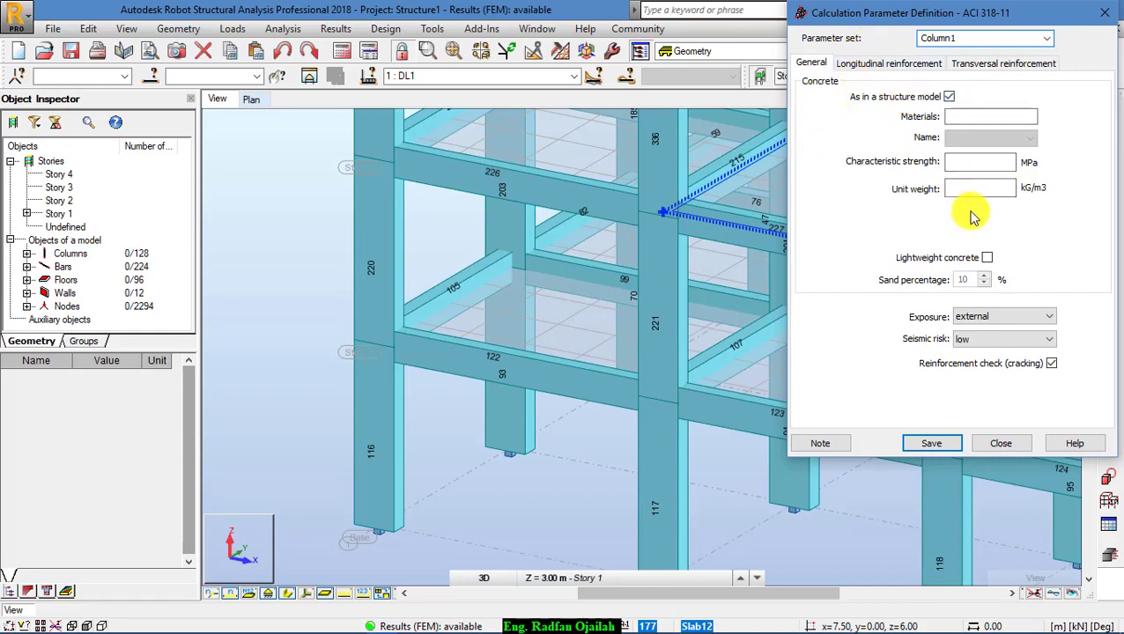
Try the custom concrete material and lightweight concrete options for Column1, and switch both back
left_click(949, 97)
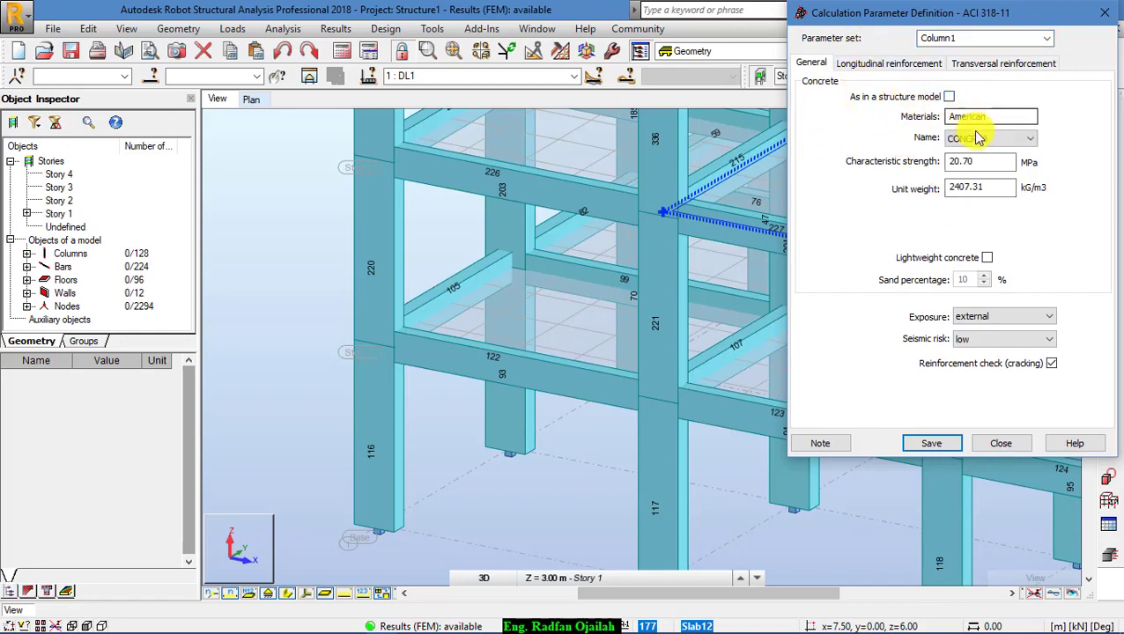
left_click(983, 139)
left_click(982, 141)
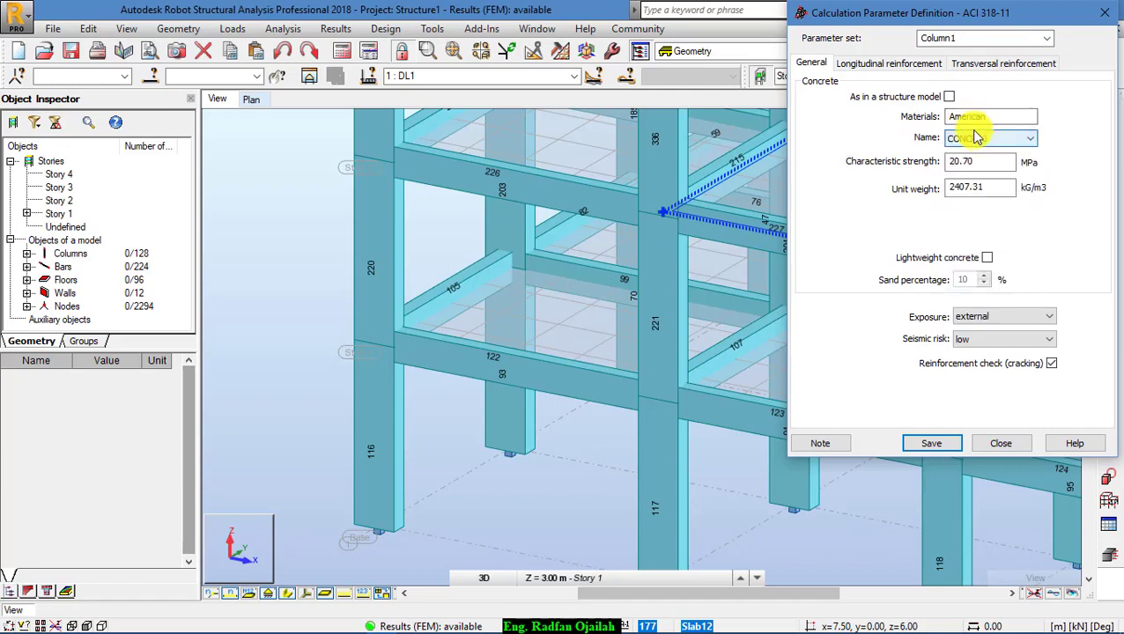
left_click(948, 97)
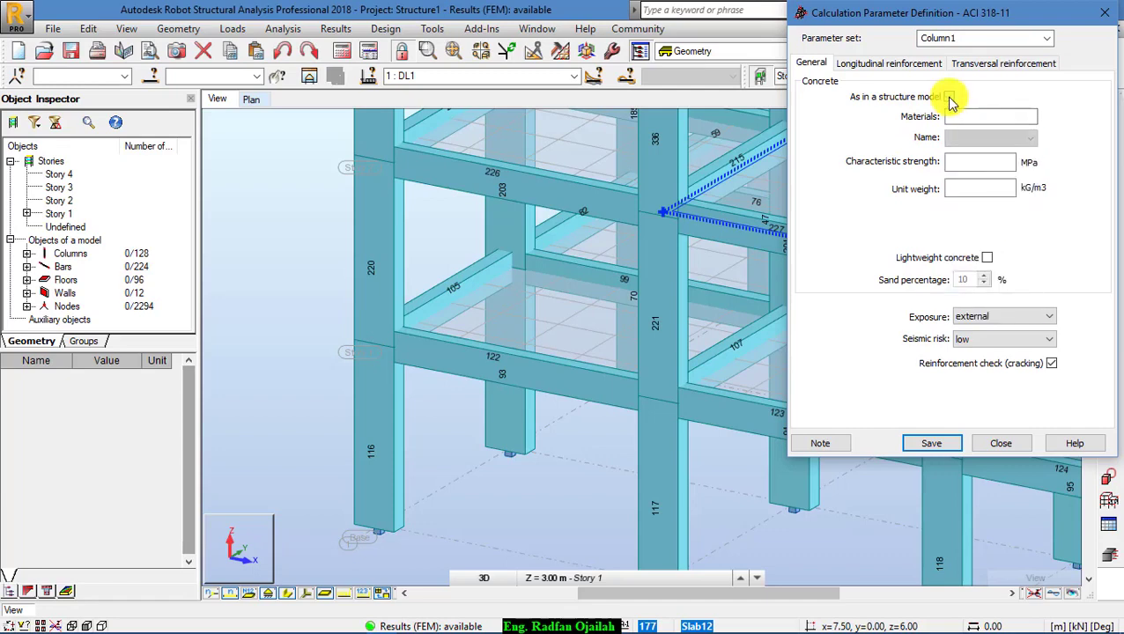
left_click(948, 96)
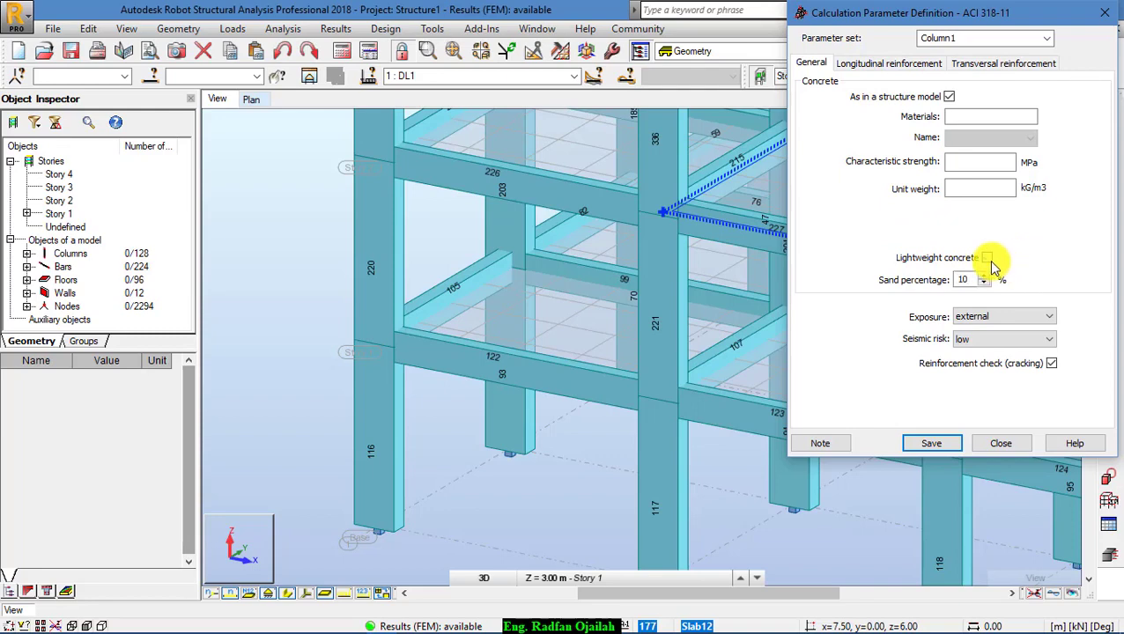
left_click(988, 258)
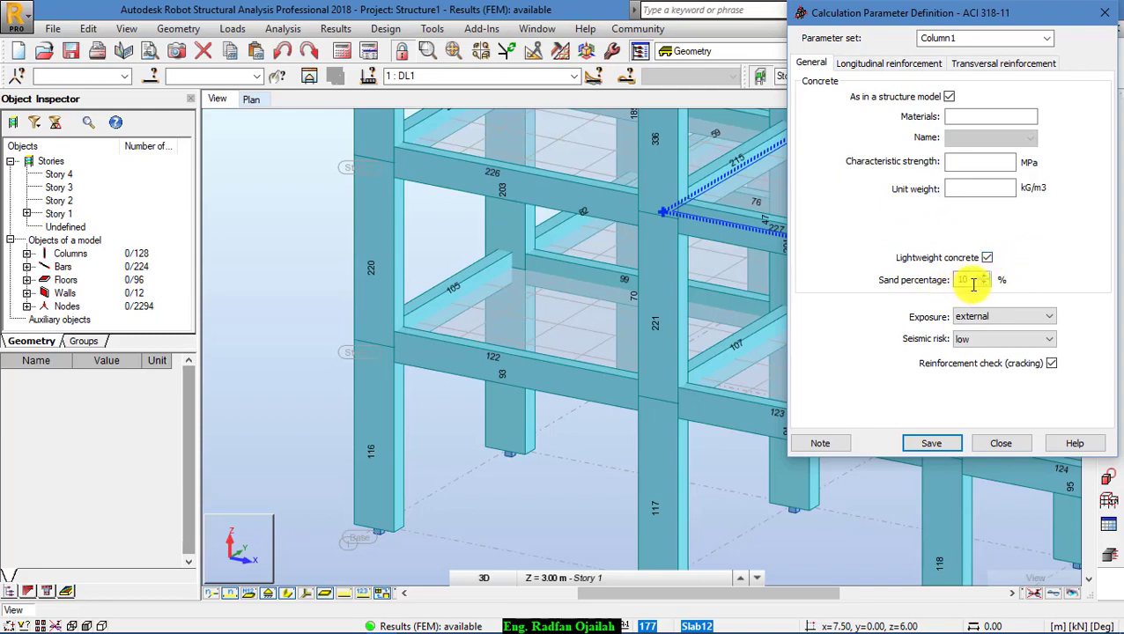
left_click(985, 258)
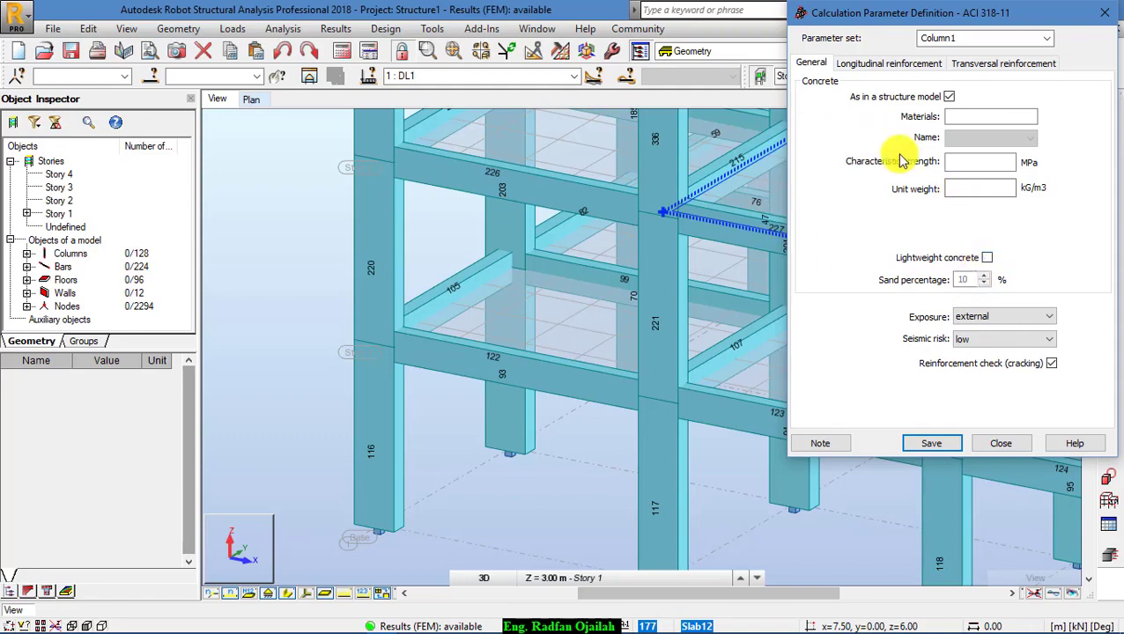
Set Column1's longitudinal reinforcement to steel grade R, bar type 18 in both directions, and a 5 cm cover to axis
left_click(850, 67)
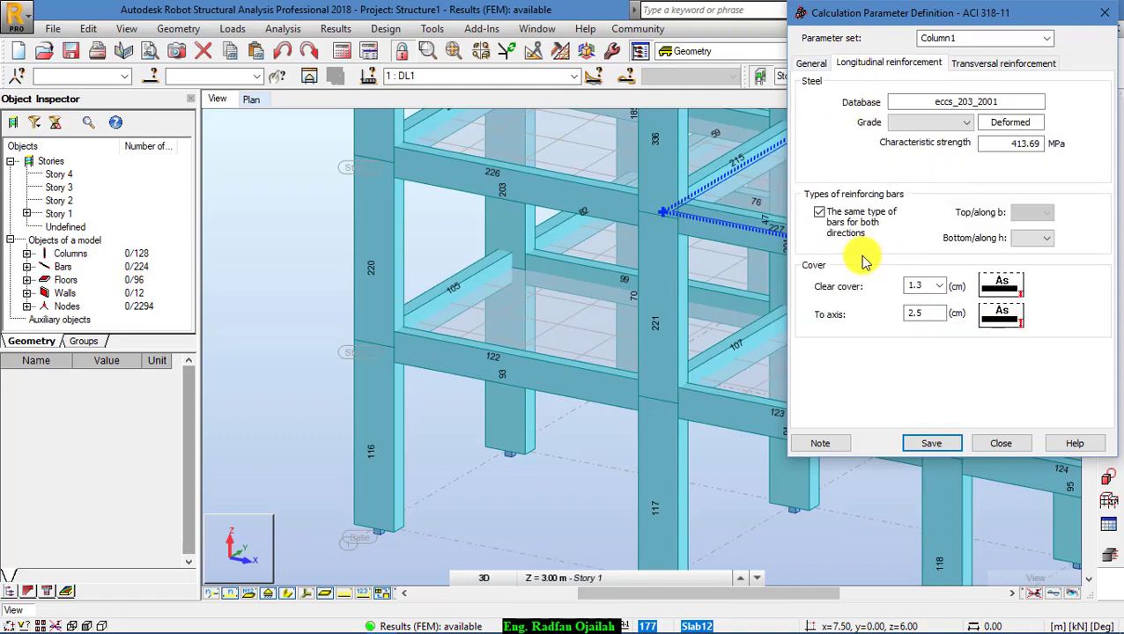
left_click(926, 121)
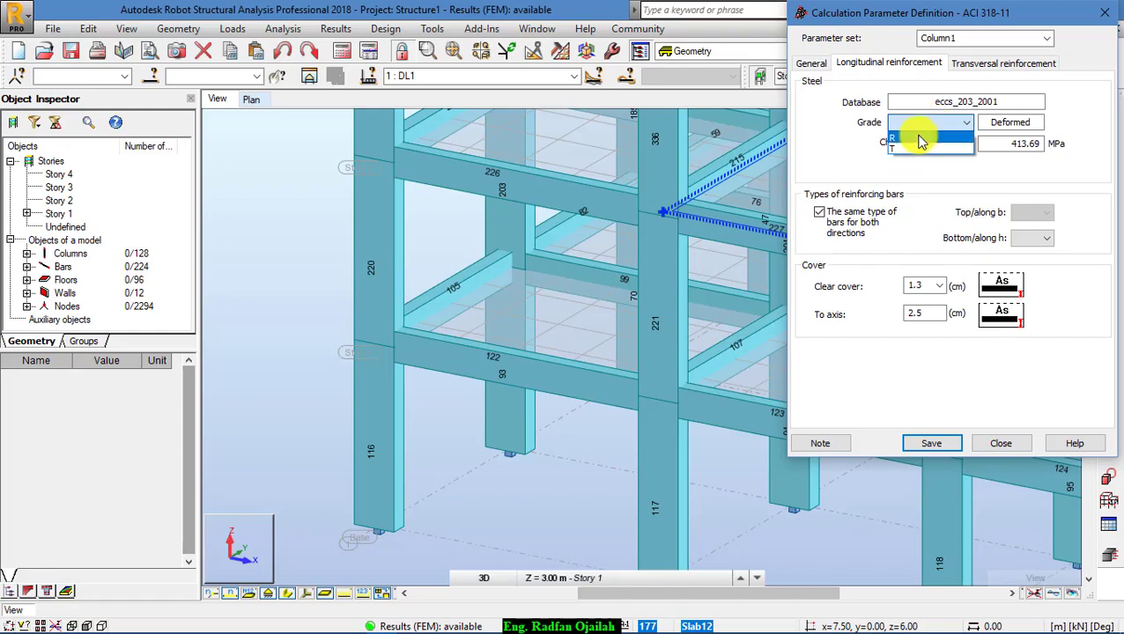
left_click(921, 138)
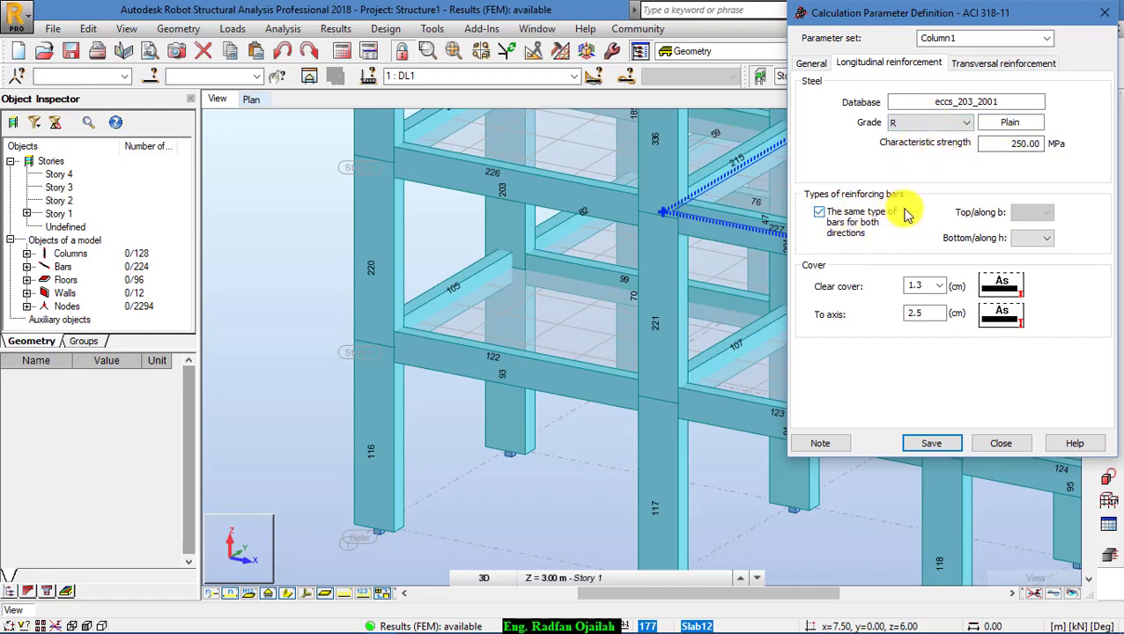
left_click(1020, 240)
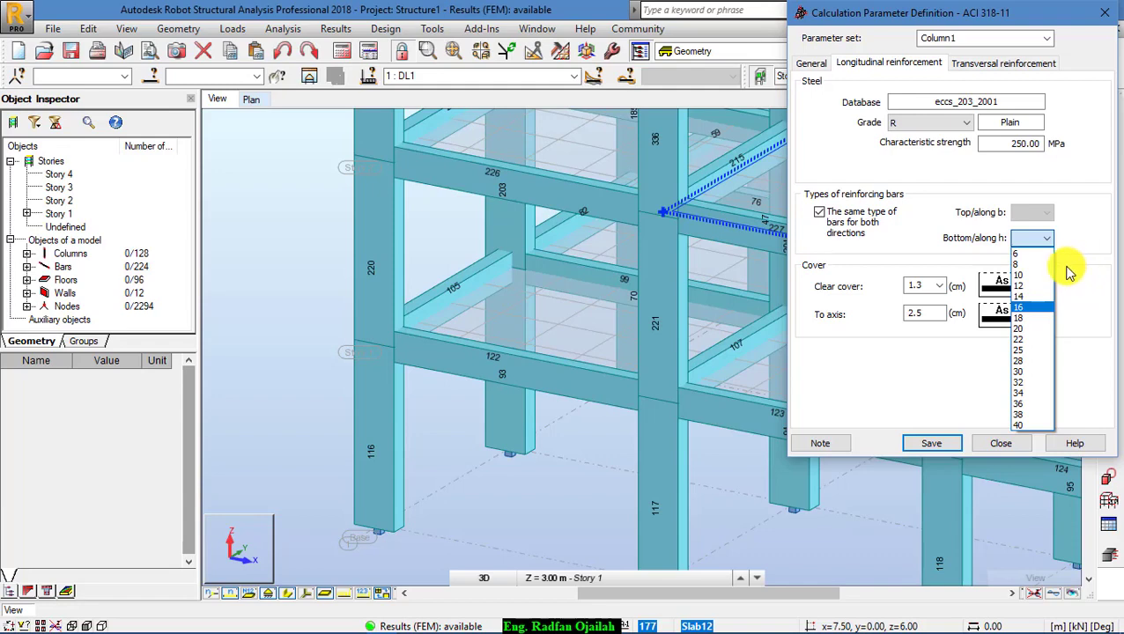
left_click(1036, 318)
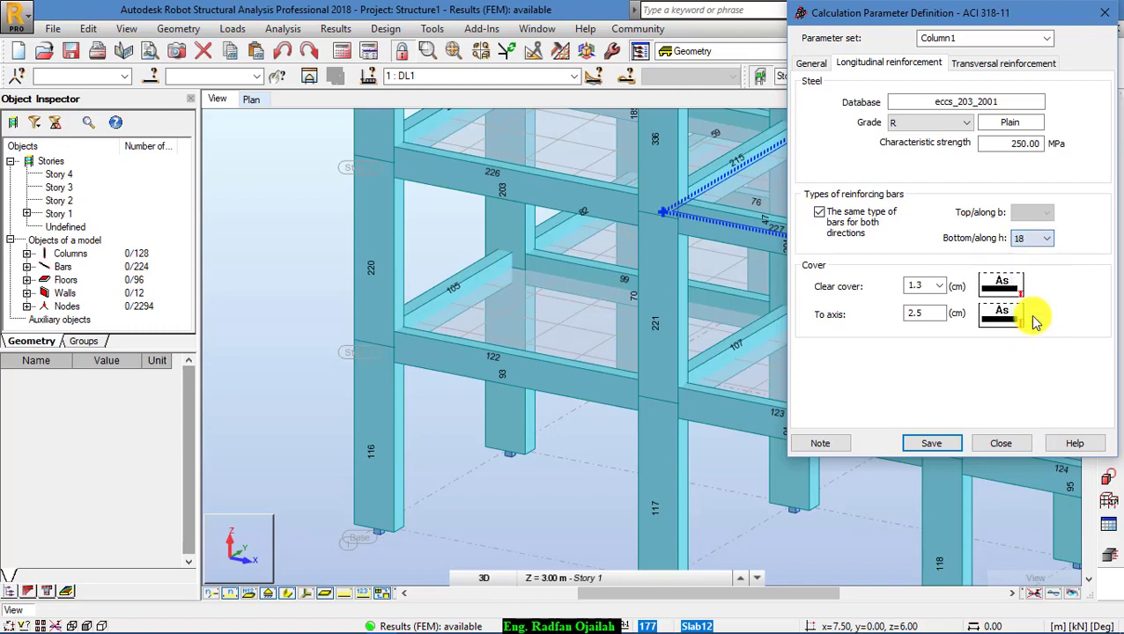
double_click(947, 312)
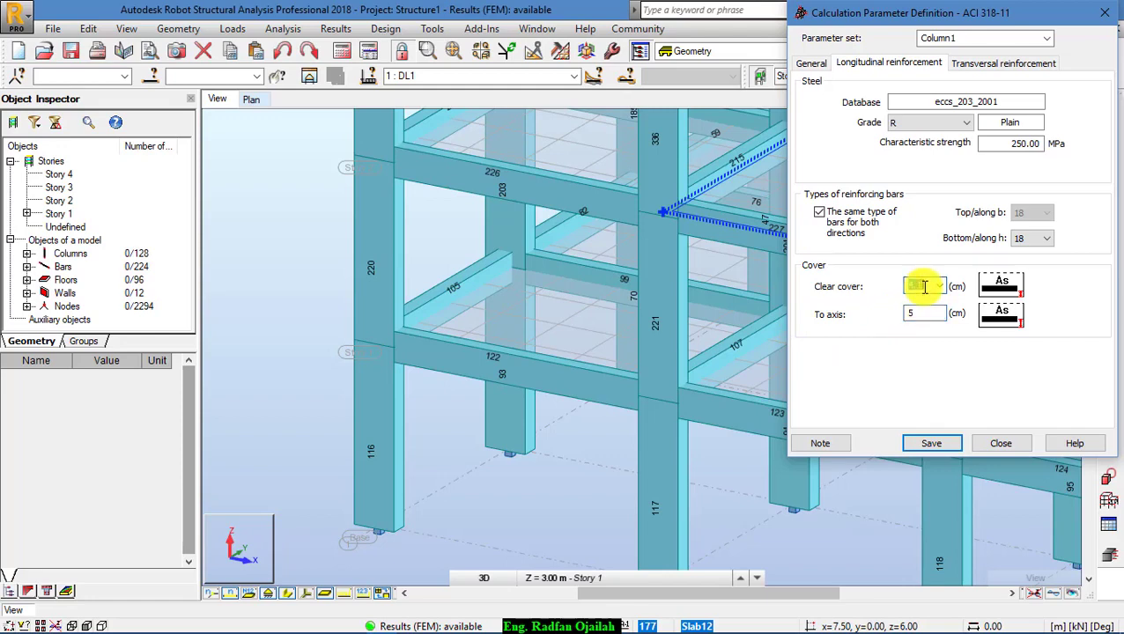
Set Column1's transversal reinforcement to steel grade R with type 10 stirrups and 4 legs, and save the parameter set
left_click(982, 68)
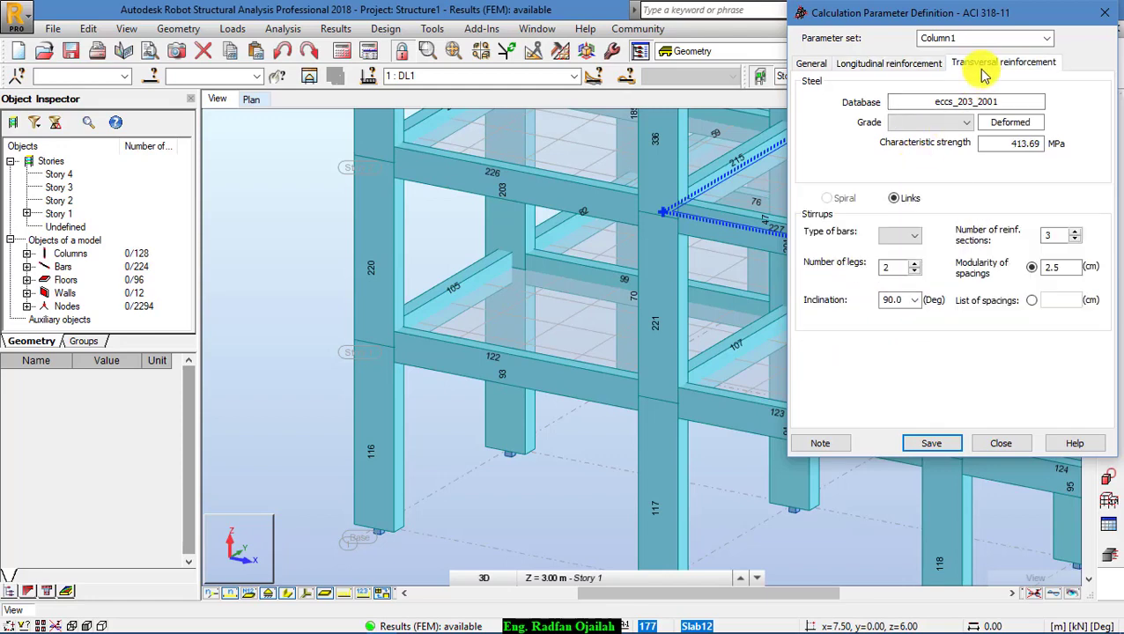
left_click(955, 125)
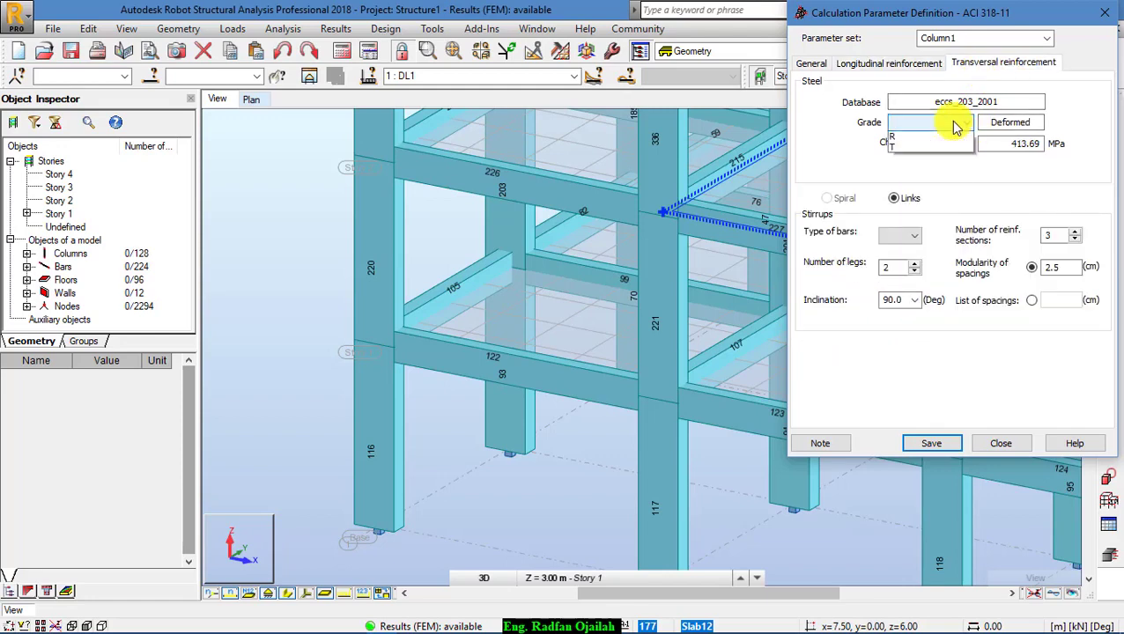
left_click(945, 138)
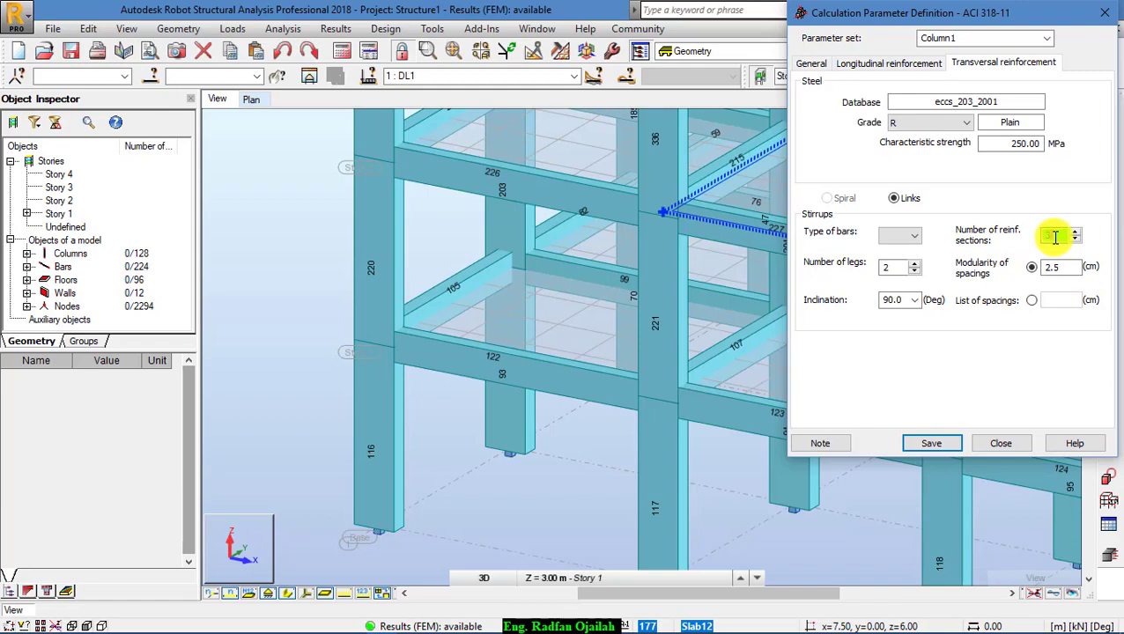
left_click(899, 239)
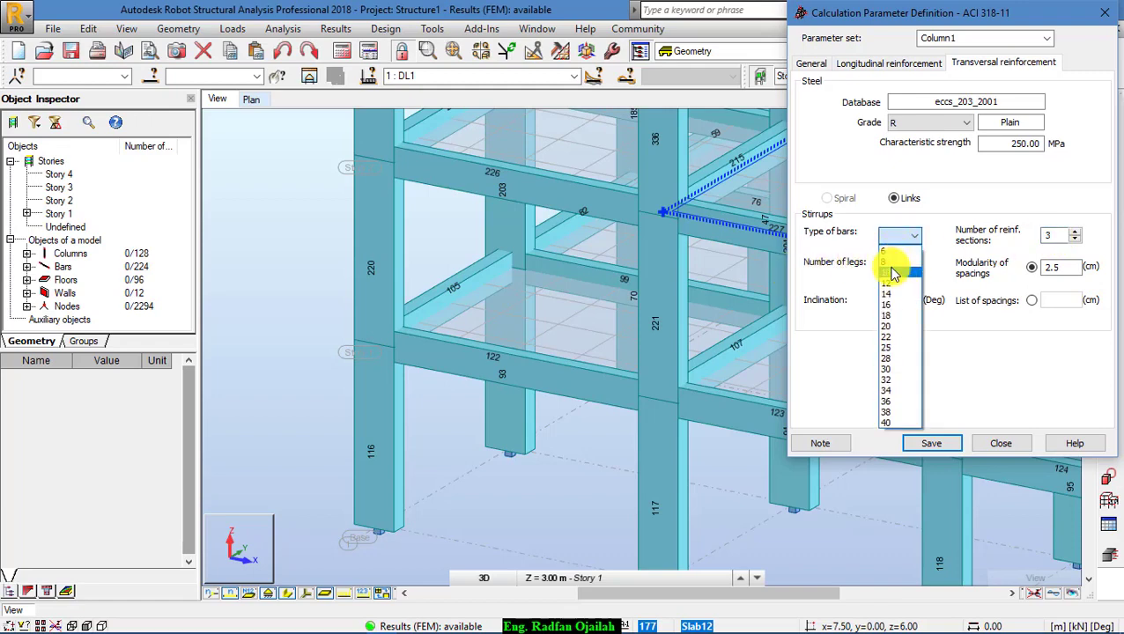
left_click(893, 273)
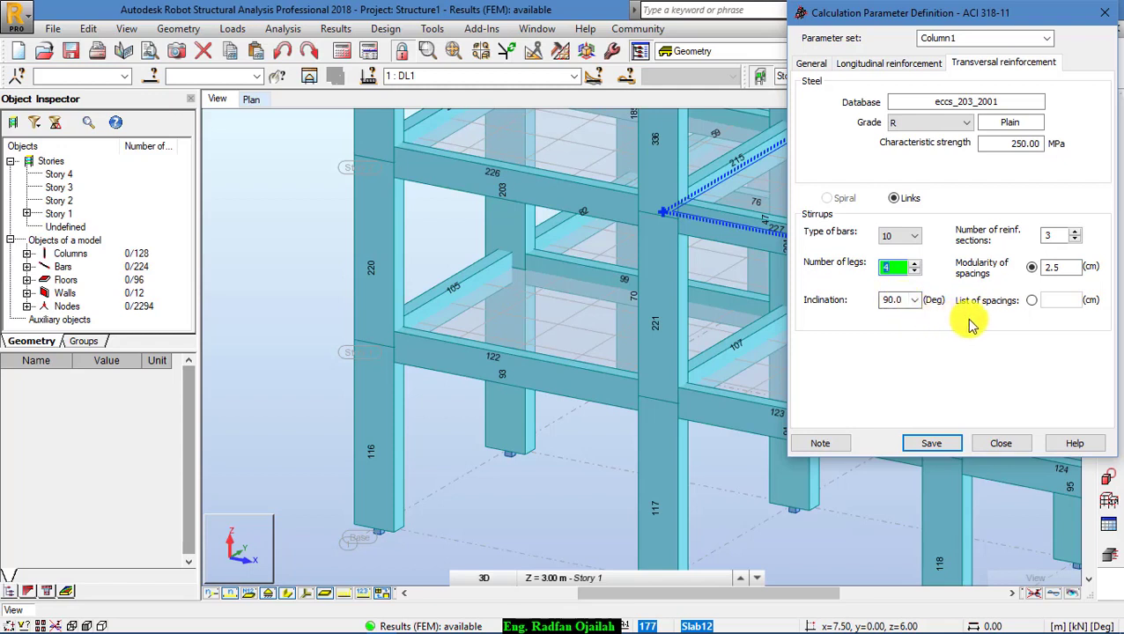
left_click(929, 443)
left_click(1000, 443)
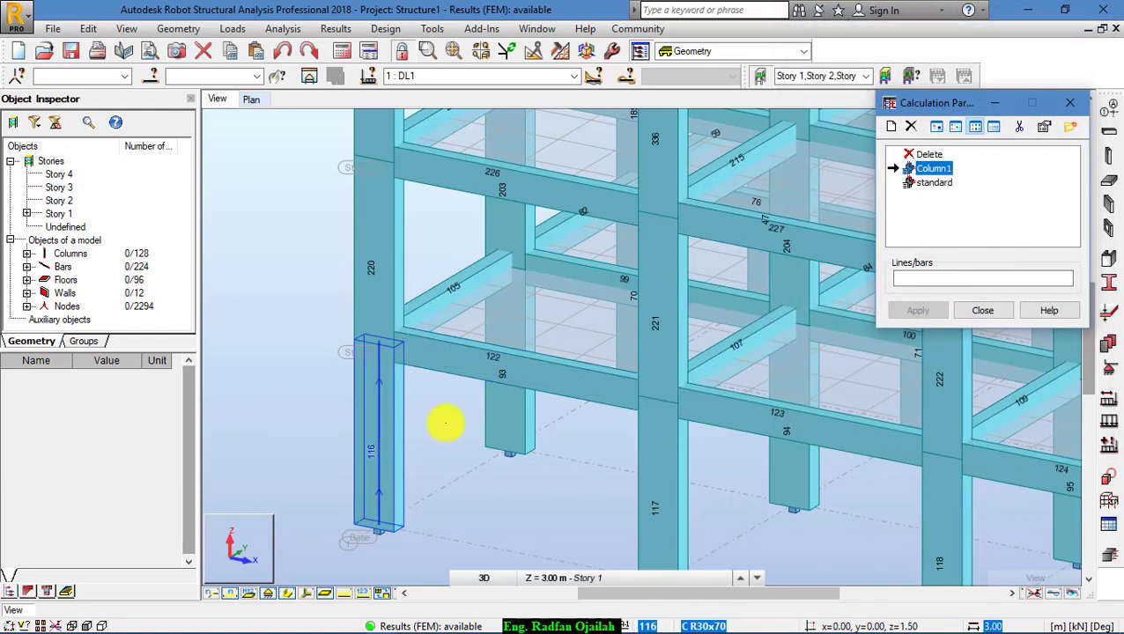
Assign the Column1 calculation parameters to column 116 and close the calculation parameters
left_click(476, 374)
left_click(927, 277)
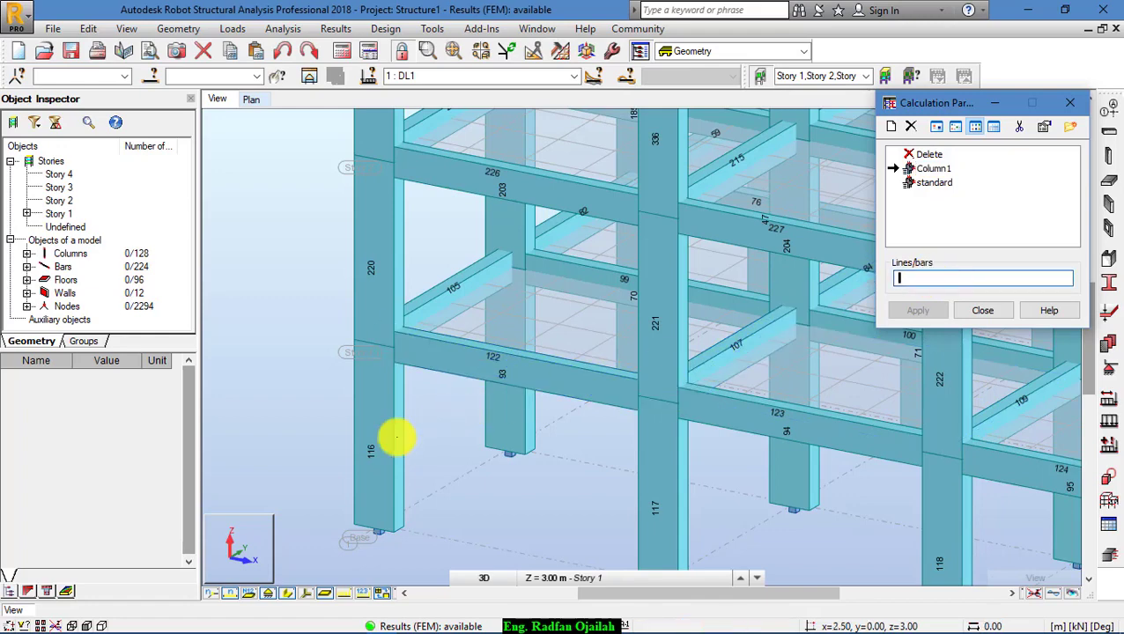
left_click(389, 435)
left_click(388, 436)
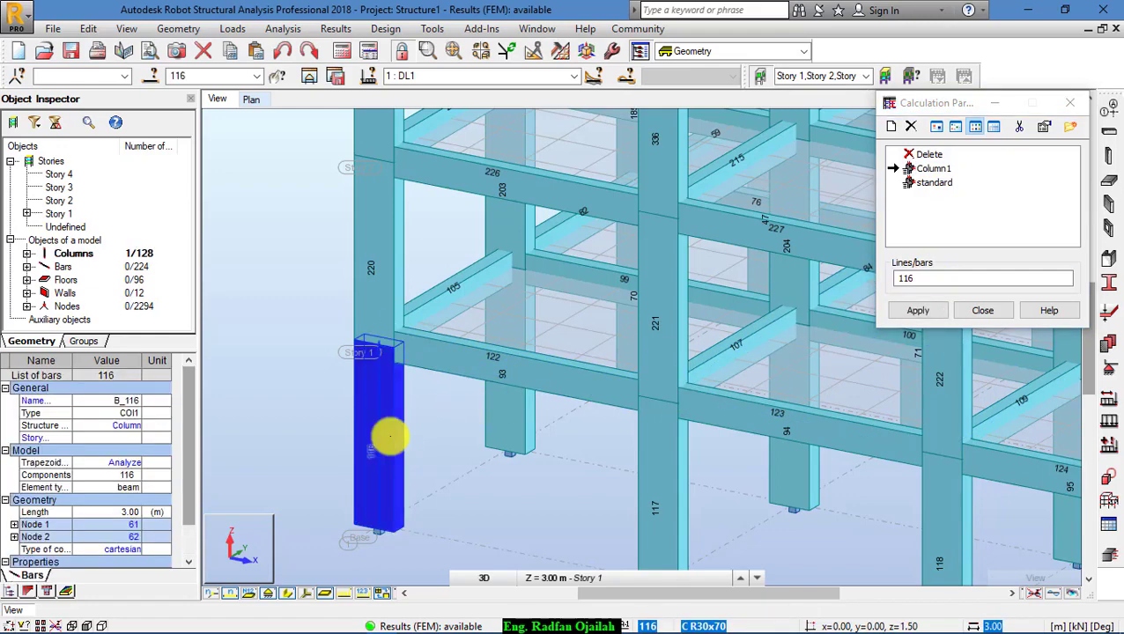
left_click(916, 310)
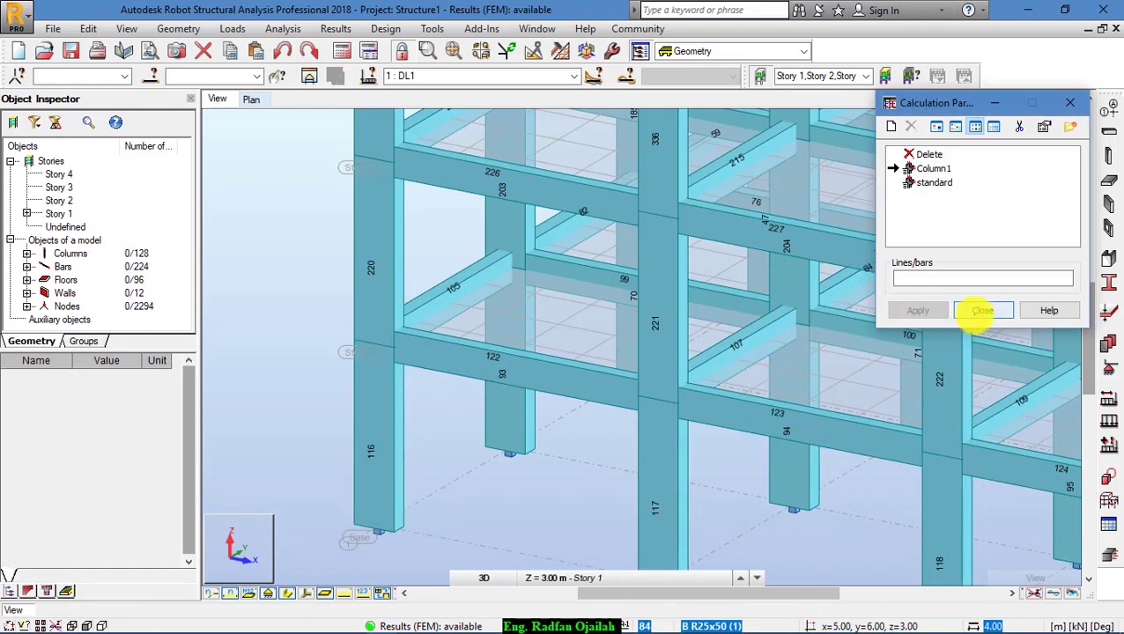
left_click(969, 312)
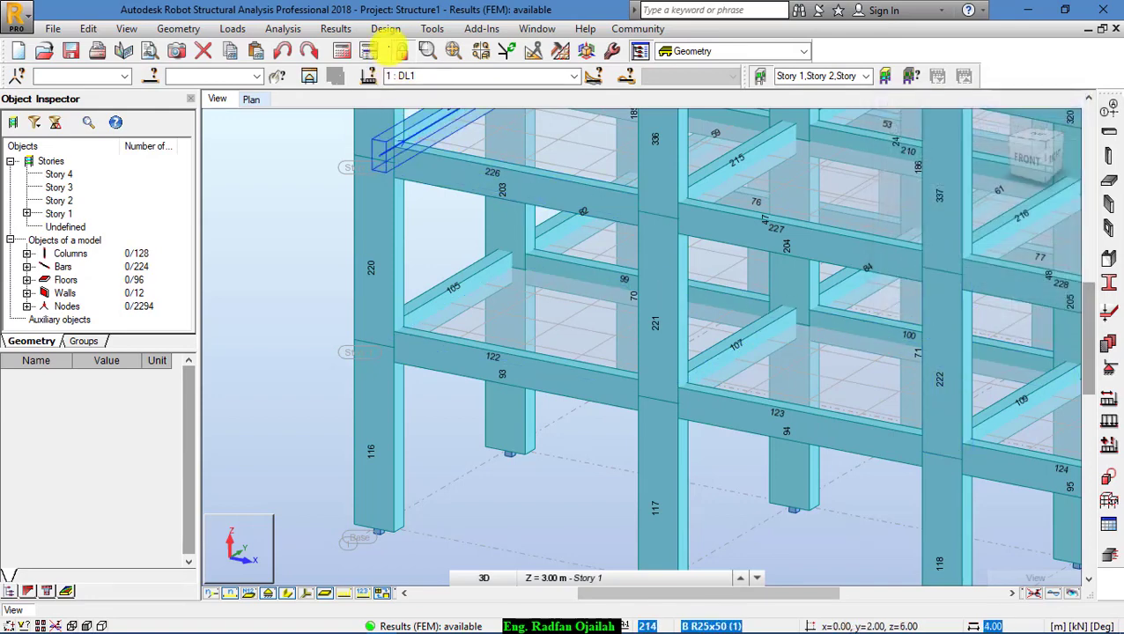
Open the required reinforcement calculations for member 116 and set the ULS case list to combination 4, COMB1
left_click(386, 28)
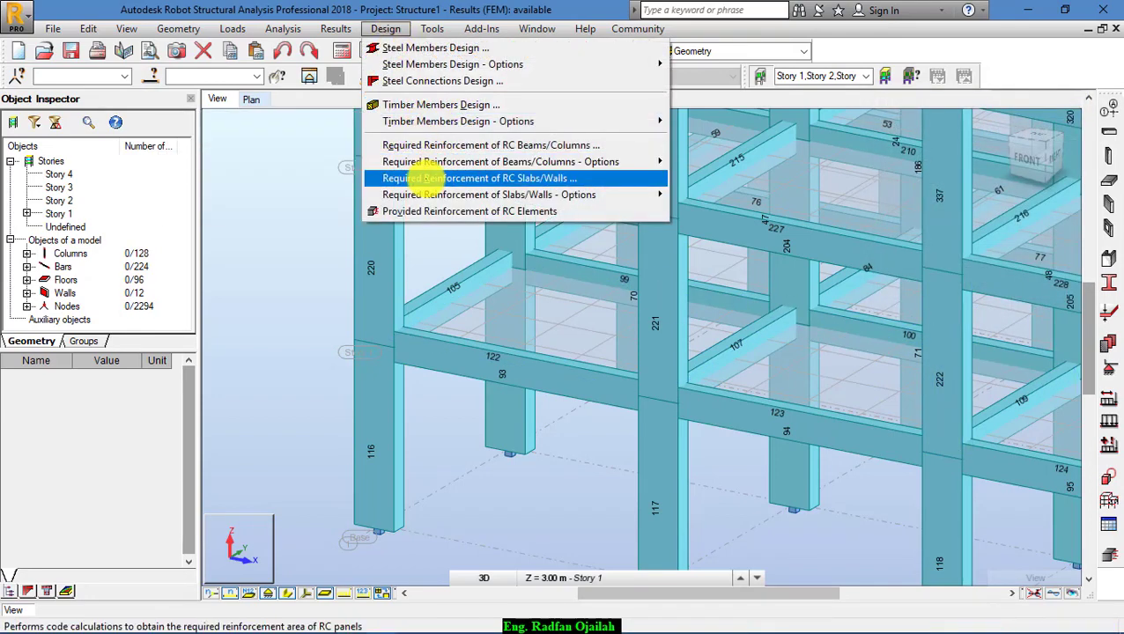
mouse_move(388, 161)
left_click(314, 179)
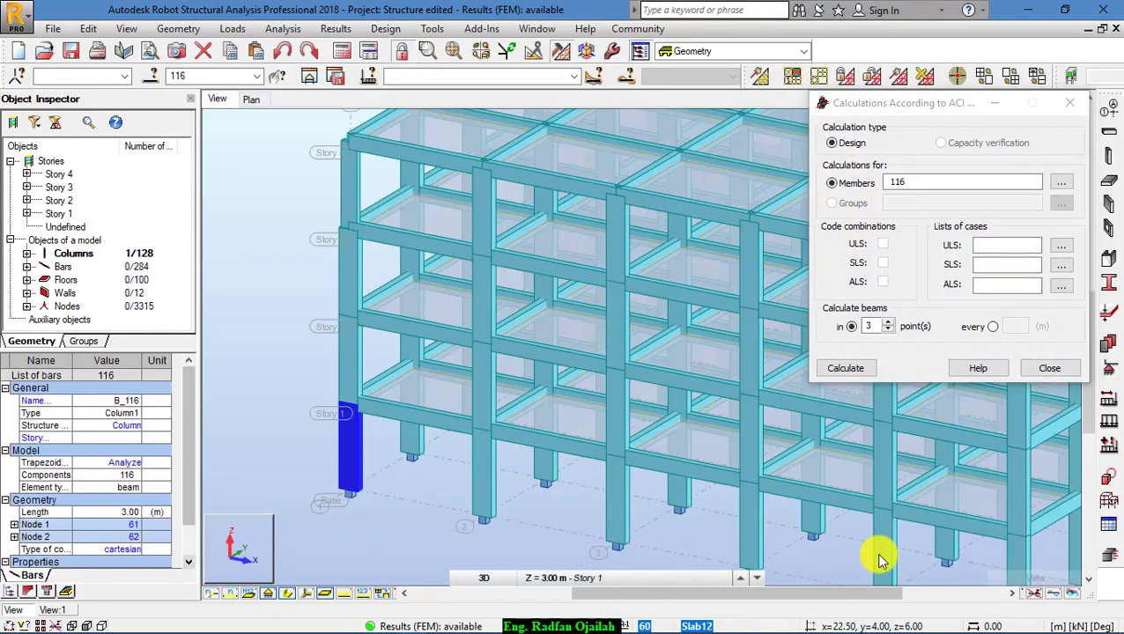
left_click(1057, 247)
left_click(895, 224)
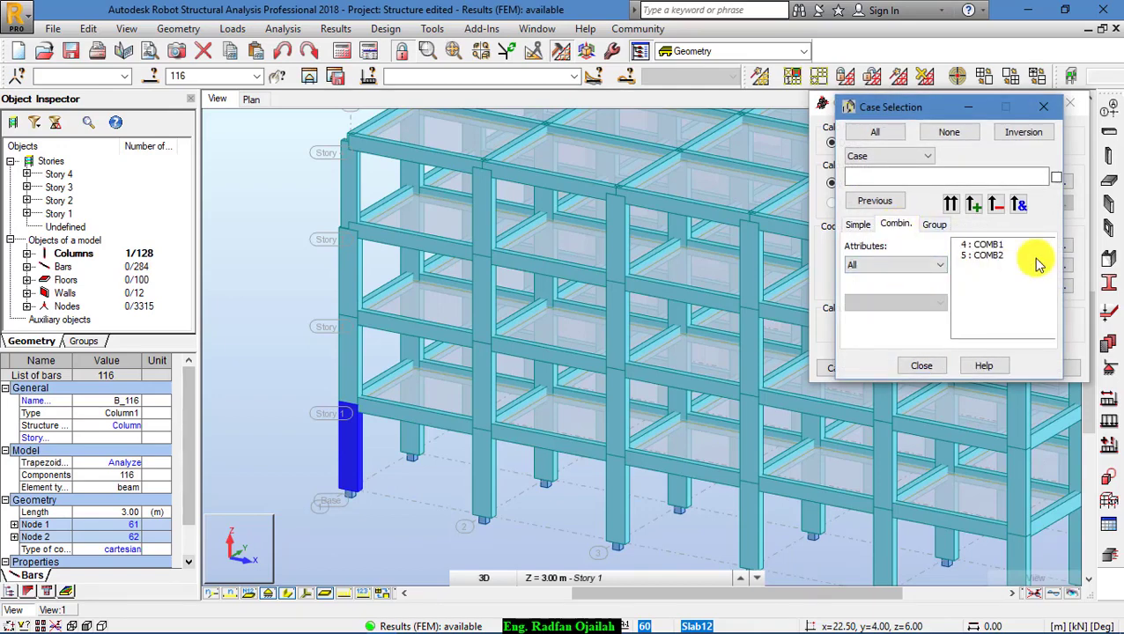
left_click(991, 245)
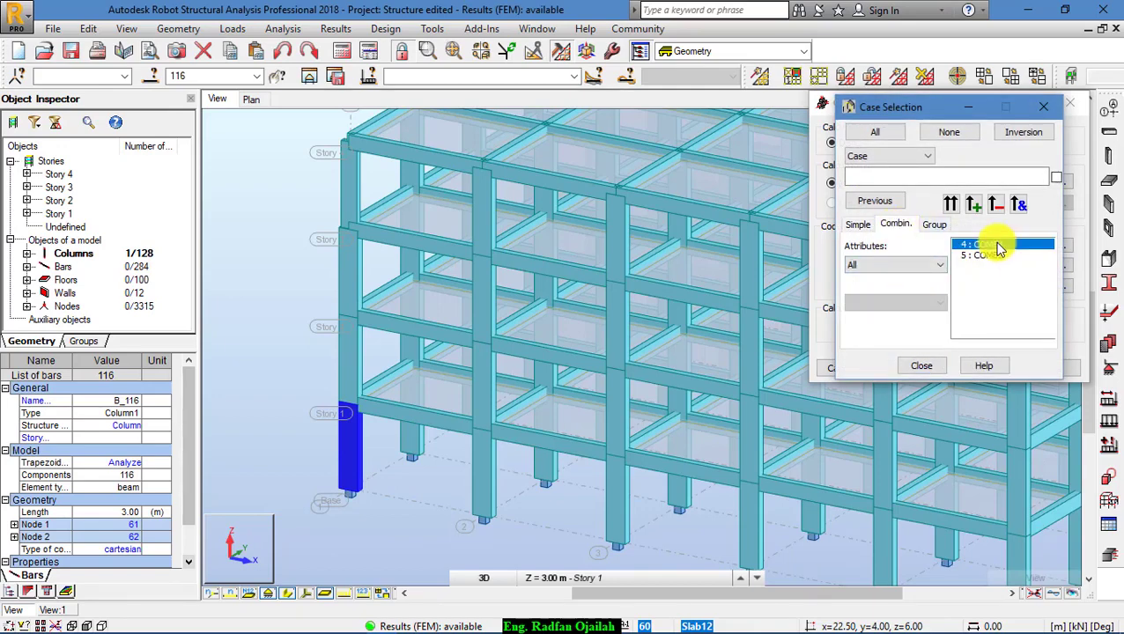
left_click(956, 205)
left_click(929, 365)
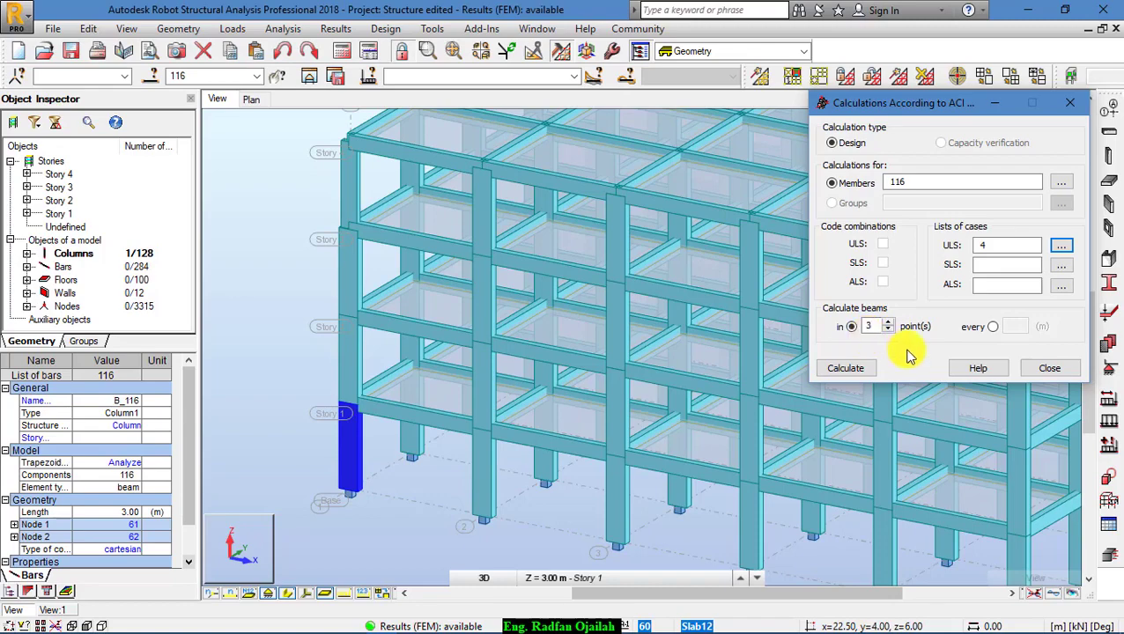
Run the required reinforcement calculation for column 116 and close the calculation messages
left_click(870, 369)
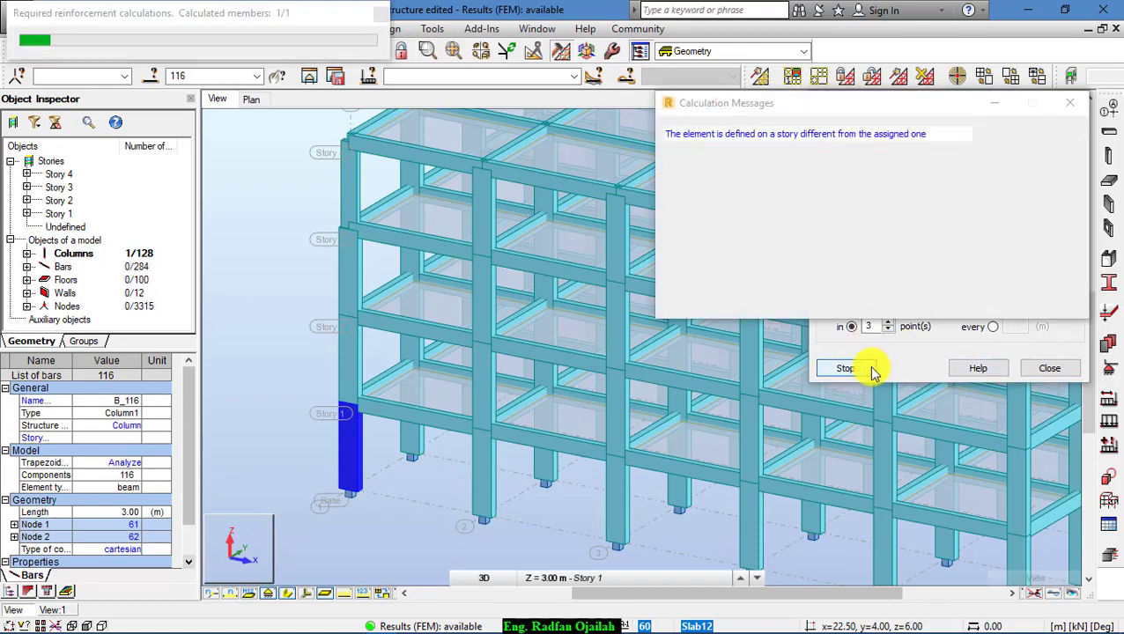
left_click(741, 322)
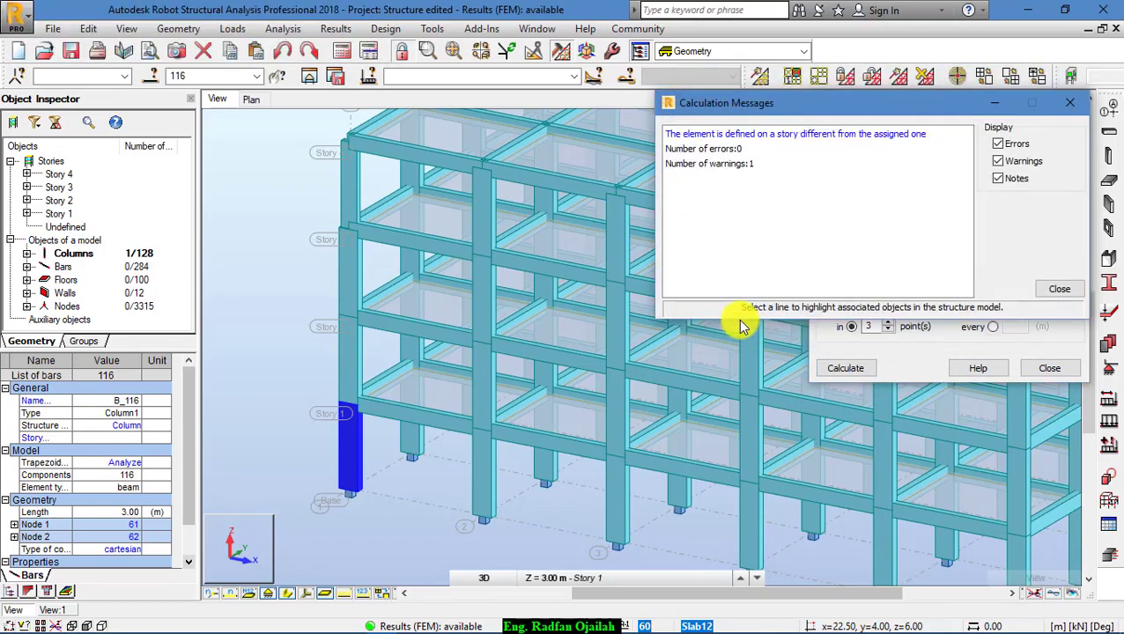
left_click(1062, 290)
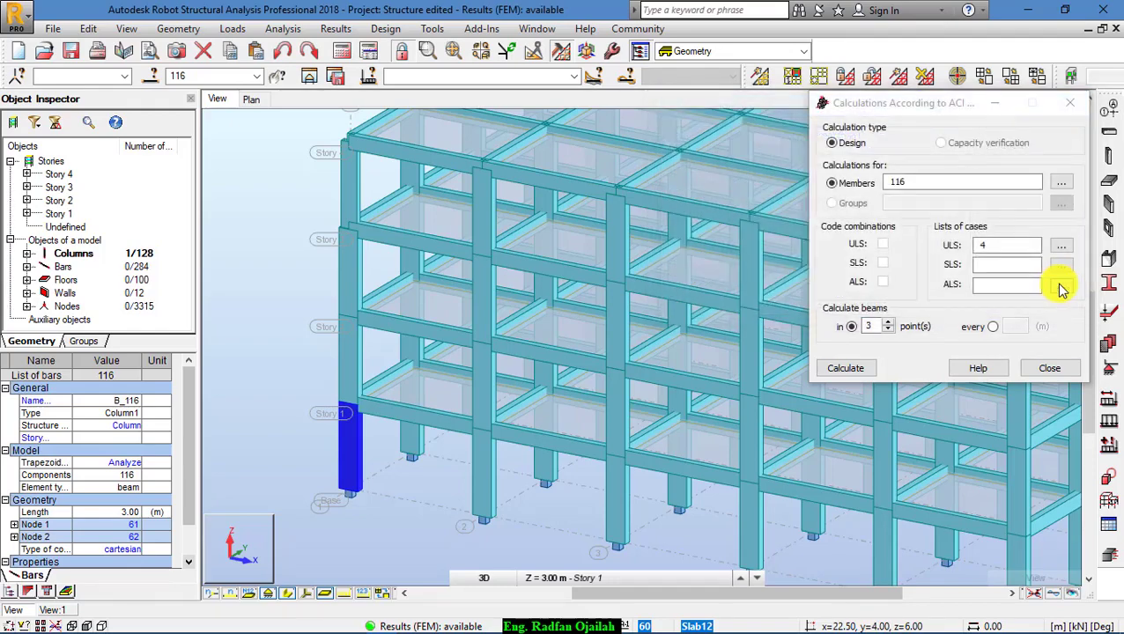
Close the calculation window and examine the column results in the RC Members - required reinf. layout
left_click(1048, 368)
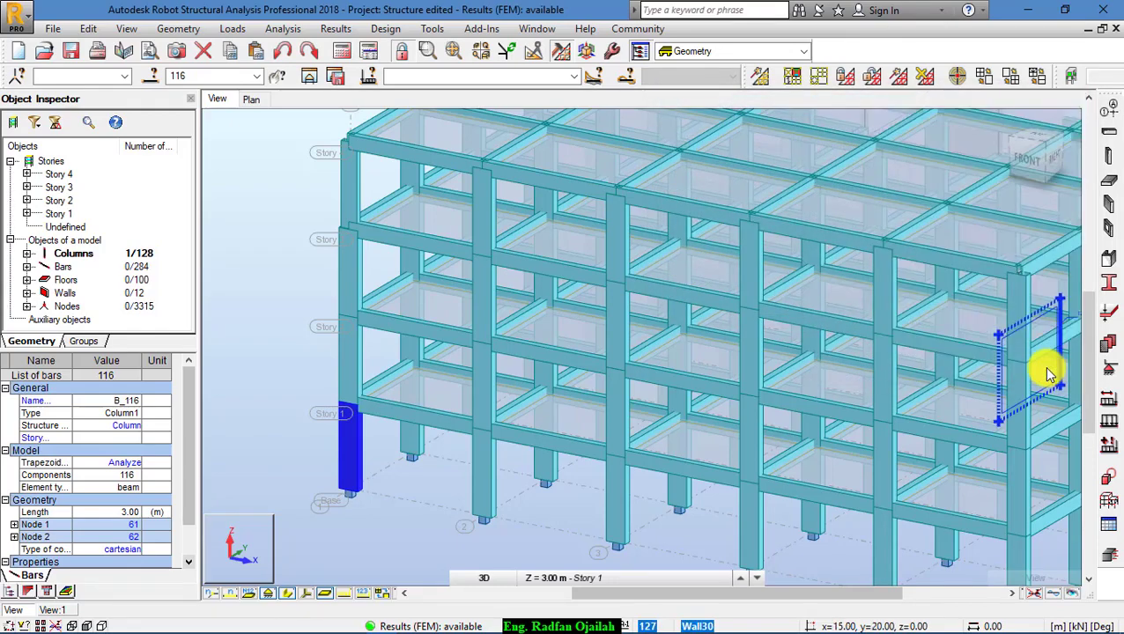
left_click(809, 50)
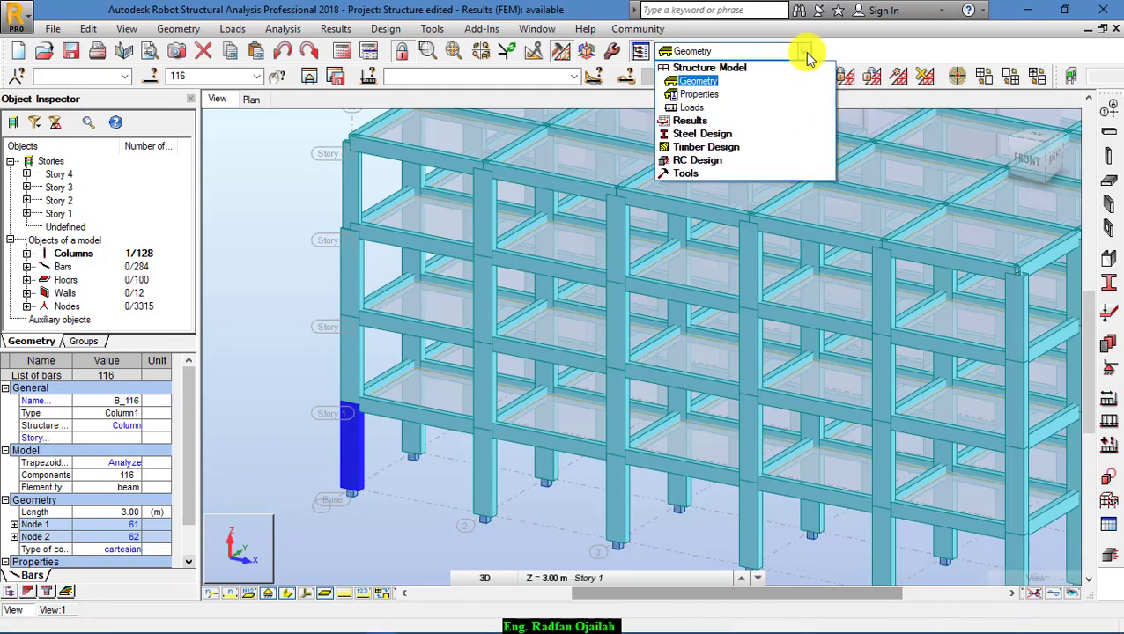
left_click(705, 134)
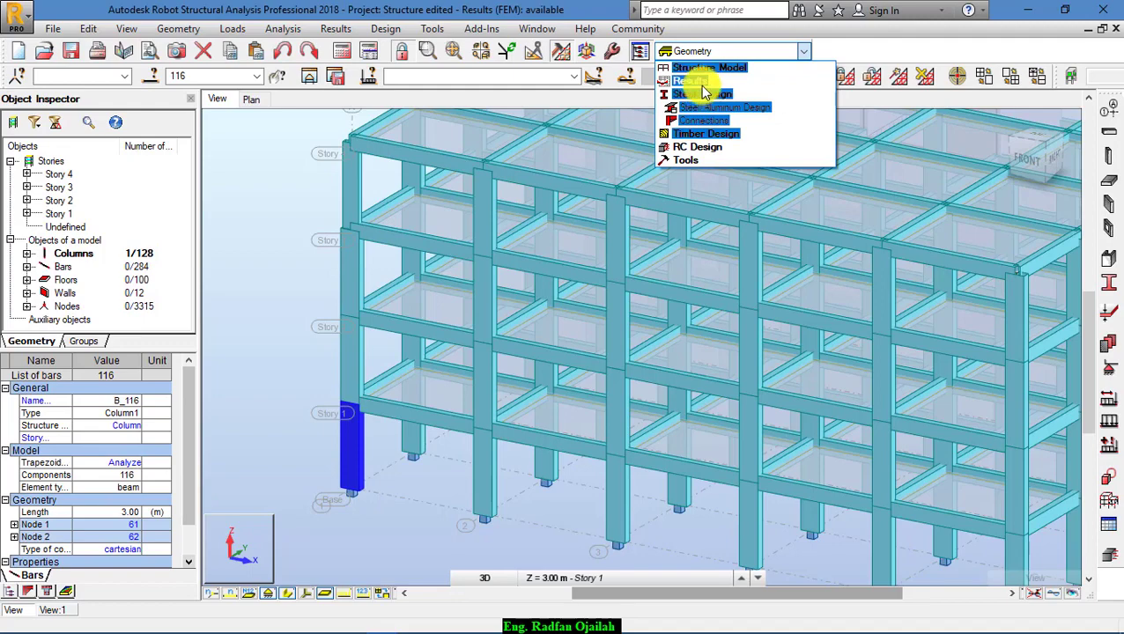
left_click(702, 95)
left_click(697, 121)
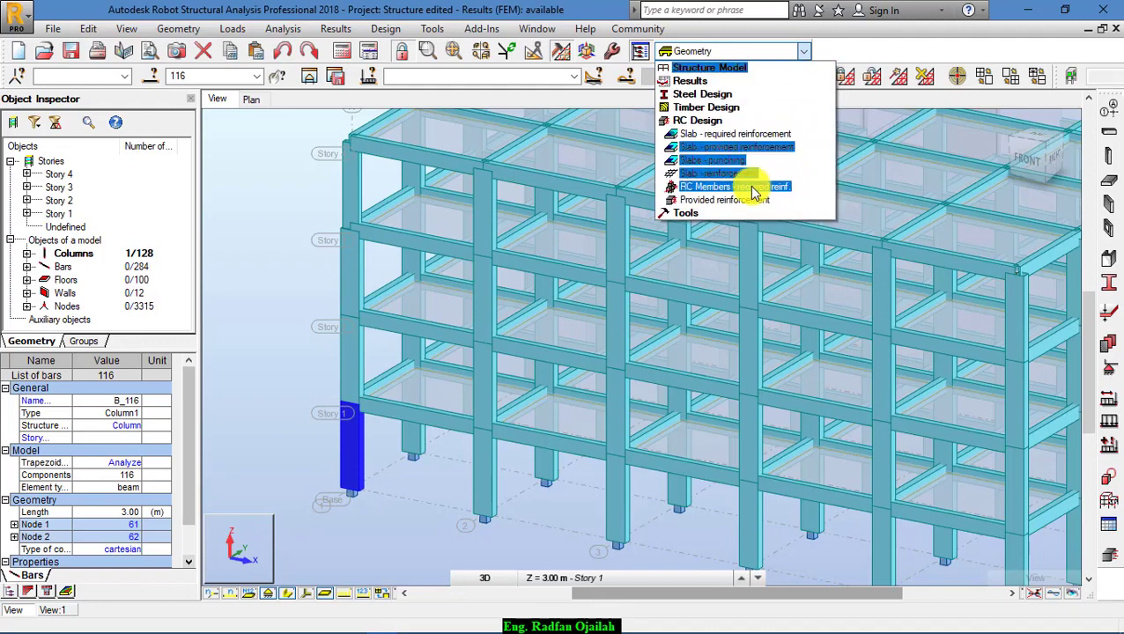
left_click(751, 188)
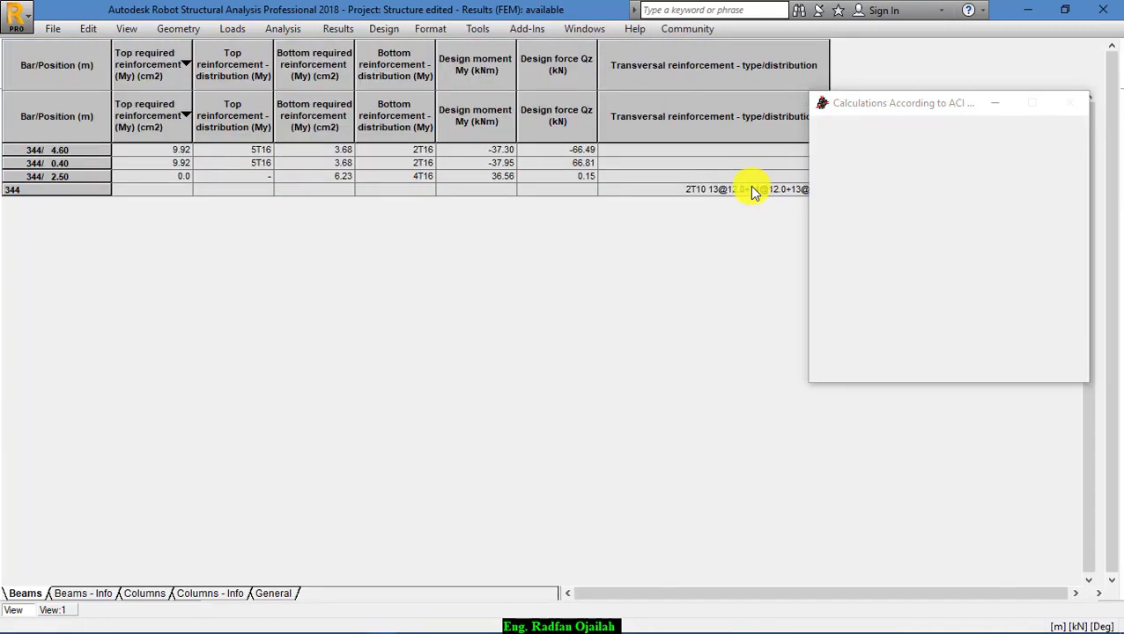
left_click(146, 594)
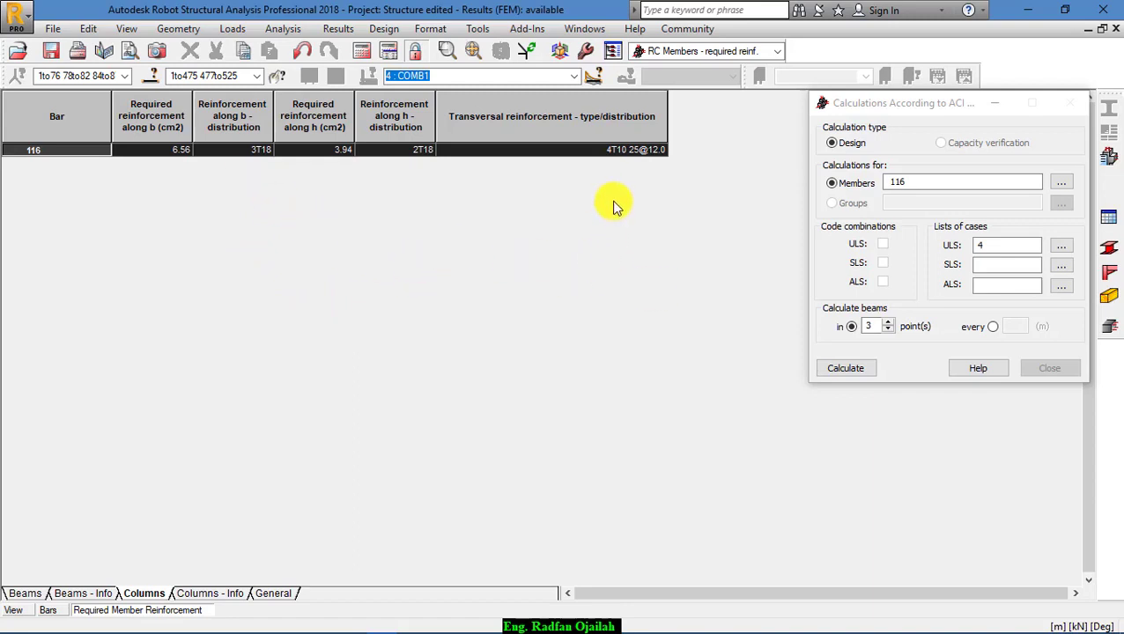
Return to the structure geometry layout and load column 116 into provided RC reinforcement using manual combination 4, COMB1
left_click(784, 51)
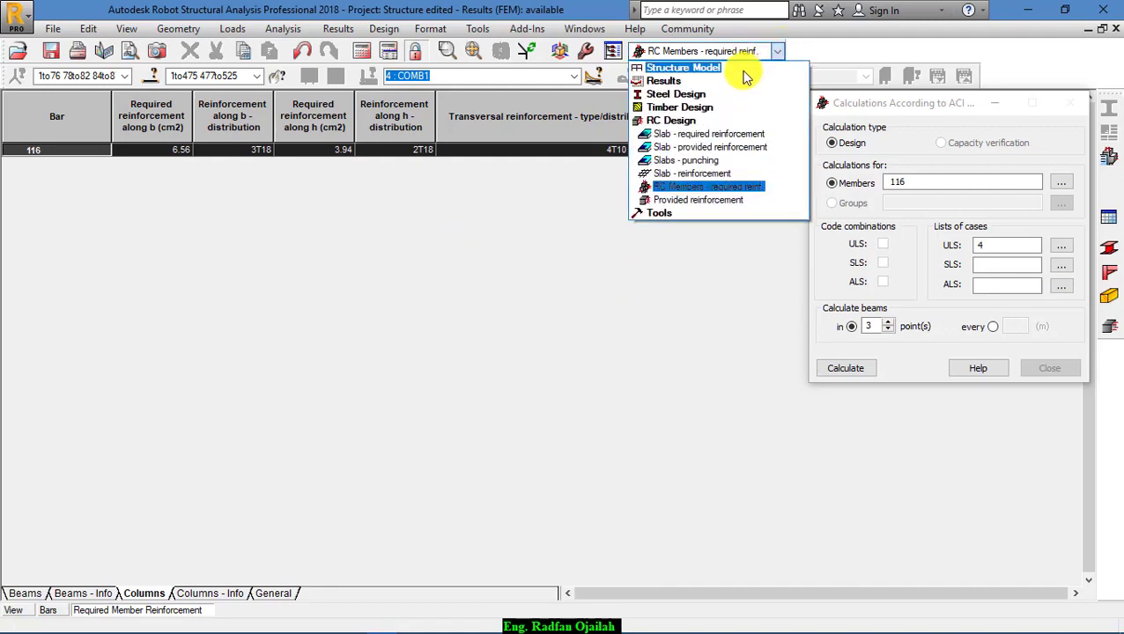
left_click(741, 69)
left_click(680, 81)
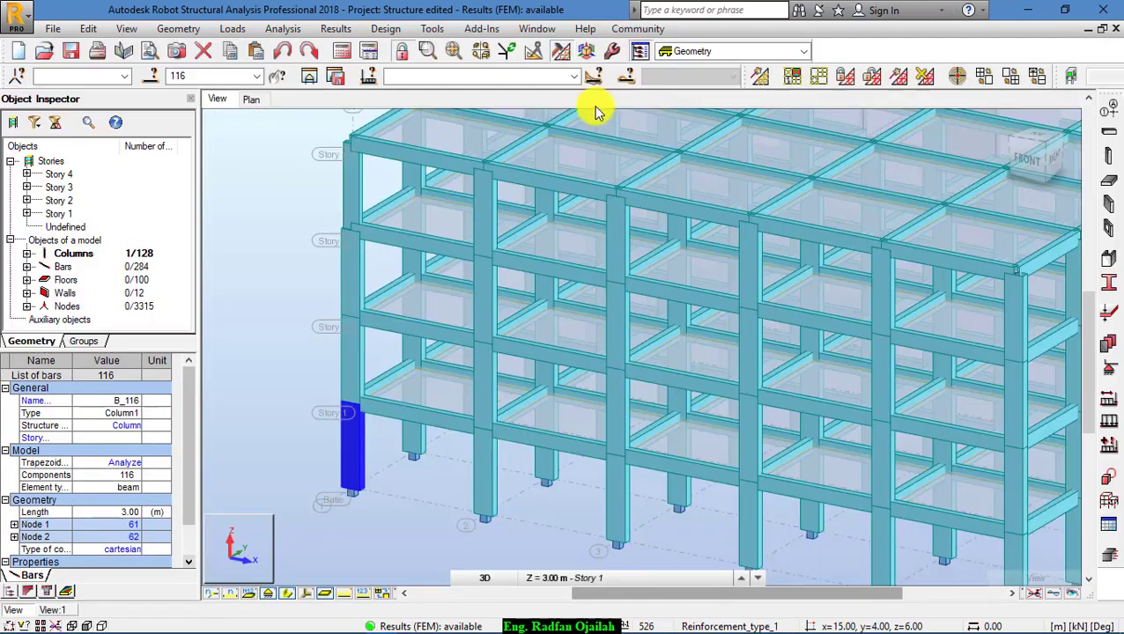
left_click(385, 28)
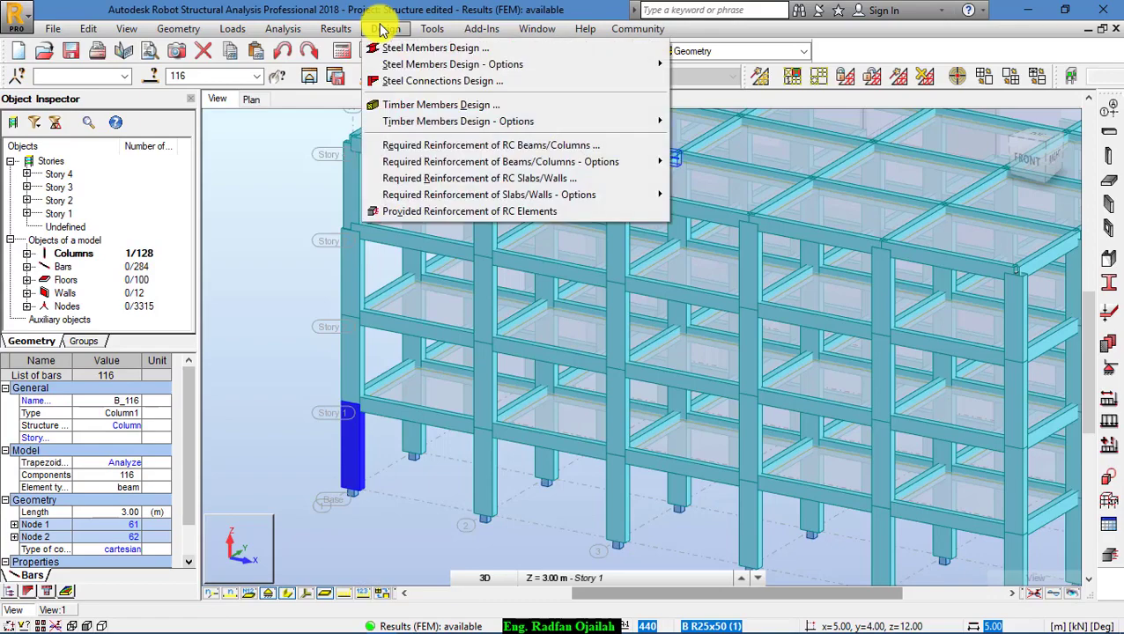
left_click(451, 213)
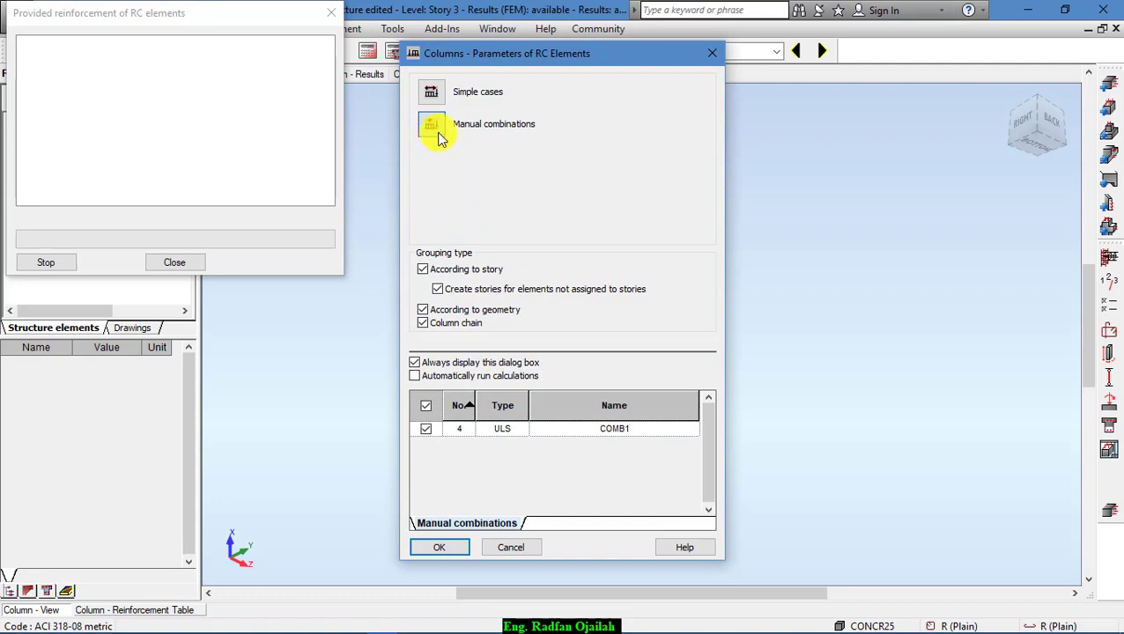
left_click(444, 549)
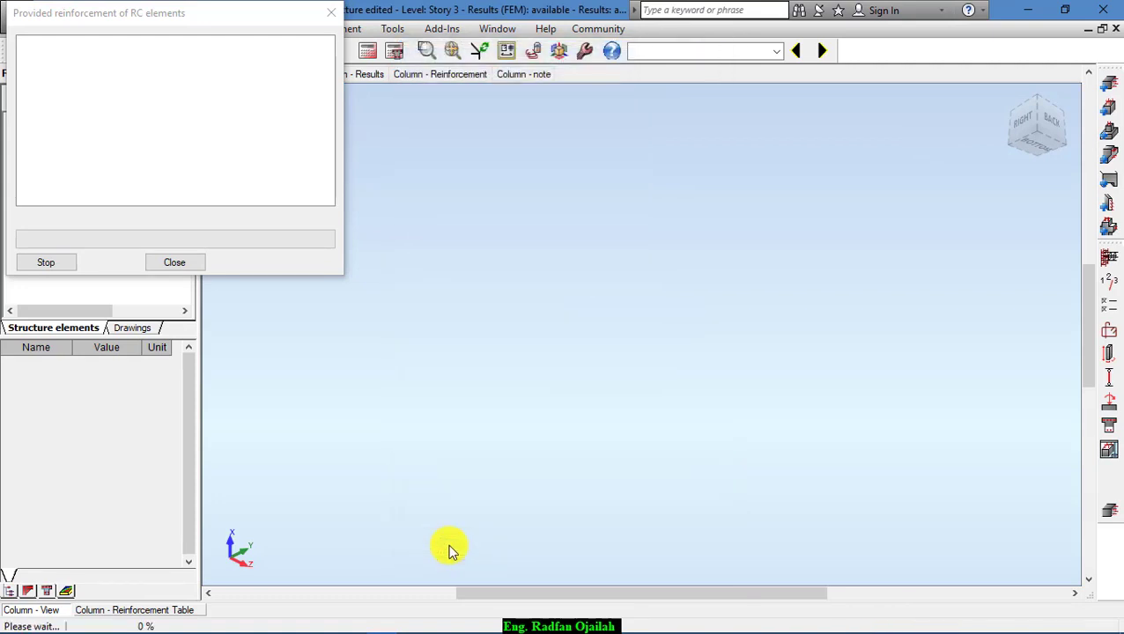
scroll(489, 553, "up", 10)
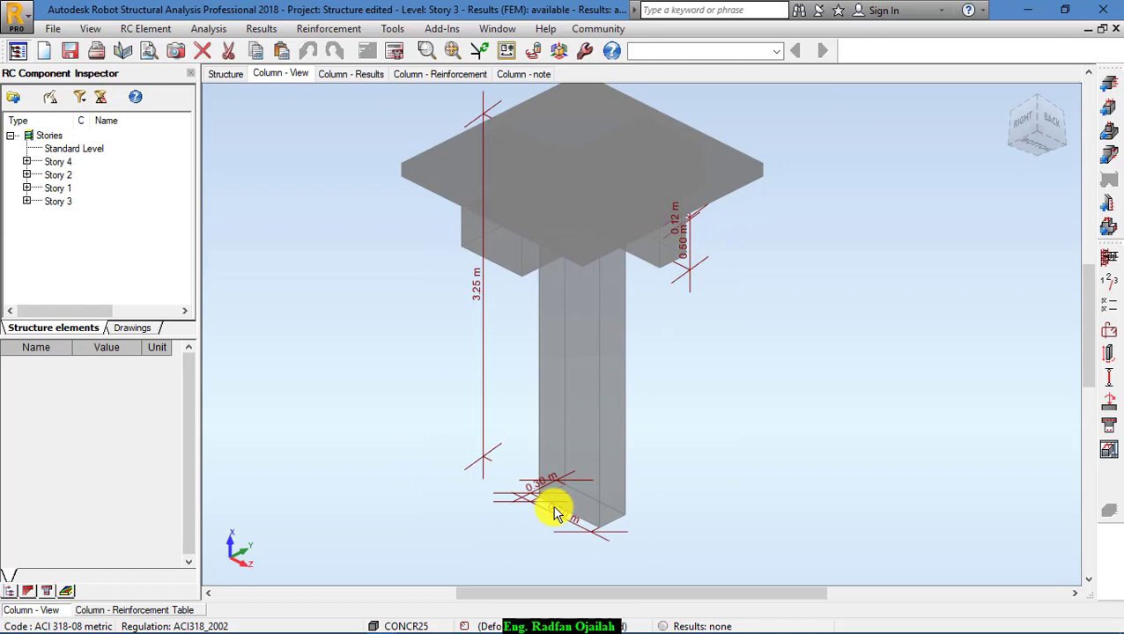
Load the Standard set in the column's calculation options and set the reinforcement optimization level to Average
left_click(1104, 310)
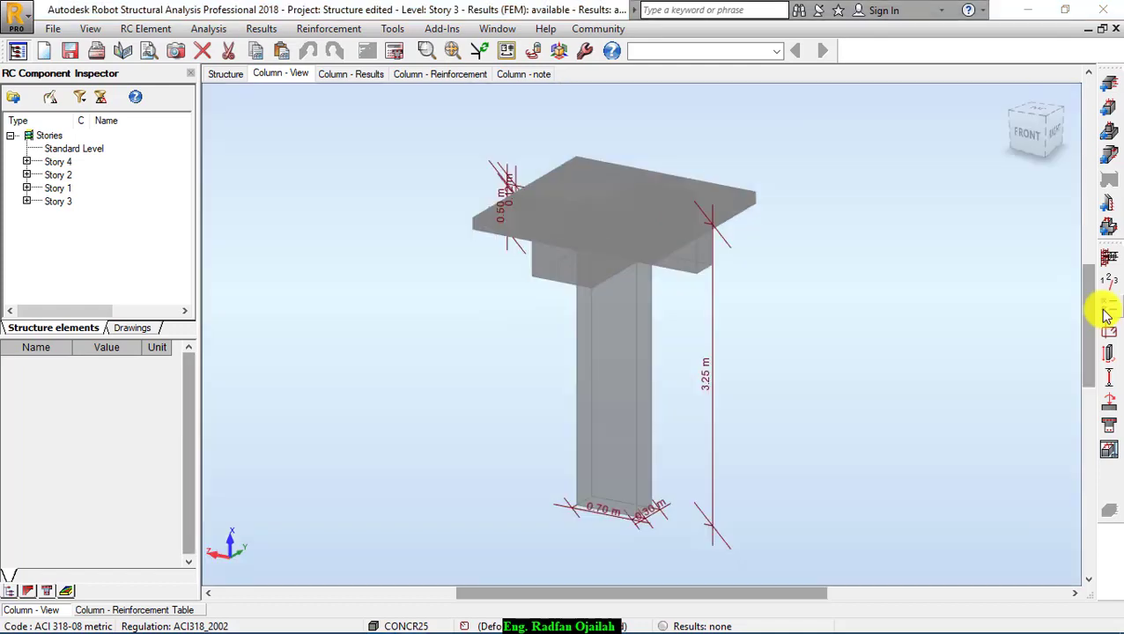
left_click(1107, 310)
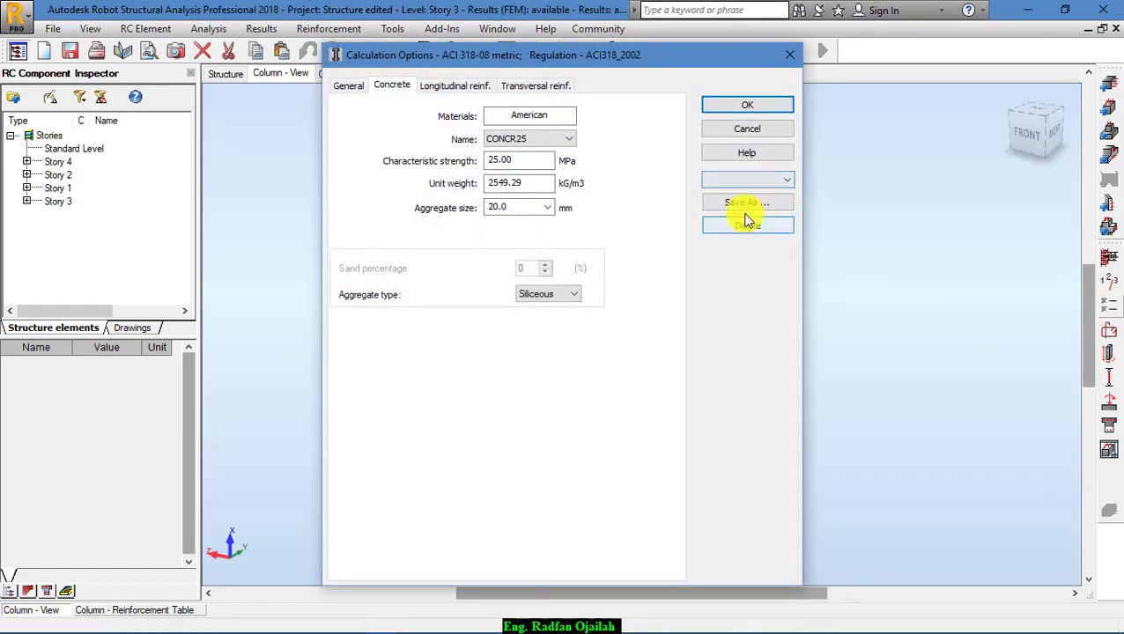
left_click(728, 179)
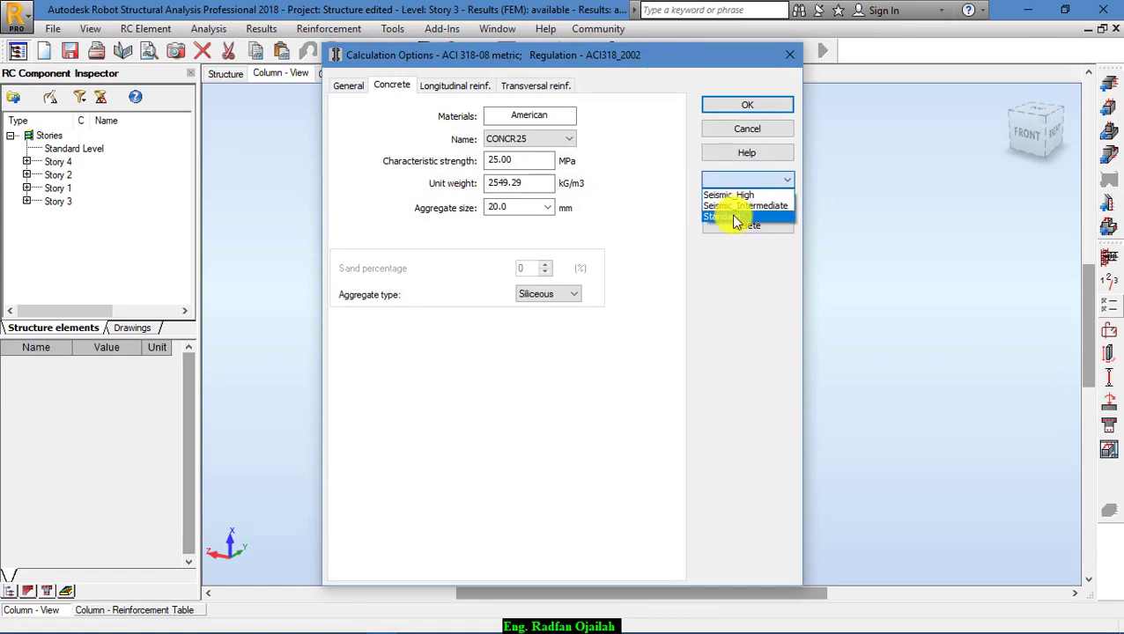
left_click(734, 216)
left_click(350, 86)
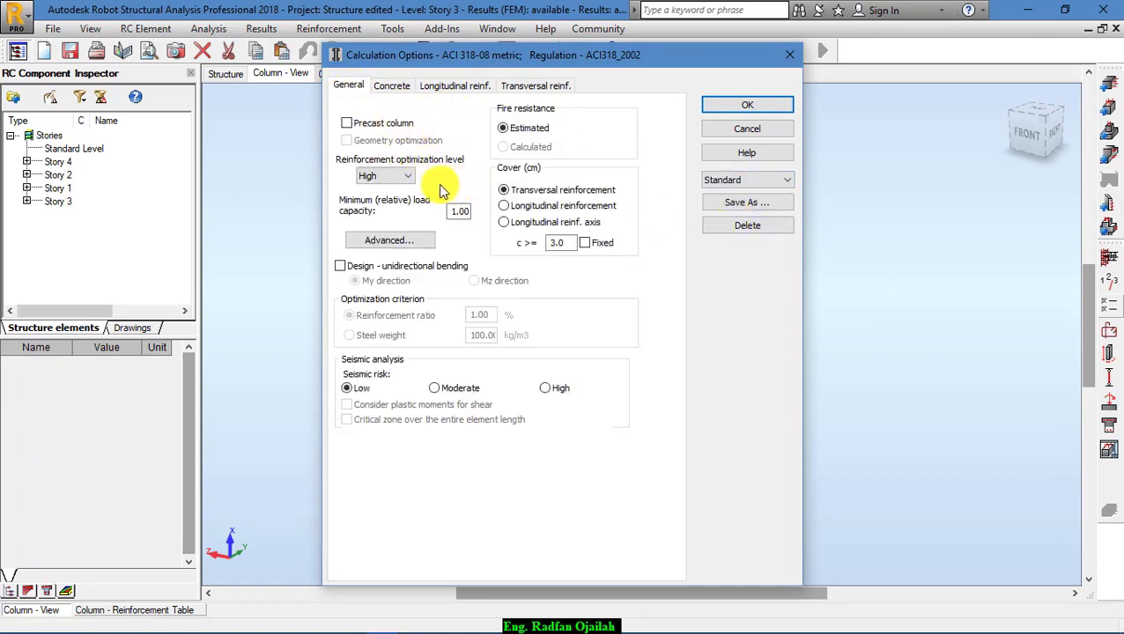
left_click(389, 176)
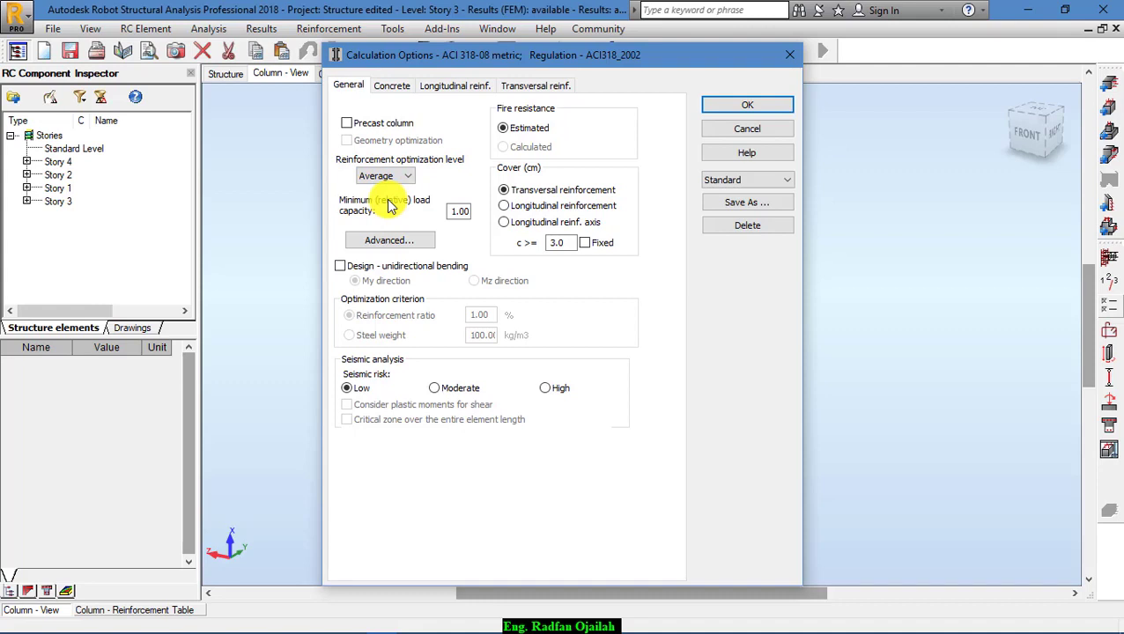
Set the concrete to CONCR25 and the longitudinal reinforcement to steel grade R with only 18 and 20 mm bars
left_click(393, 88)
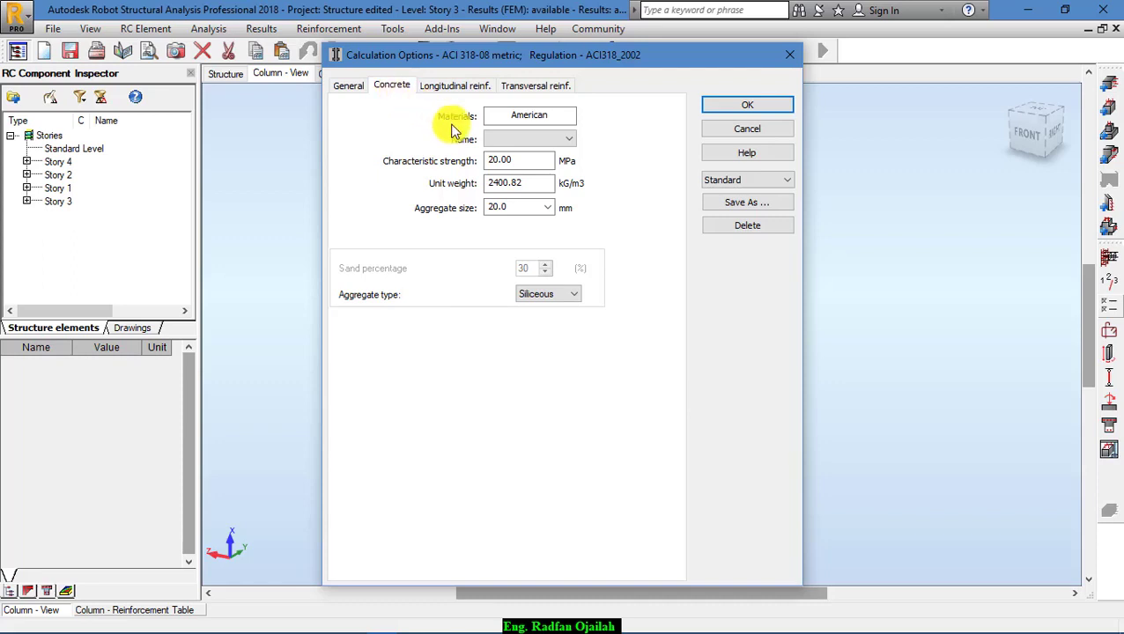
left_click(509, 141)
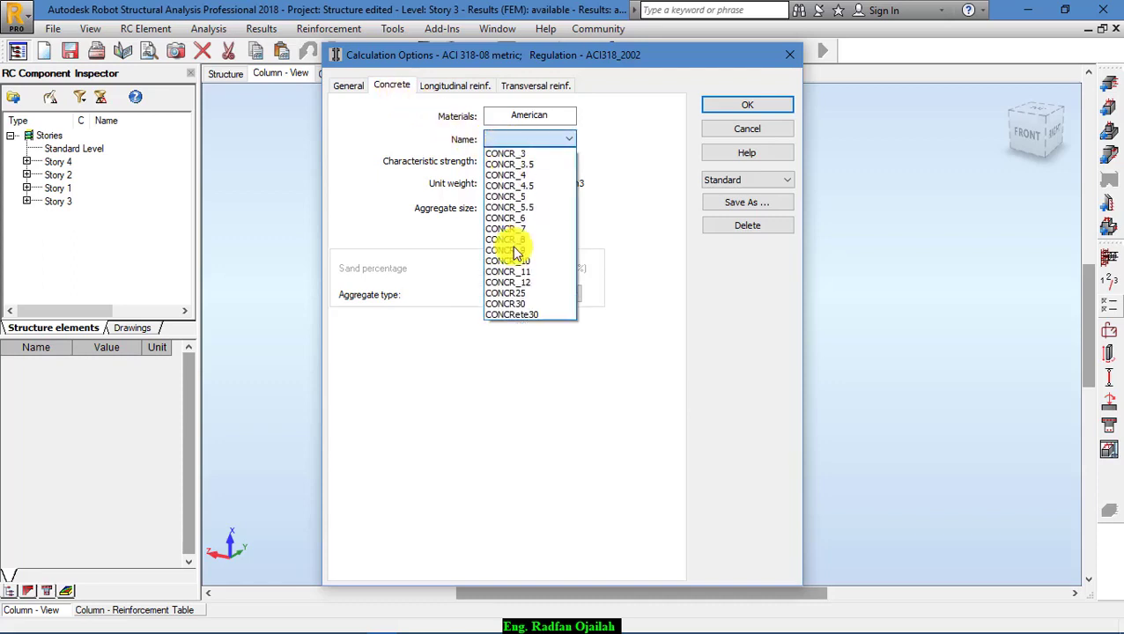
left_click(529, 293)
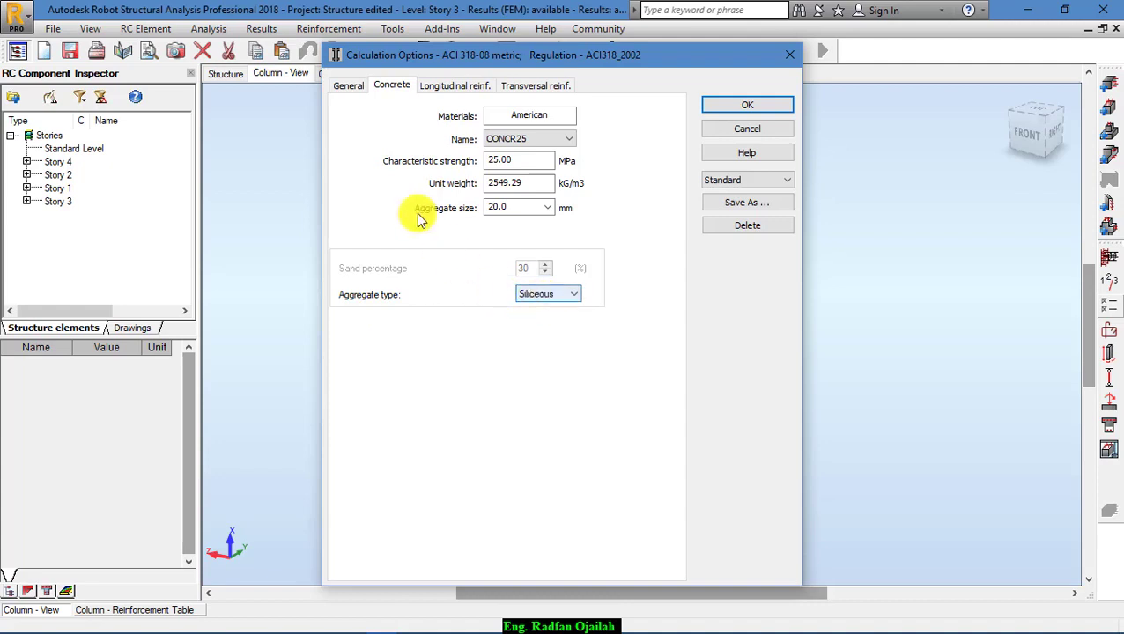
left_click(446, 92)
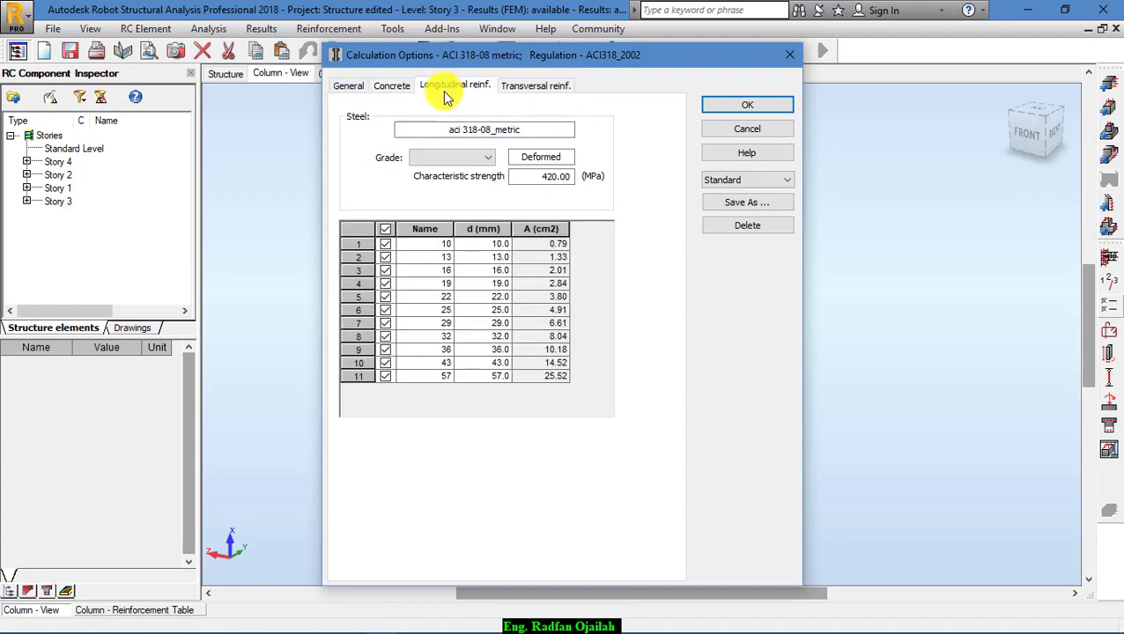
left_click(454, 160)
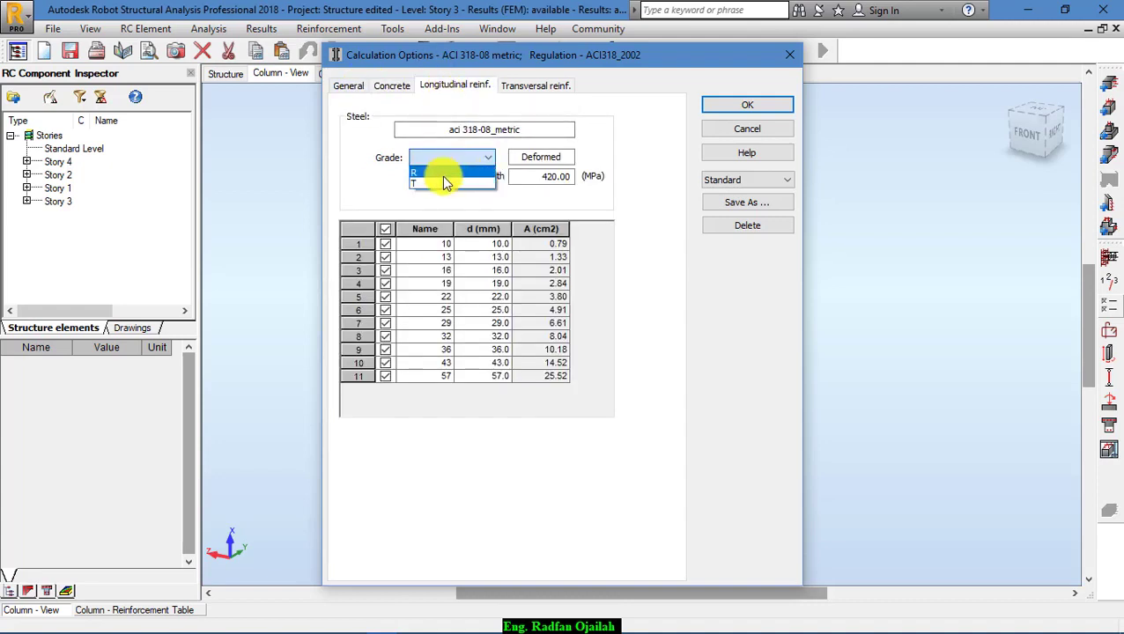
left_click(425, 179)
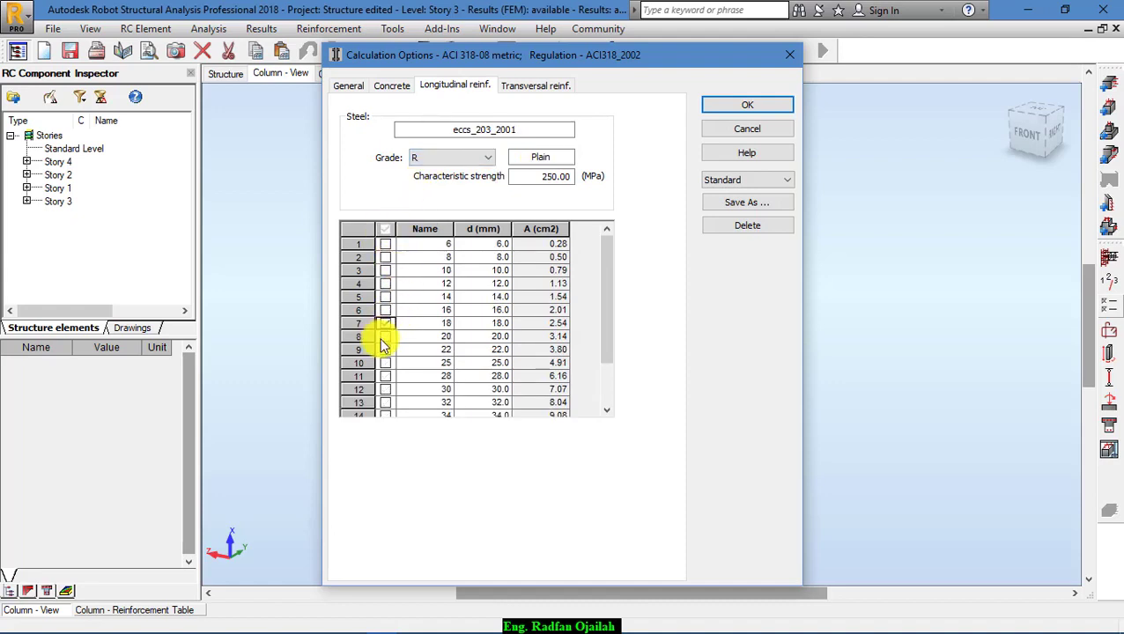
Set the transversal reinforcement to steel grade R with only 10 mm bars enabled
left_click(511, 87)
left_click(421, 160)
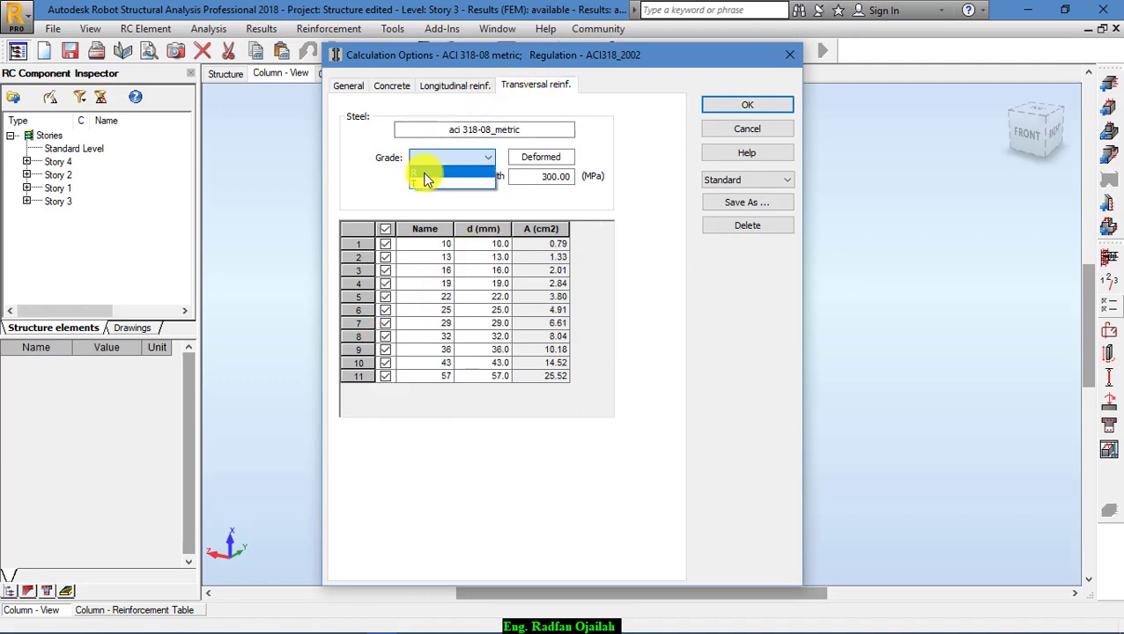
left_click(421, 178)
left_click(385, 231)
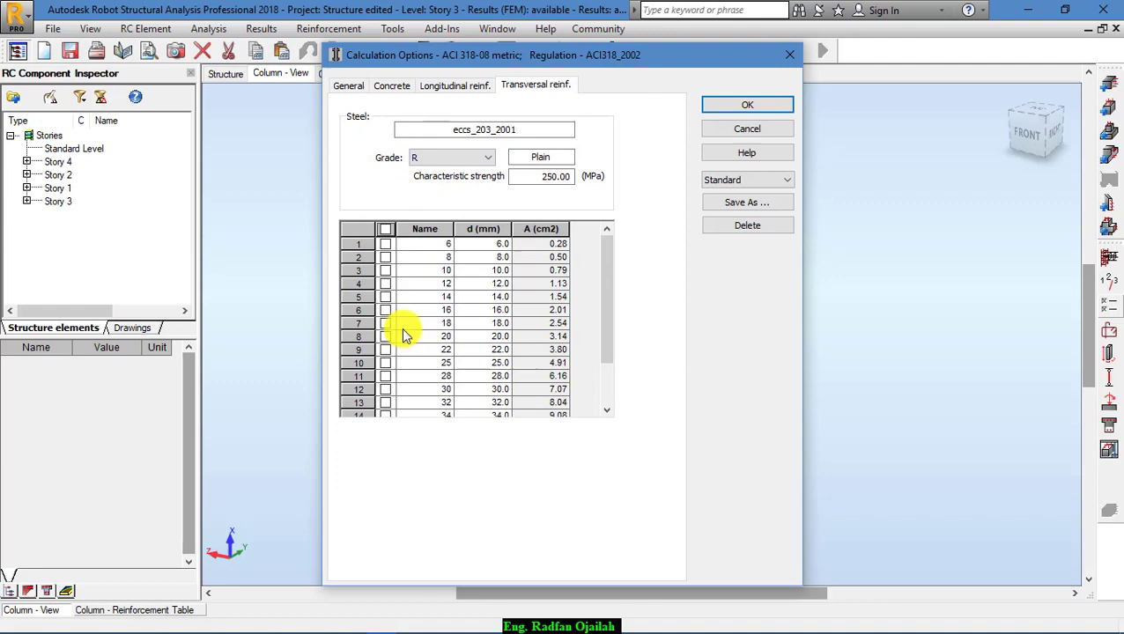
left_click(385, 270)
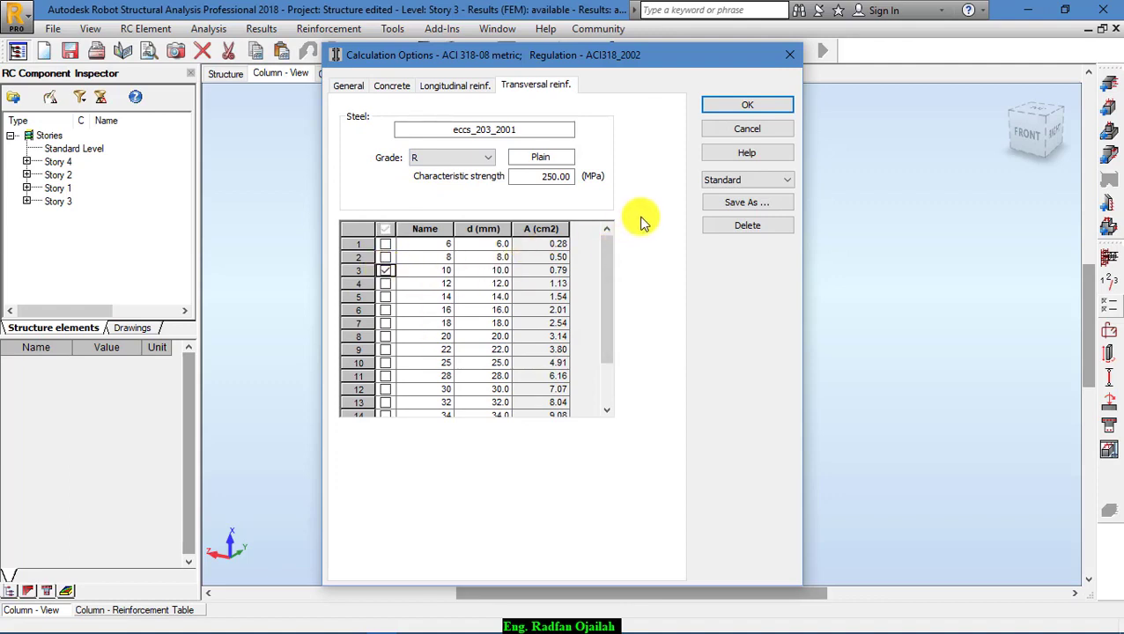
Save the calculation options as Column1 and apply them to the column
left_click(733, 204)
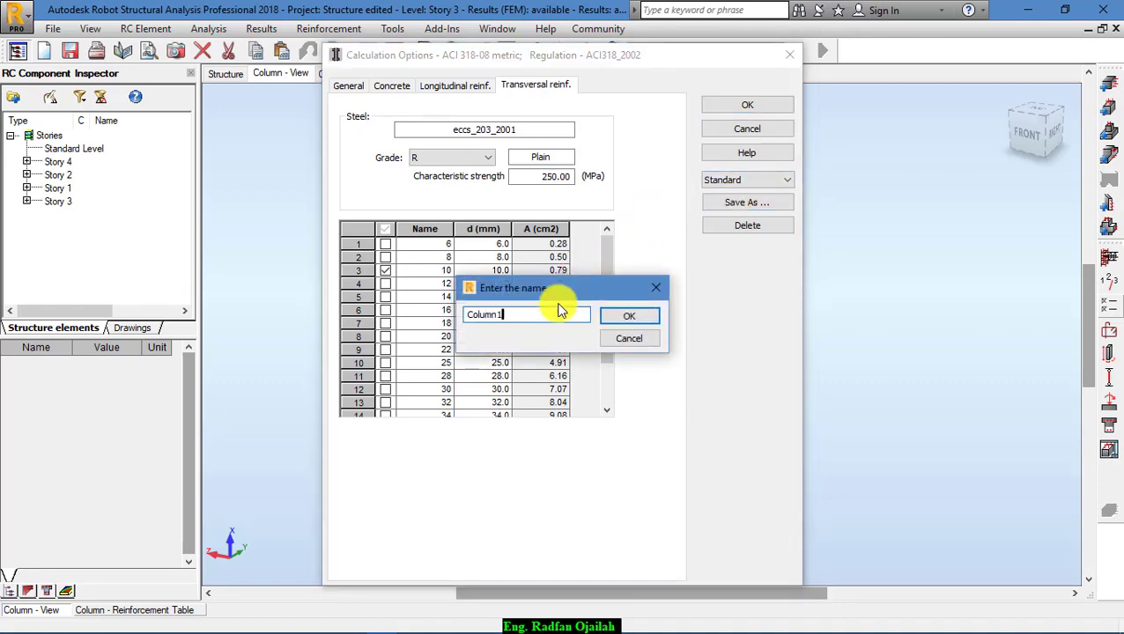
left_click(624, 314)
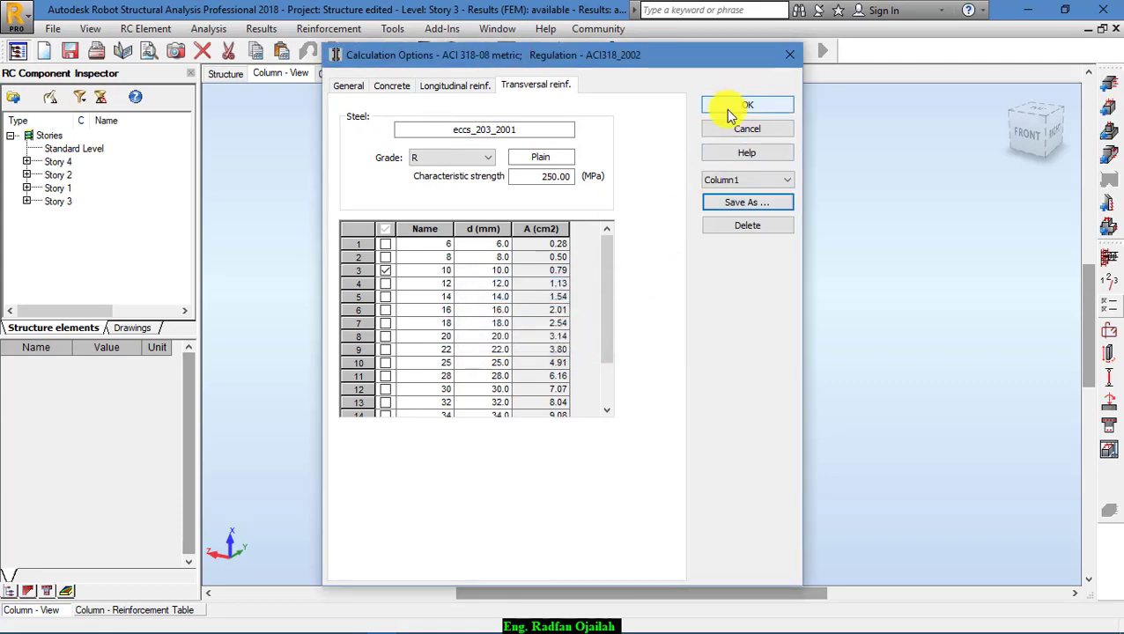
left_click(727, 110)
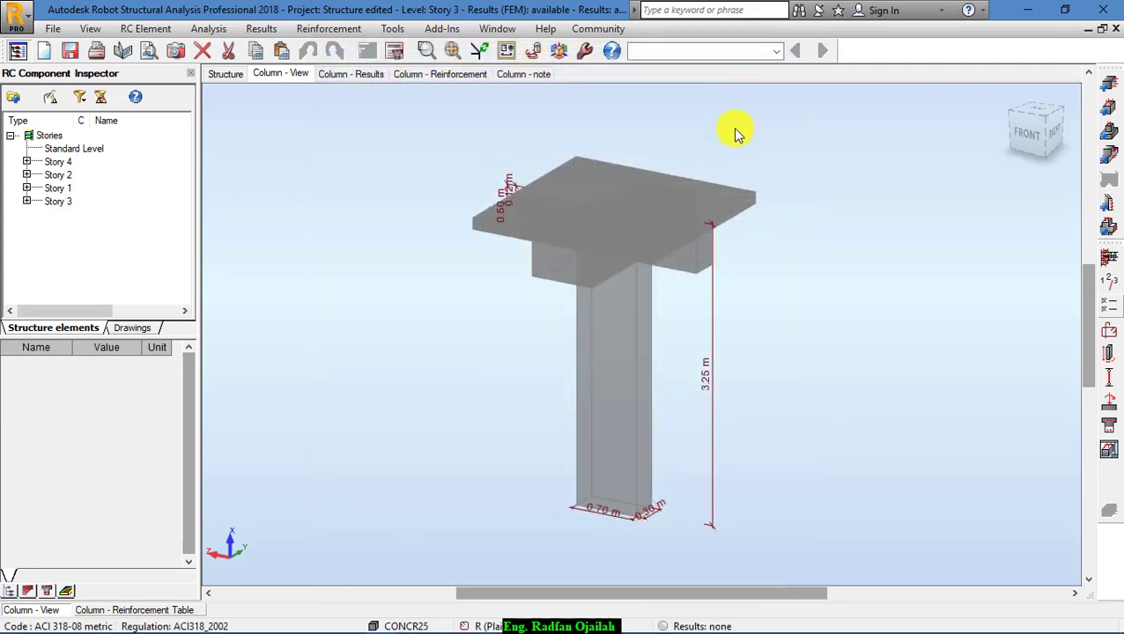
Open the column's reinforcement pattern with the Standard set and keep the corner bar diameter on Auto
left_click(1110, 328)
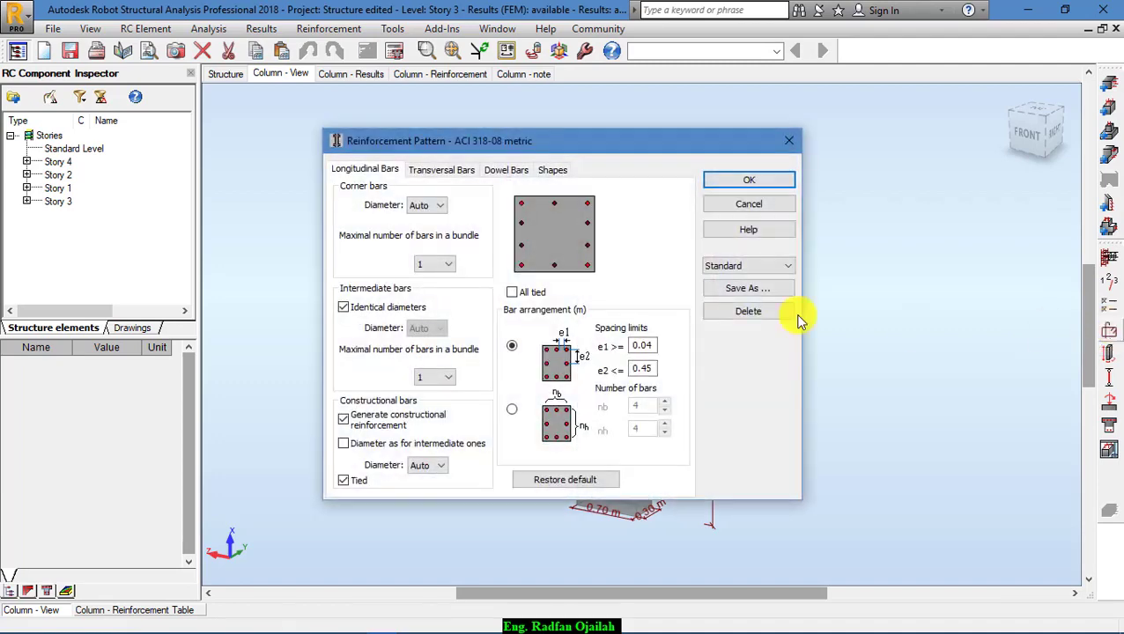
left_click(721, 268)
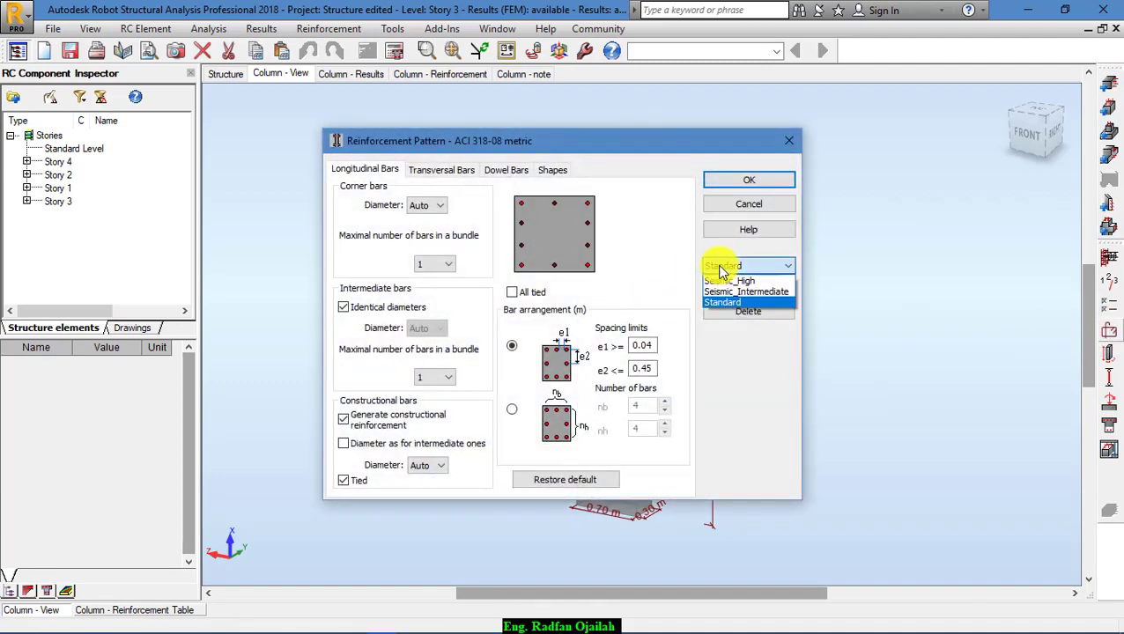
left_click(721, 268)
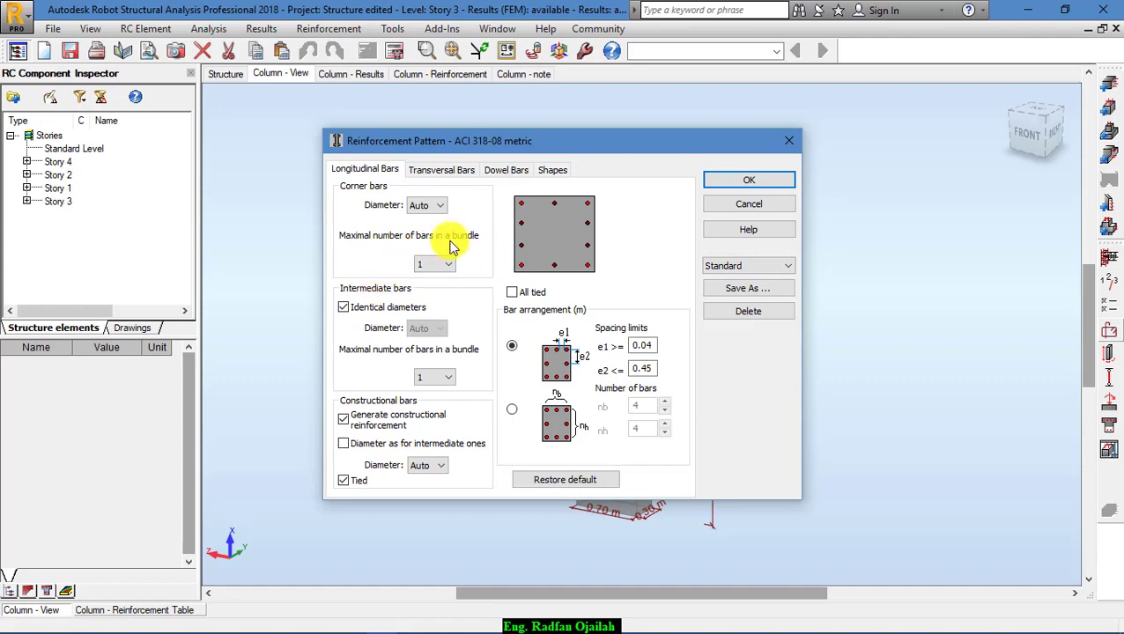
left_click(420, 208)
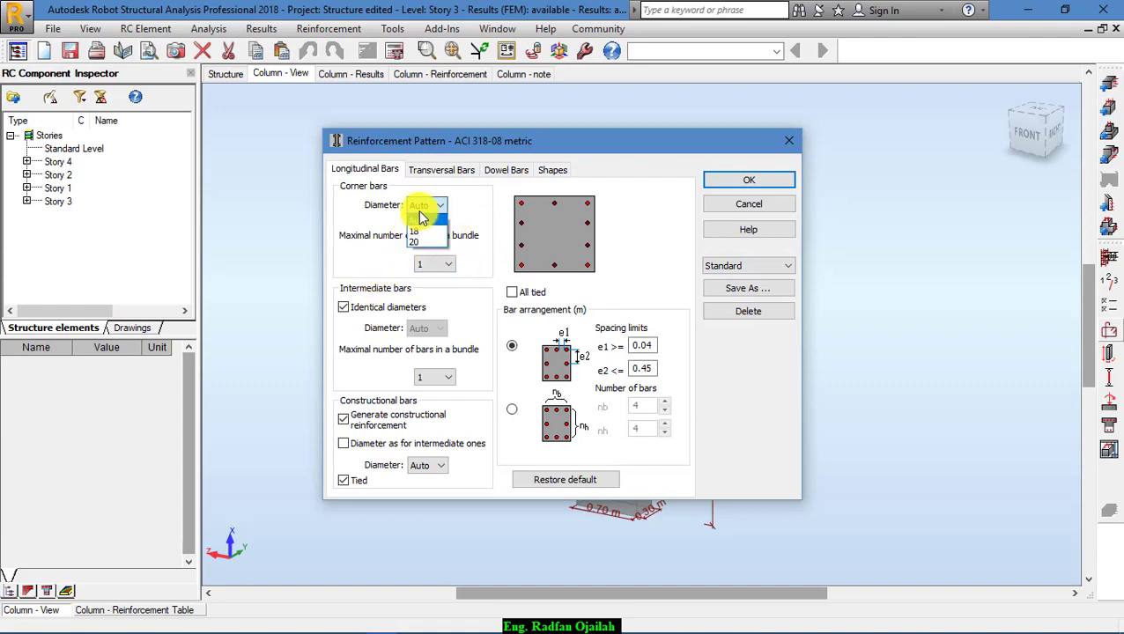
left_click(421, 218)
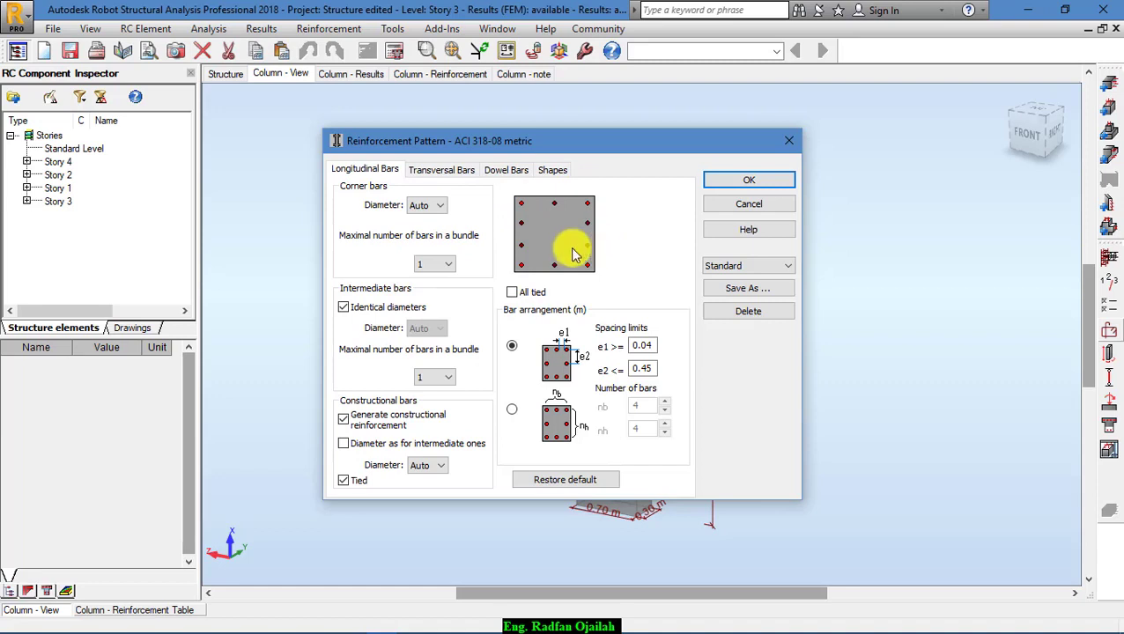
Turn off identical diameters for the intermediate bars and leave both corner and intermediate bar diameters on Auto
left_click(343, 308)
left_click(430, 328)
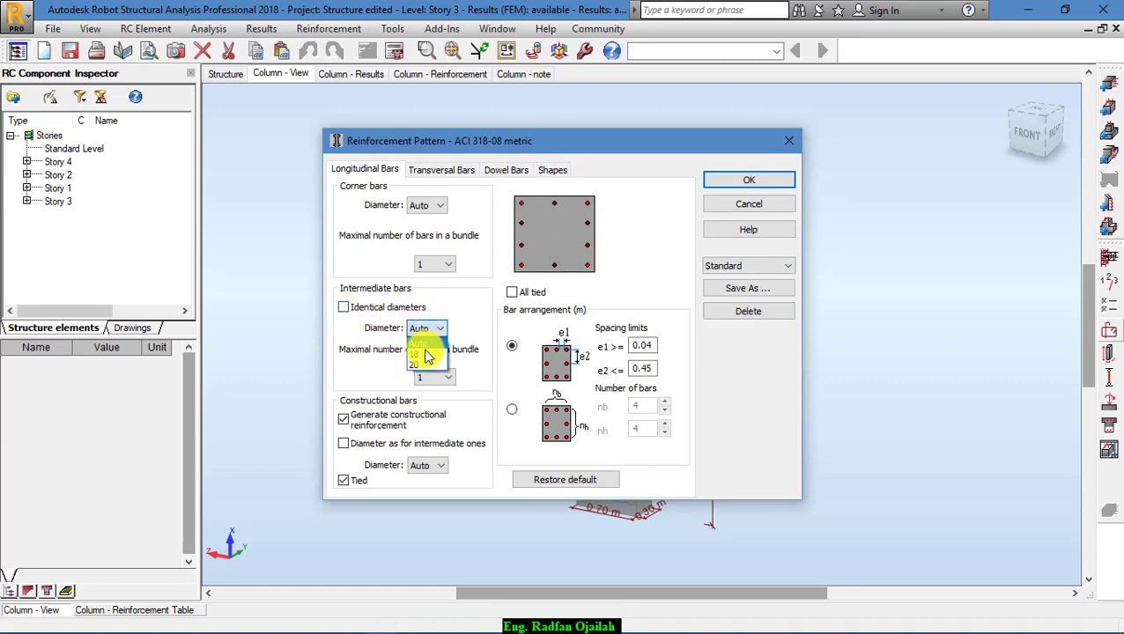
left_click(424, 361)
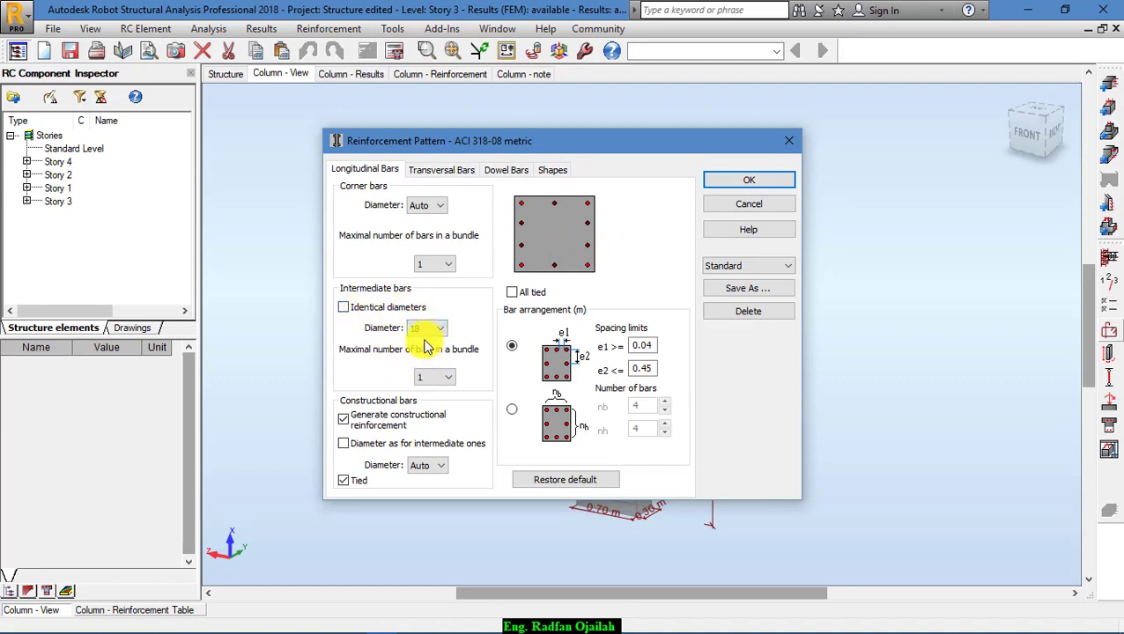
left_click(427, 206)
left_click(421, 231)
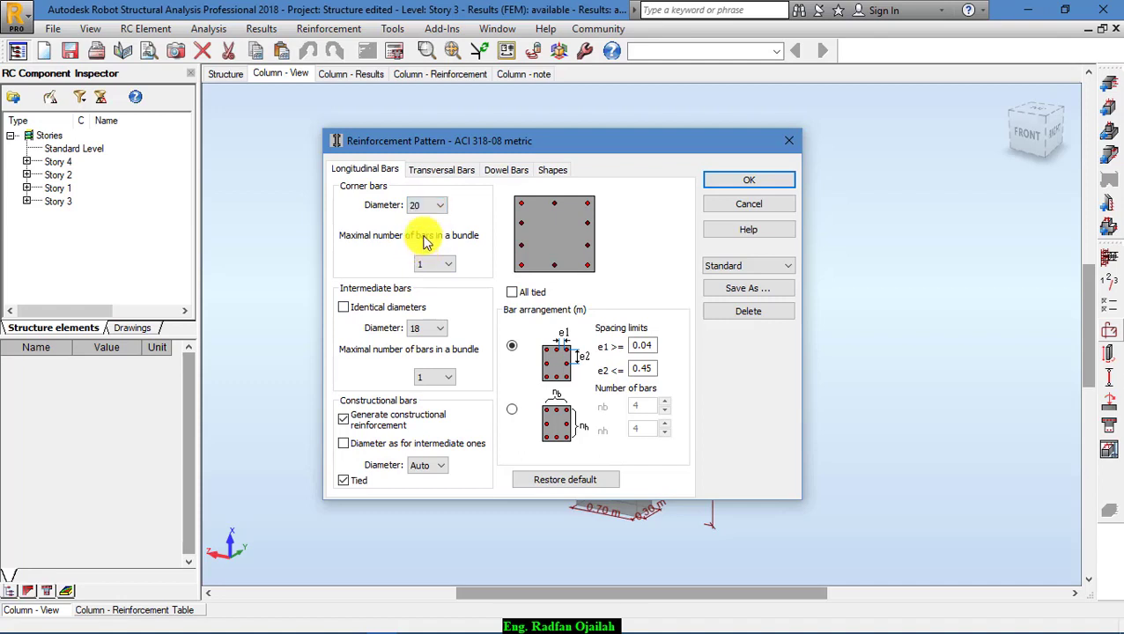
left_click(427, 206)
left_click(419, 221)
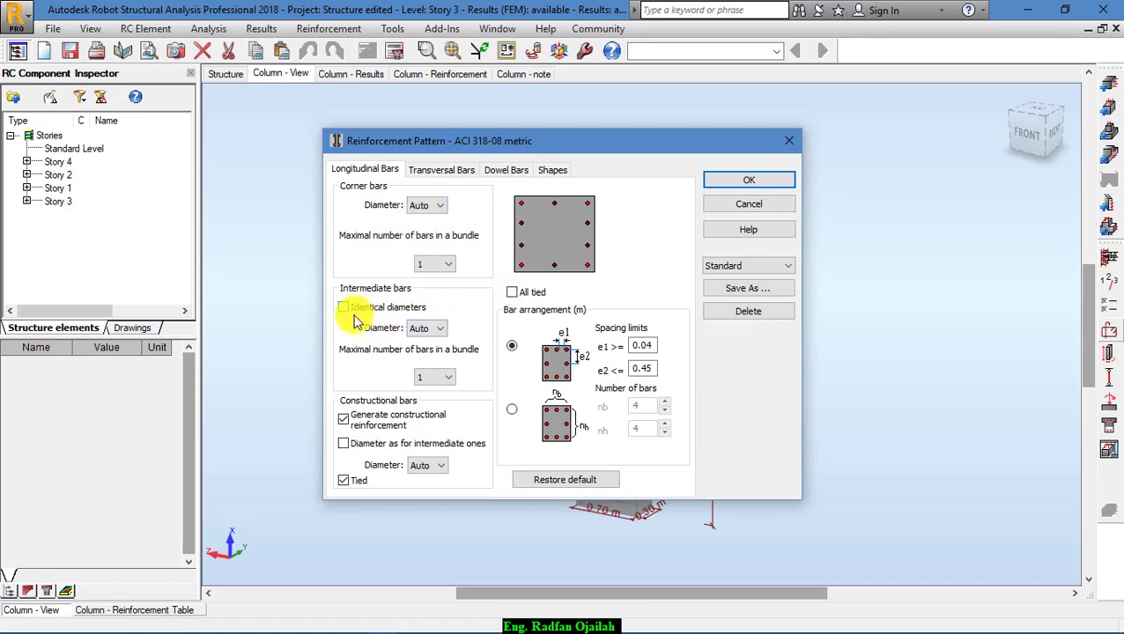
Make all longitudinal bars tied and keep the intermediate bars at a maximum of 1 bar per bundle
left_click(511, 293)
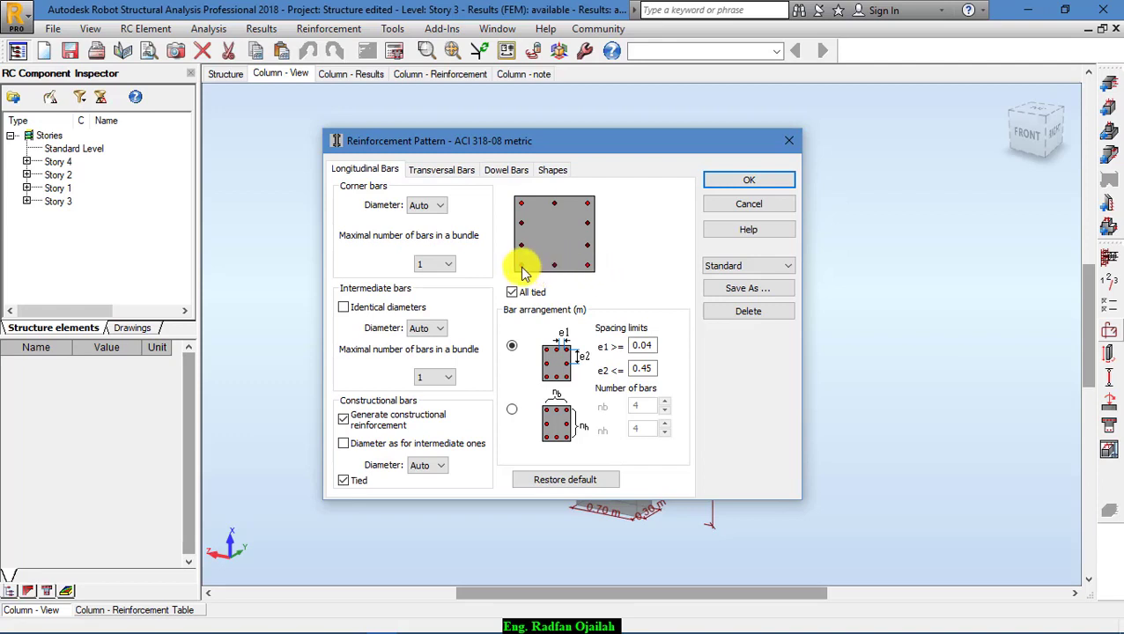
left_click(439, 378)
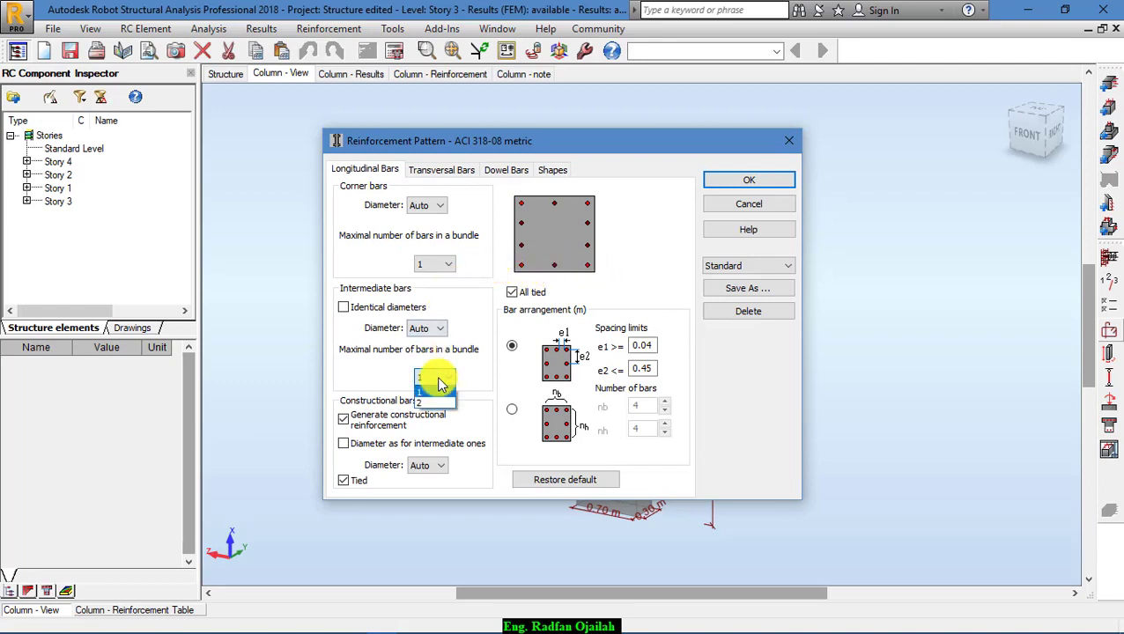
left_click(439, 405)
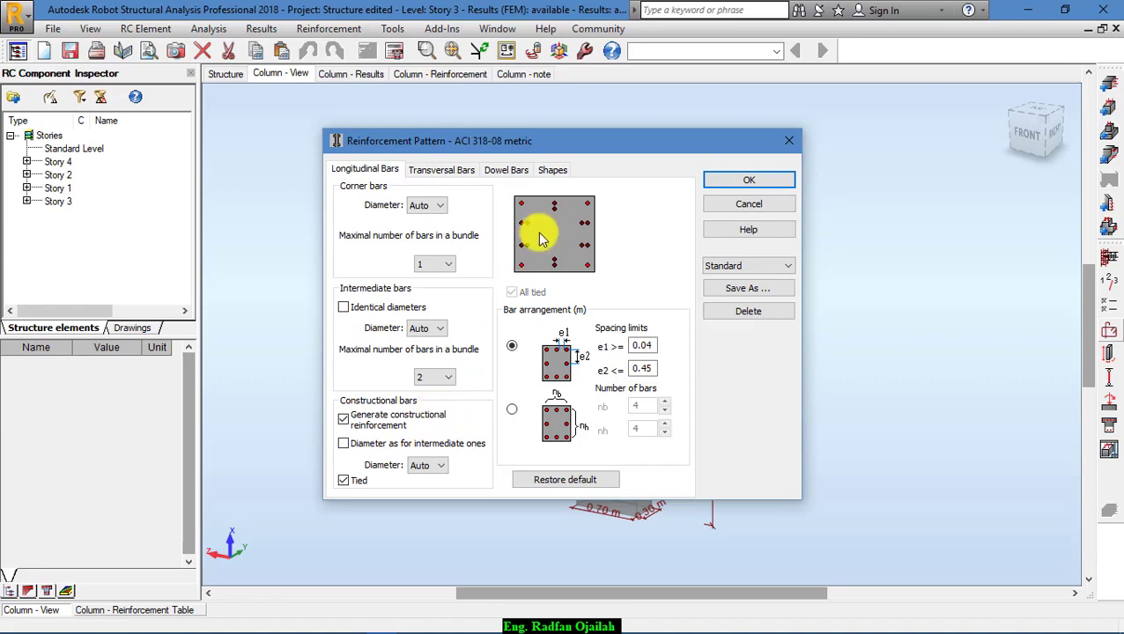
left_click(445, 384)
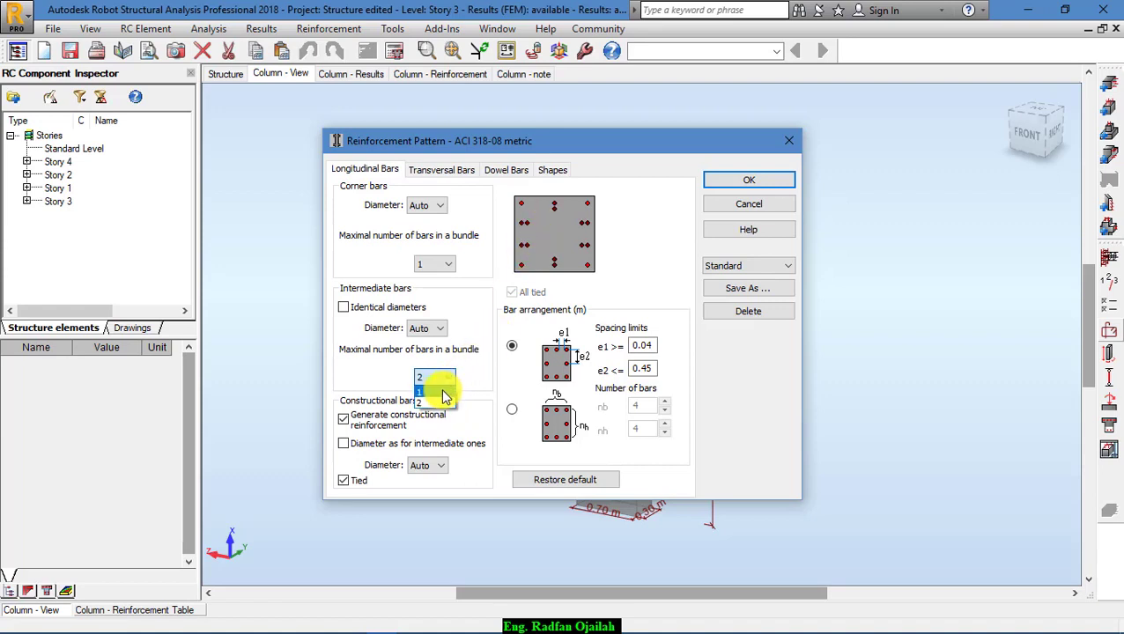
left_click(443, 393)
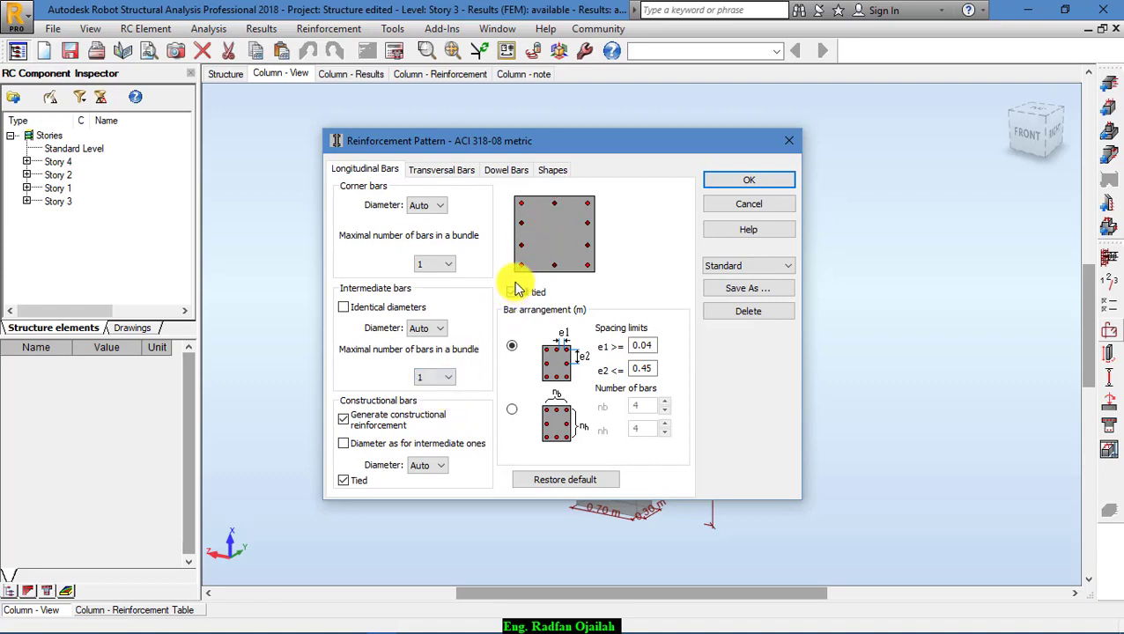
left_click(447, 380)
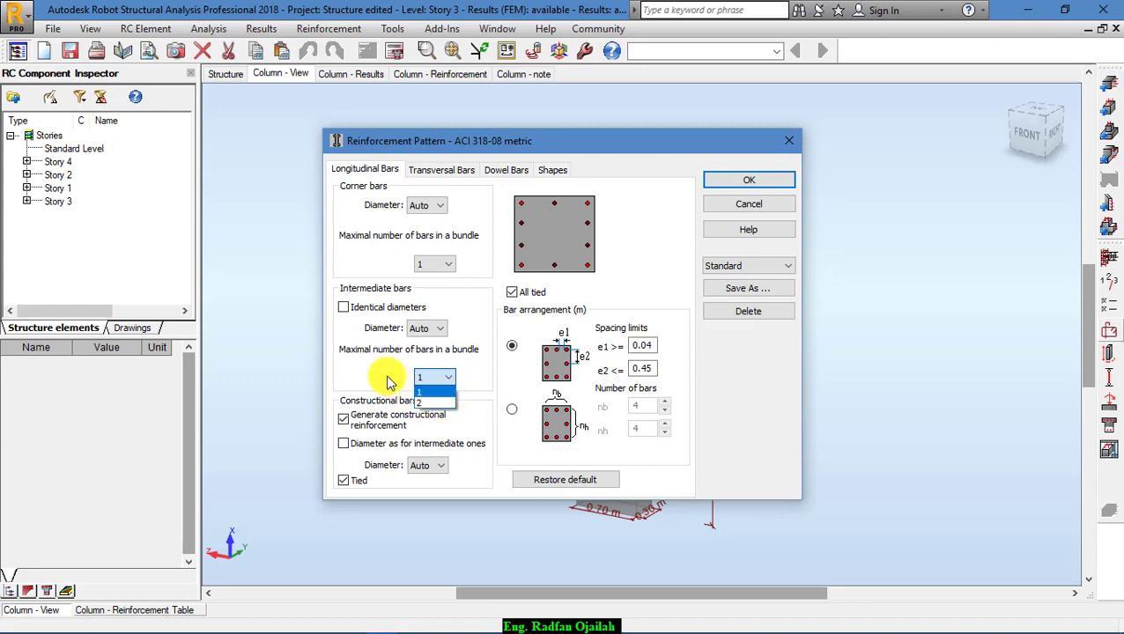
left_click(414, 381)
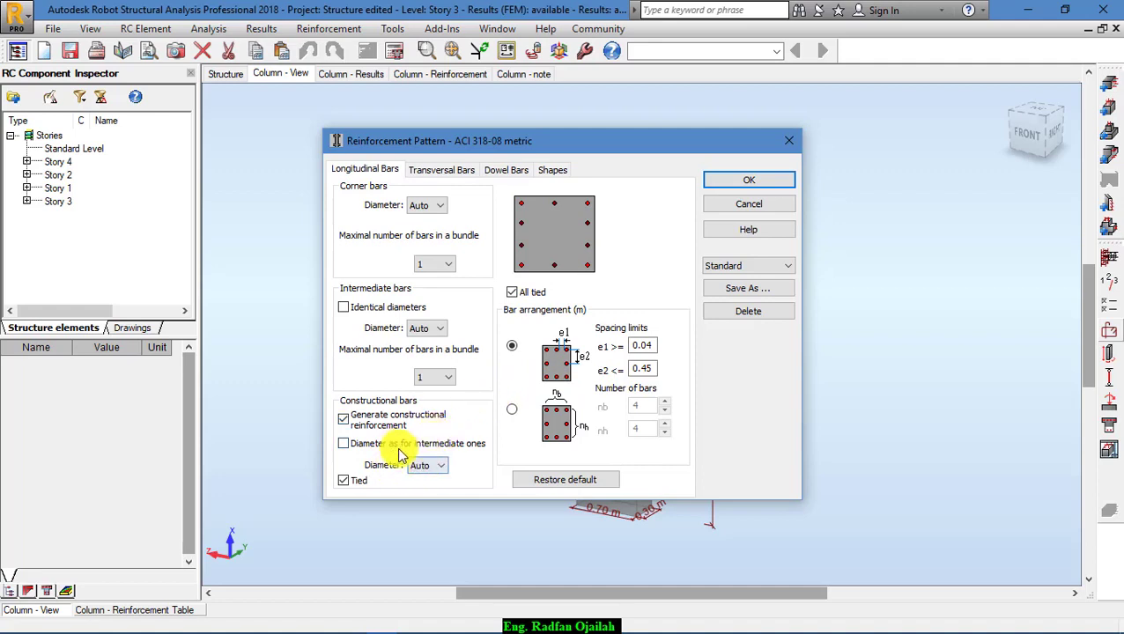
Review the remaining pattern settings up to the bar shapes, save the reinforcement pattern as column1 and apply it
left_click(426, 170)
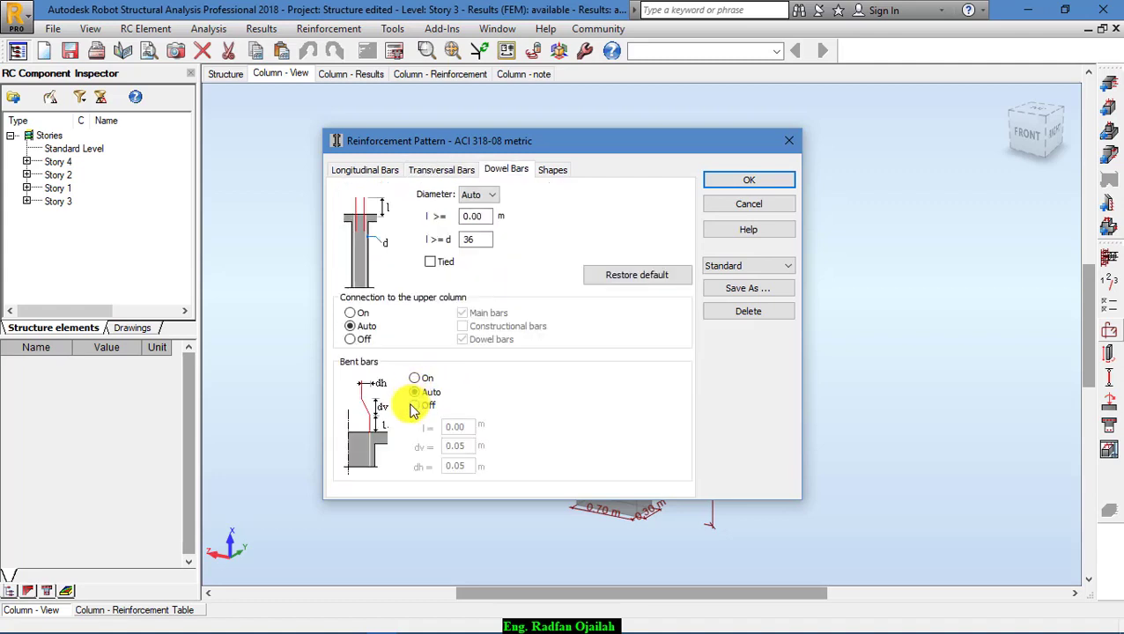
left_click(551, 170)
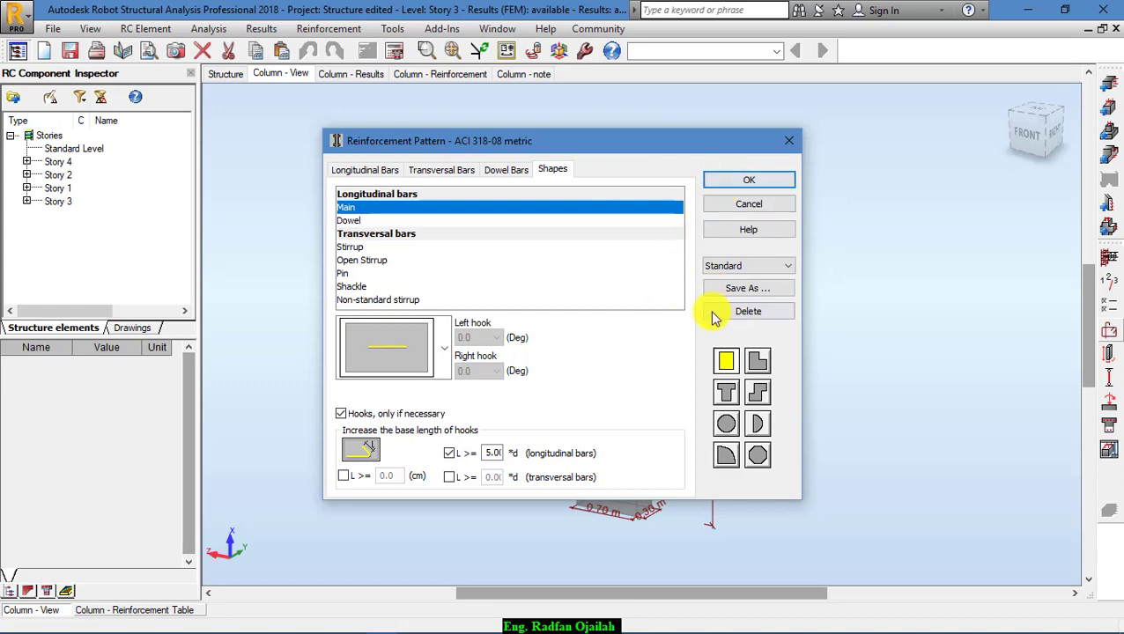
left_click(729, 290)
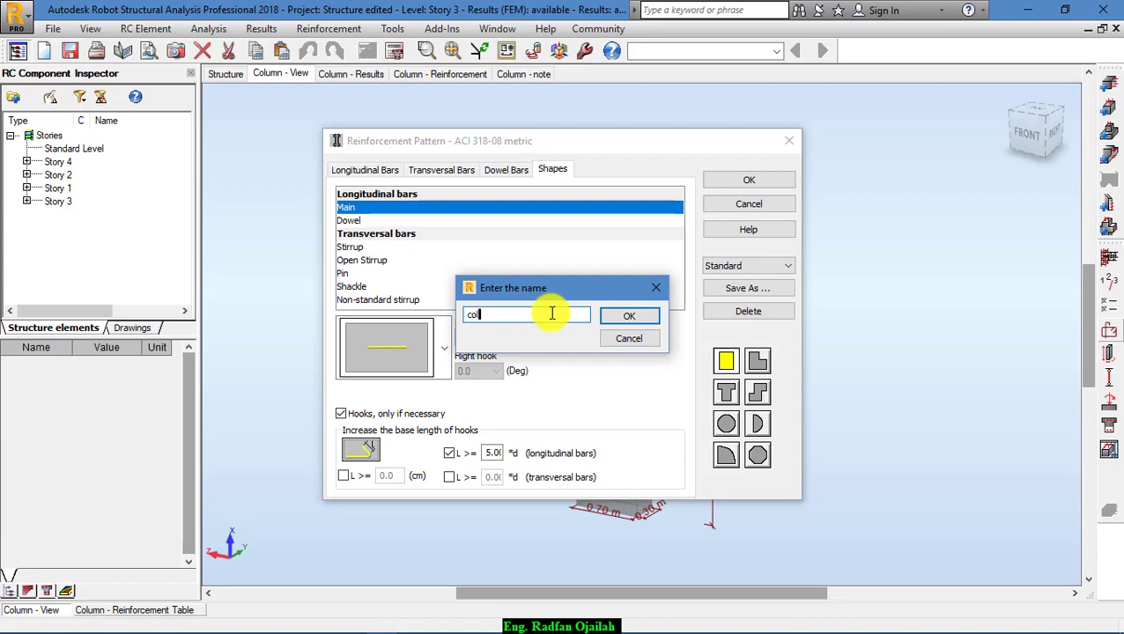
type("column1")
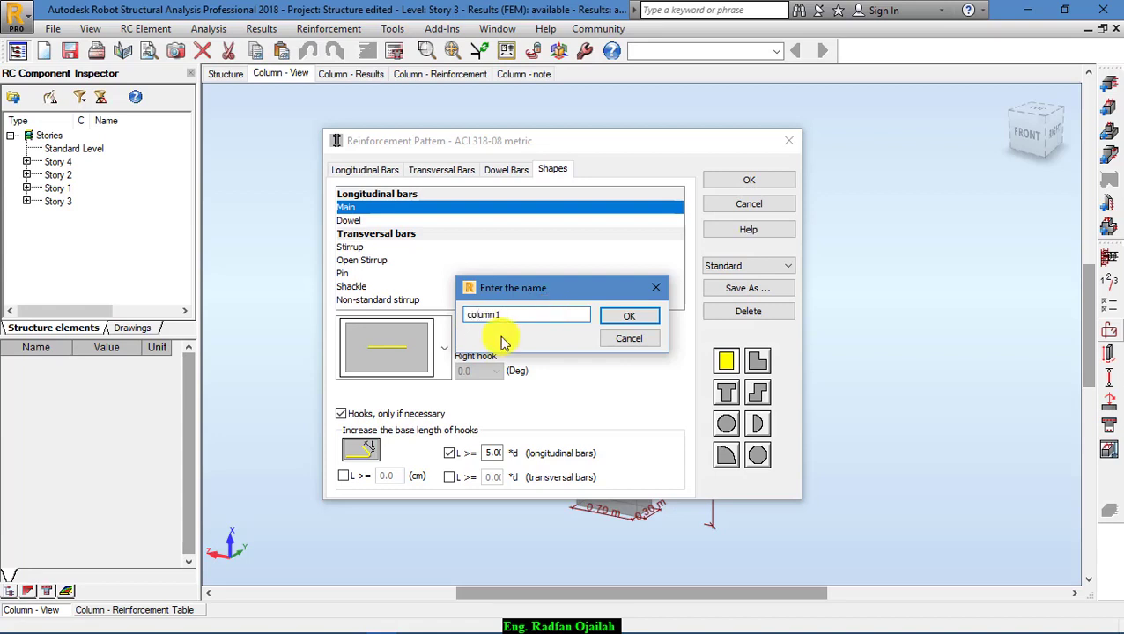
left_click(651, 319)
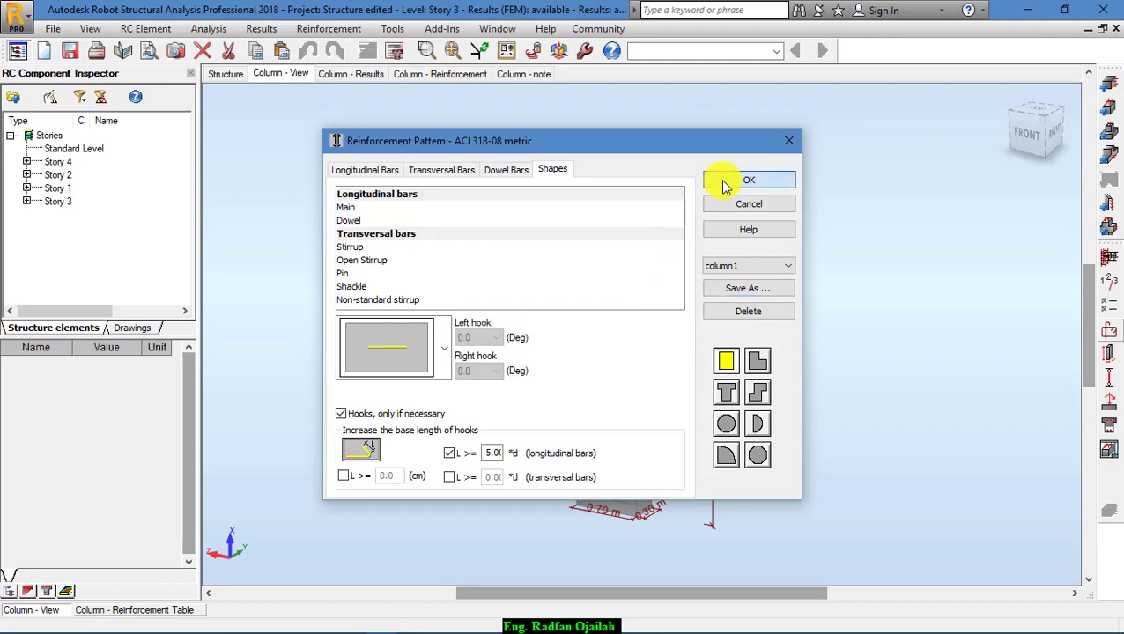
left_click(726, 181)
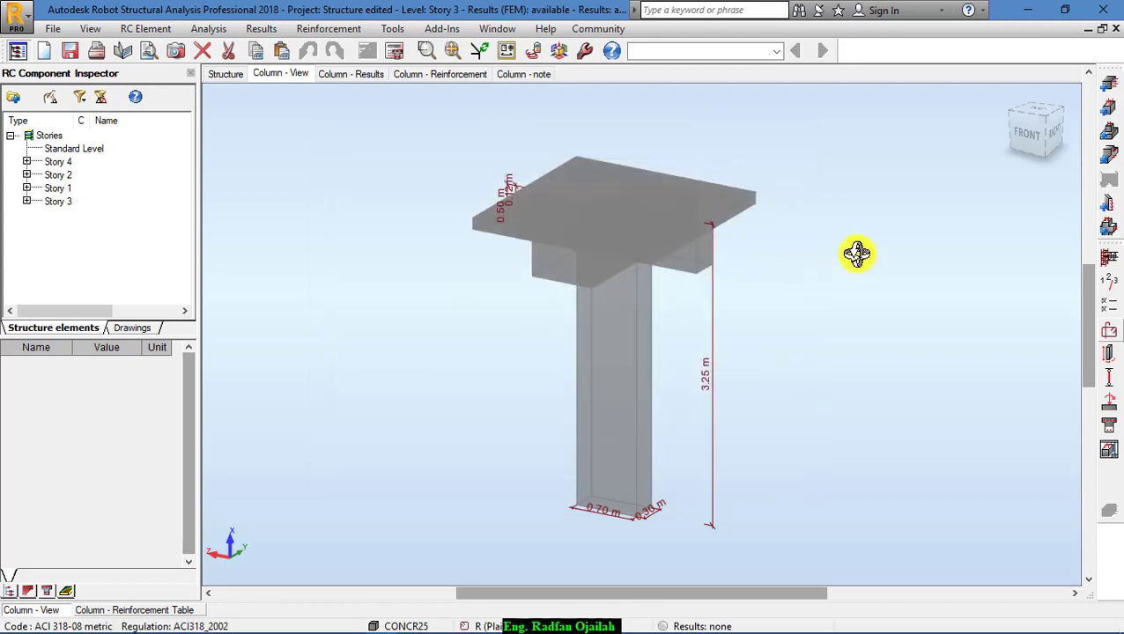
Calculate the column's provided reinforcement and generate its drawing
left_click(391, 53)
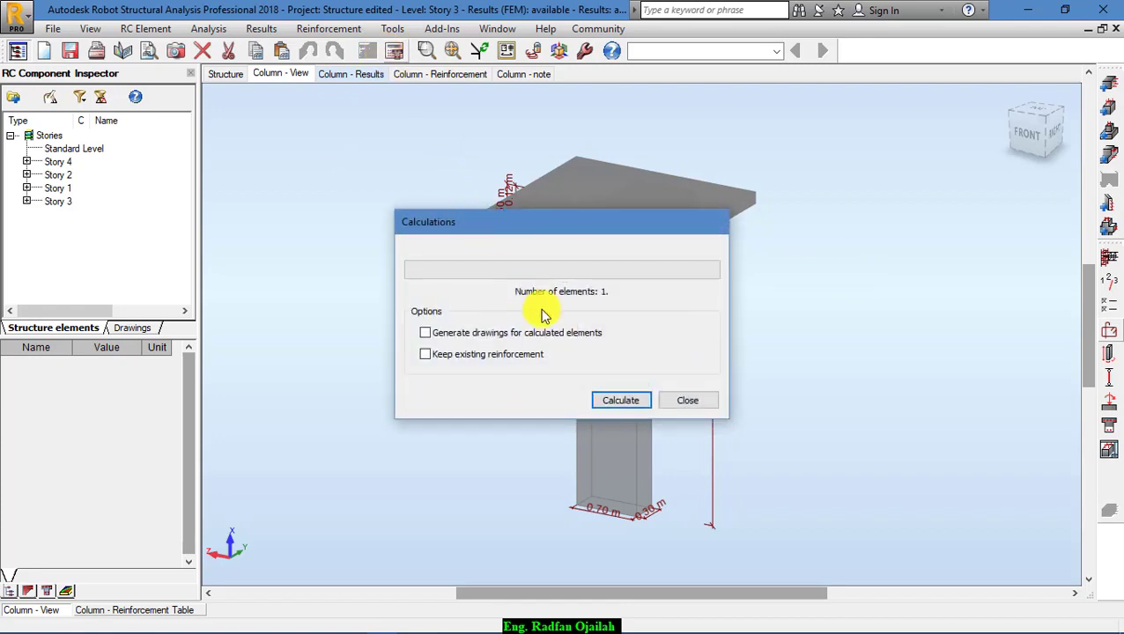
left_click(621, 404)
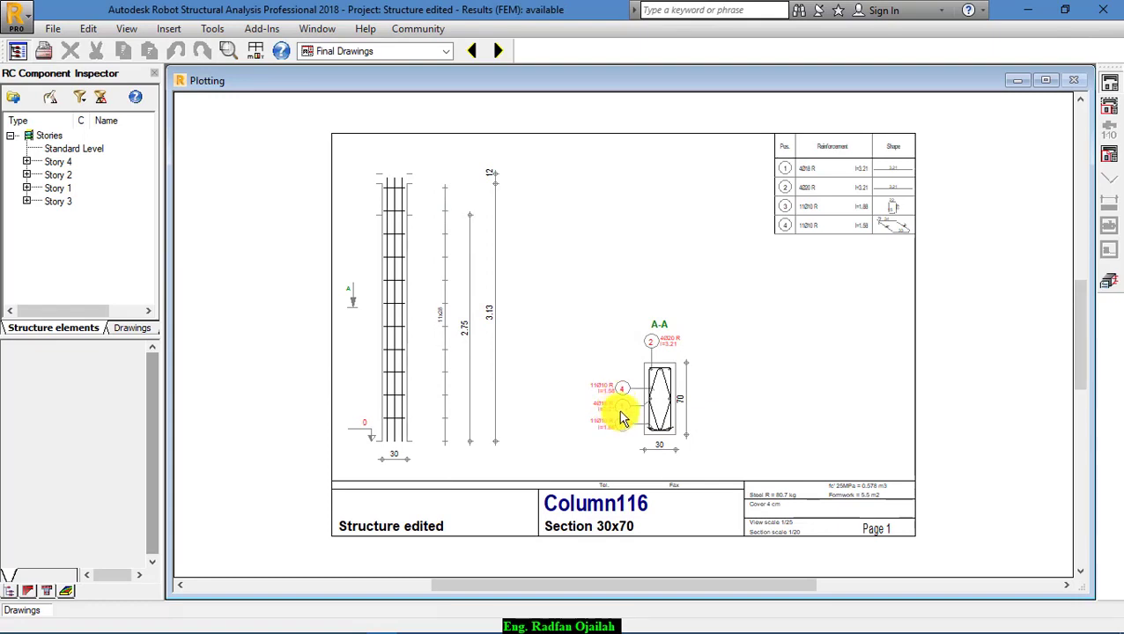
Examine the column's reinforcement drawing, especially the bars and ties in section A-A, and put the drawing away
scroll(581, 524, "up", 3)
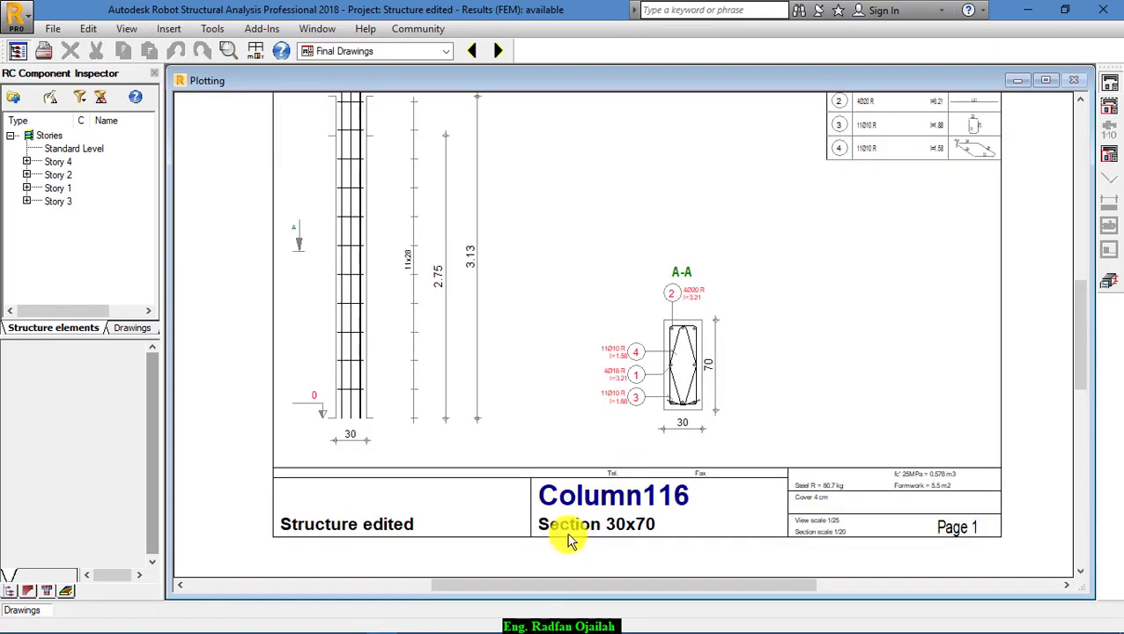
scroll(509, 541, "down", 1)
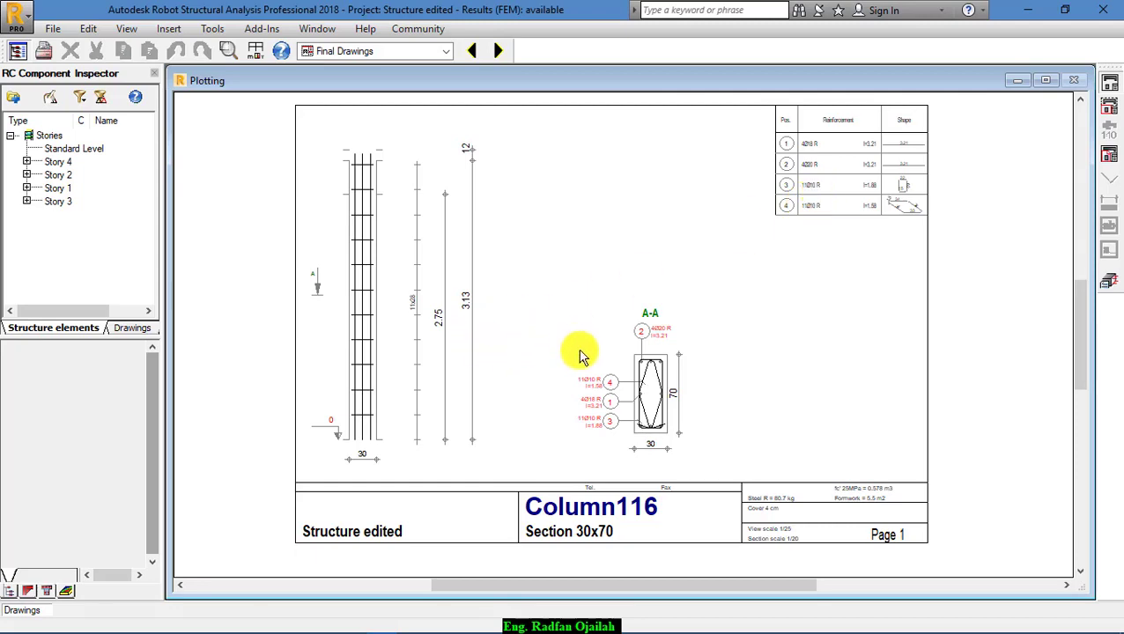
scroll(652, 354, "up", 3)
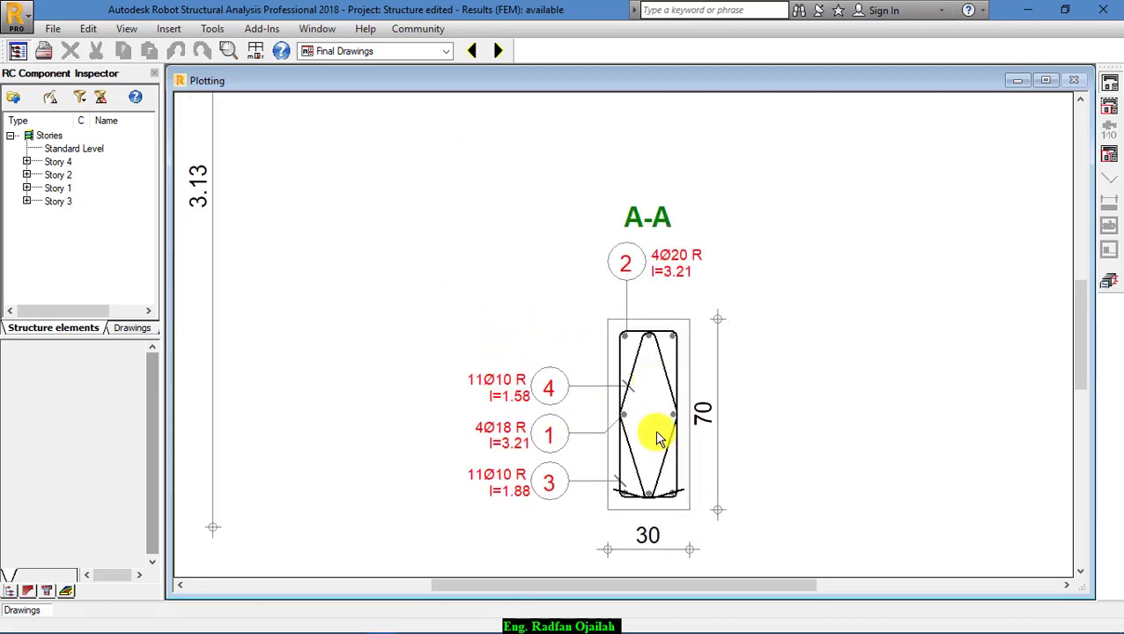
scroll(416, 259, "down", 1)
scroll(680, 402, "up", 1)
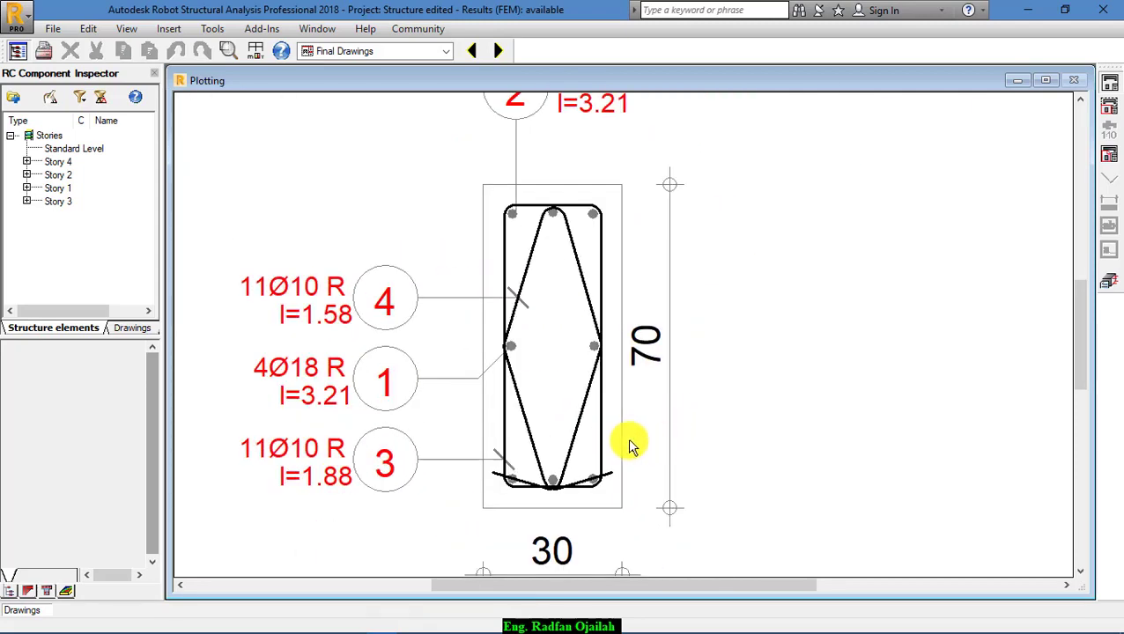
scroll(577, 401, "down", 1)
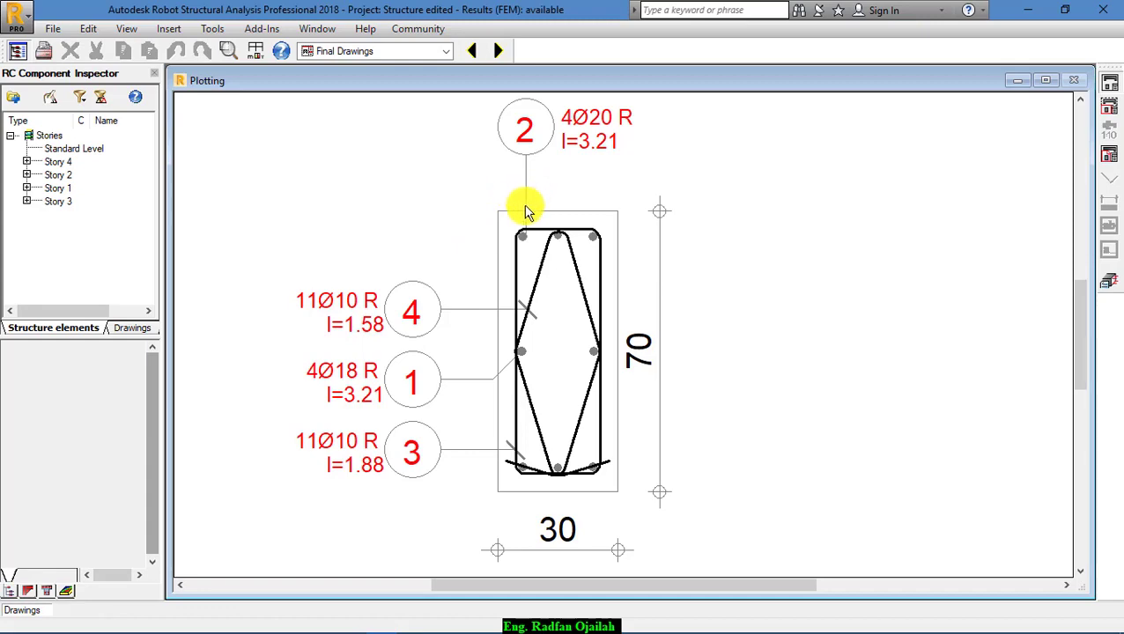
scroll(405, 264, "down", 5)
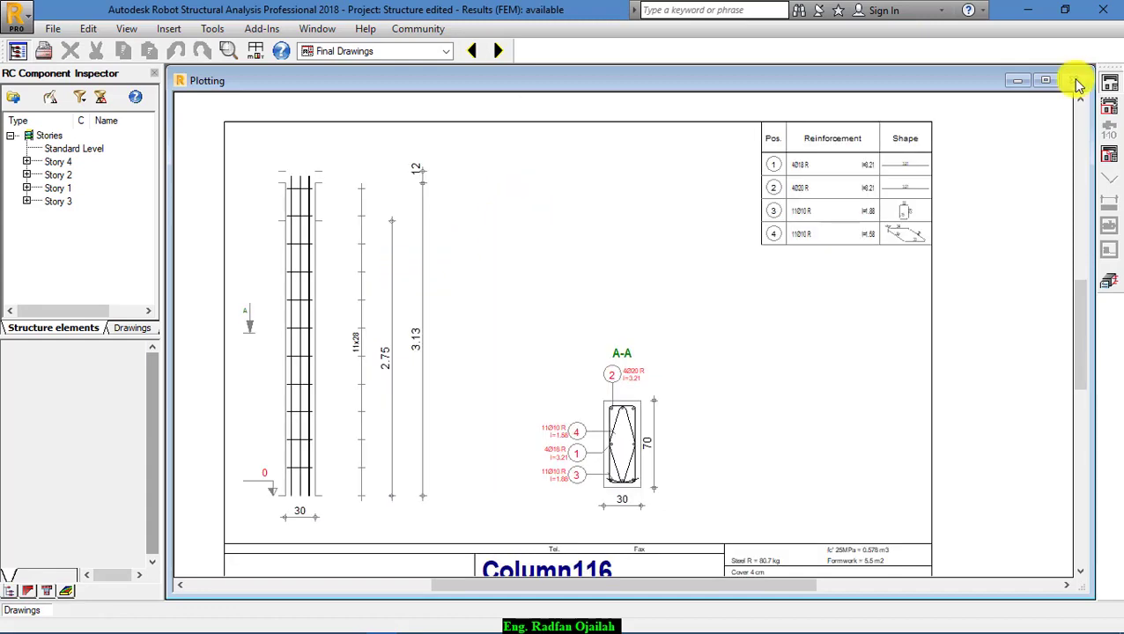
left_click(1017, 80)
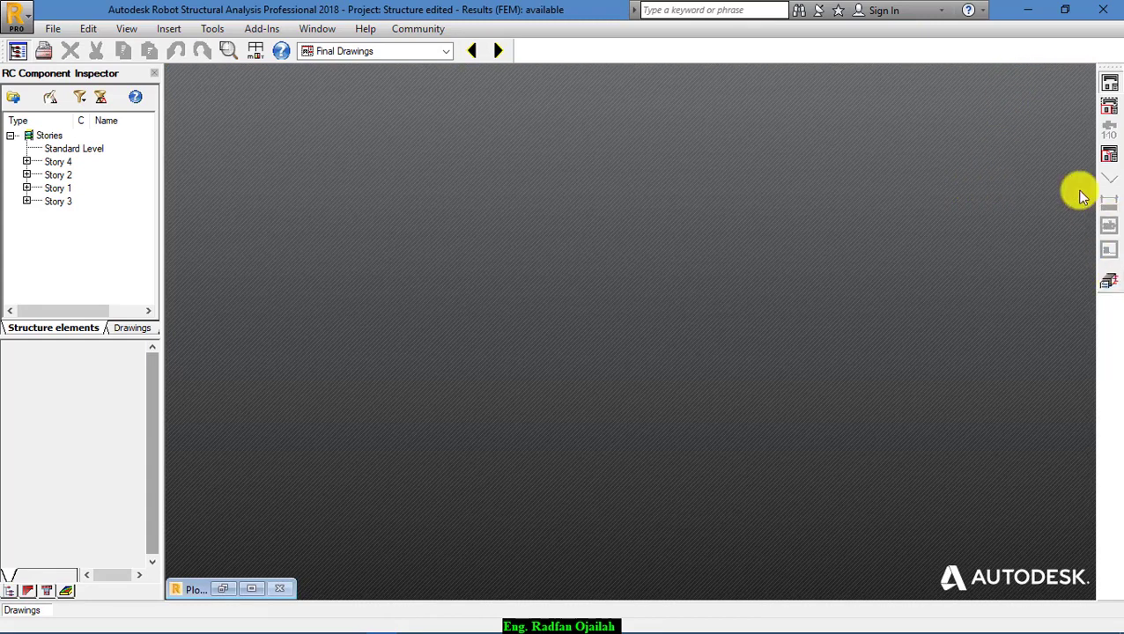
Return to the RC Design provided reinforcement layout and open Column116 of Story 1 in the column view
left_click(449, 51)
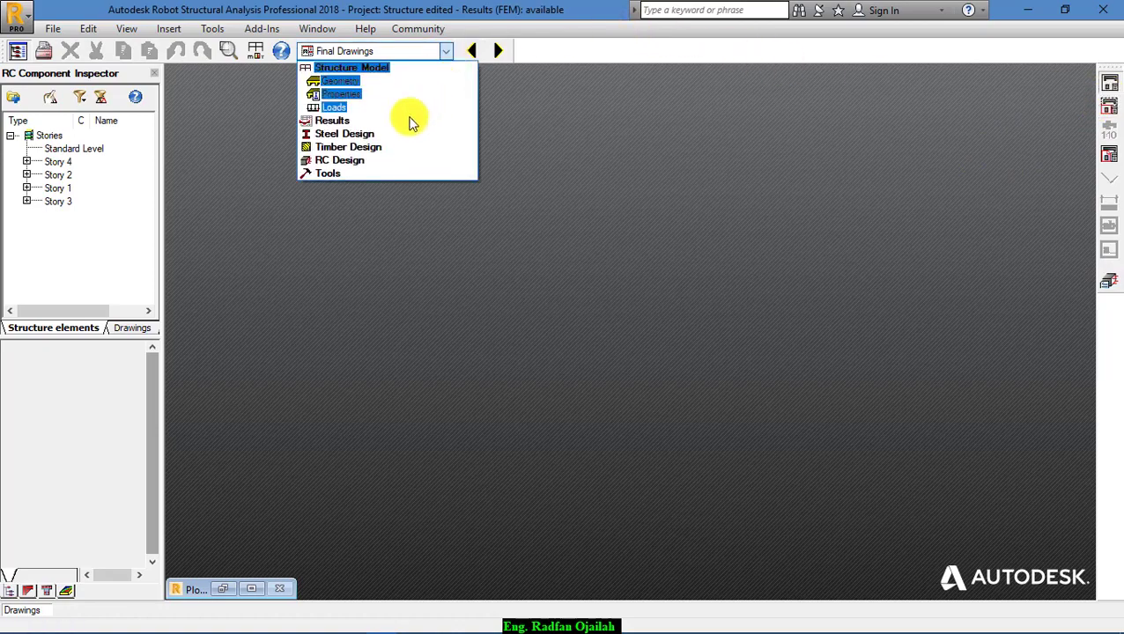
left_click(369, 159)
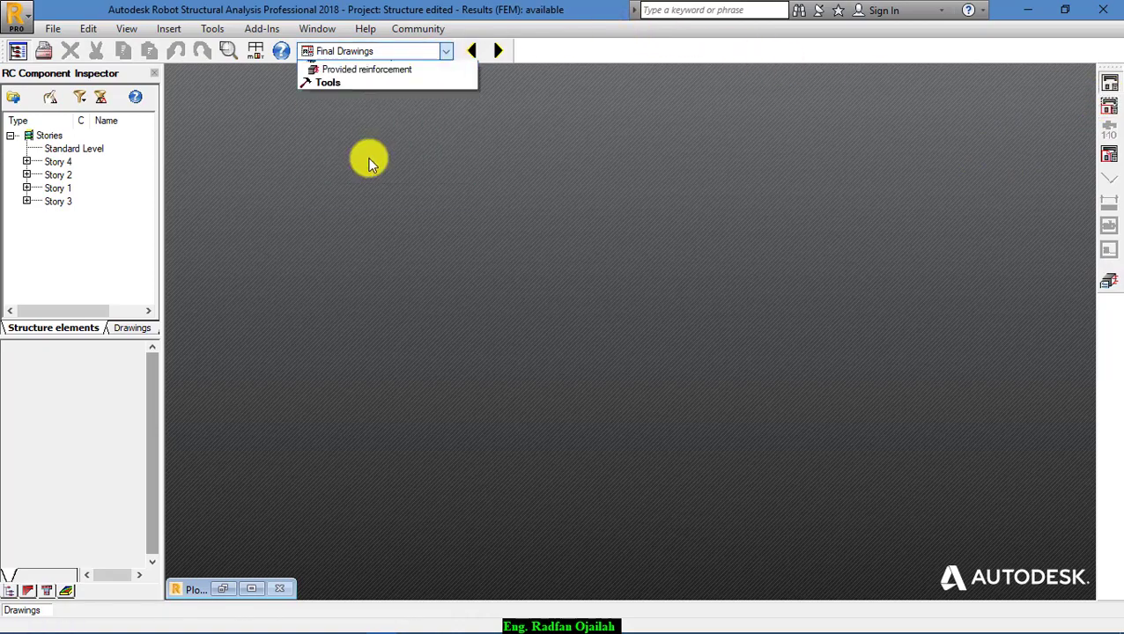
left_click(27, 186)
left_click(27, 188)
left_click(103, 216)
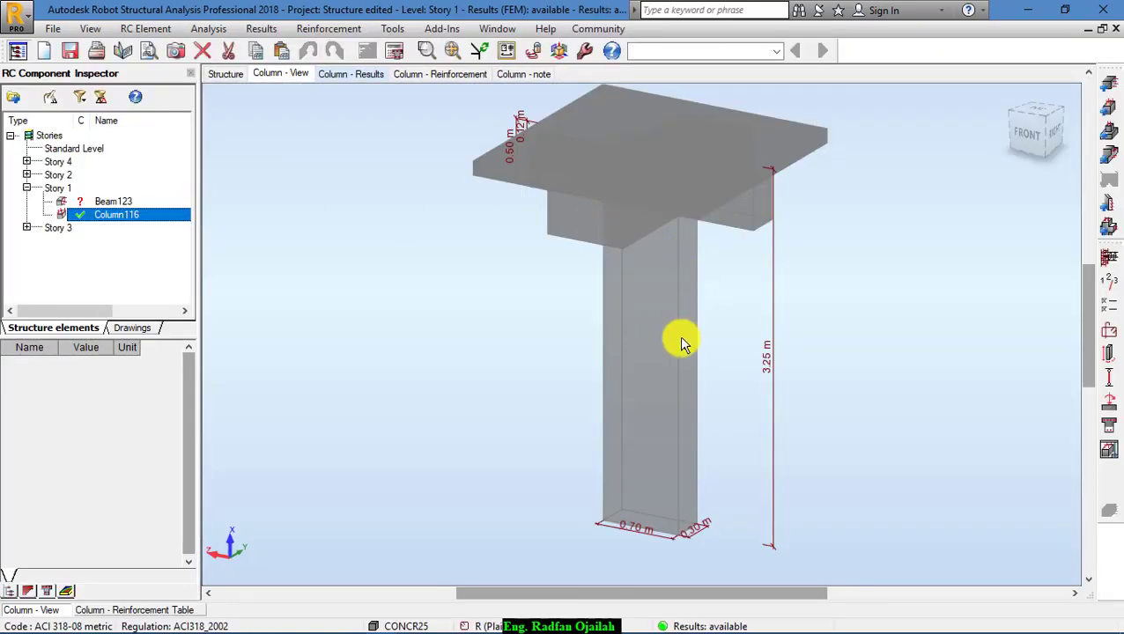
scroll(681, 338, "up", 5)
scroll(672, 344, "down", 4)
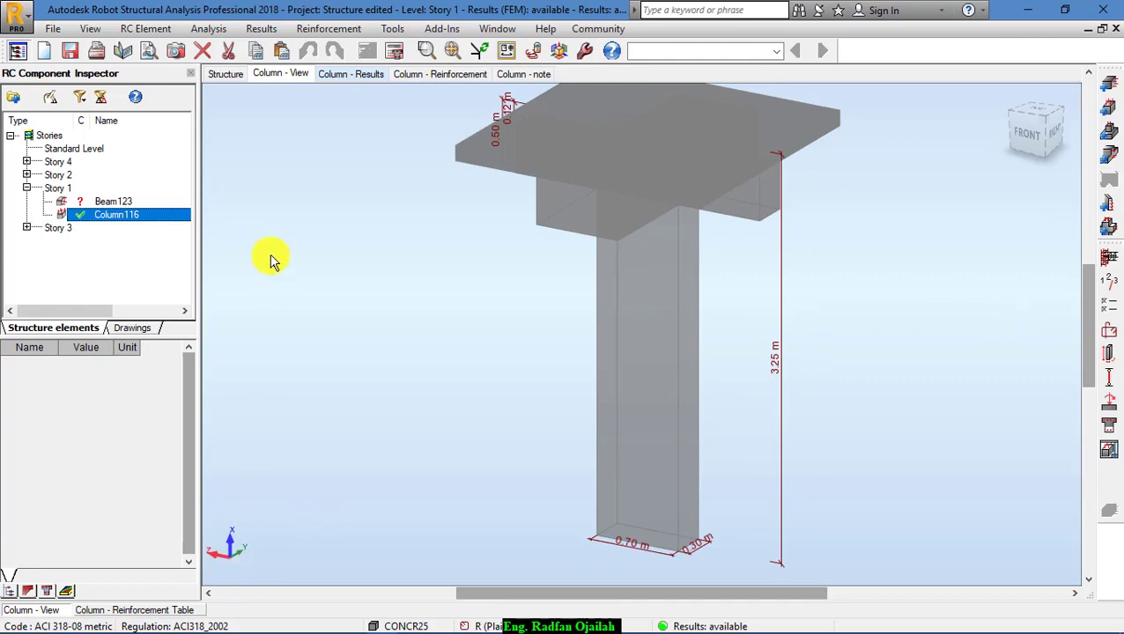
Review the column's interaction results and examine its reinforcement layout in 3D, focusing on the bars and ties
left_click(373, 75)
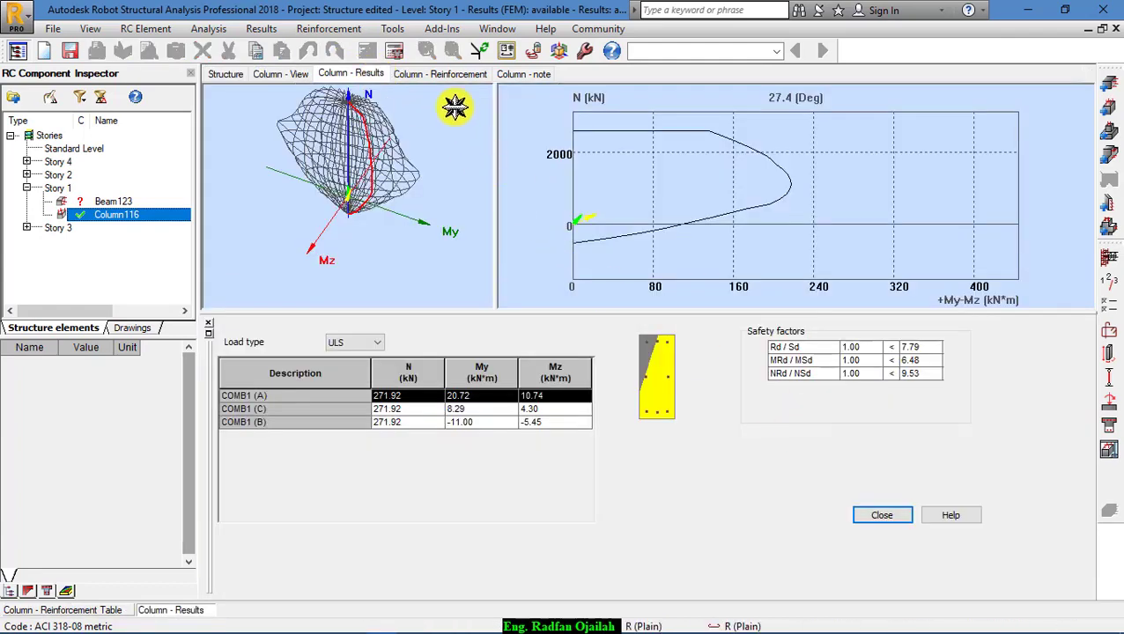
left_click(445, 78)
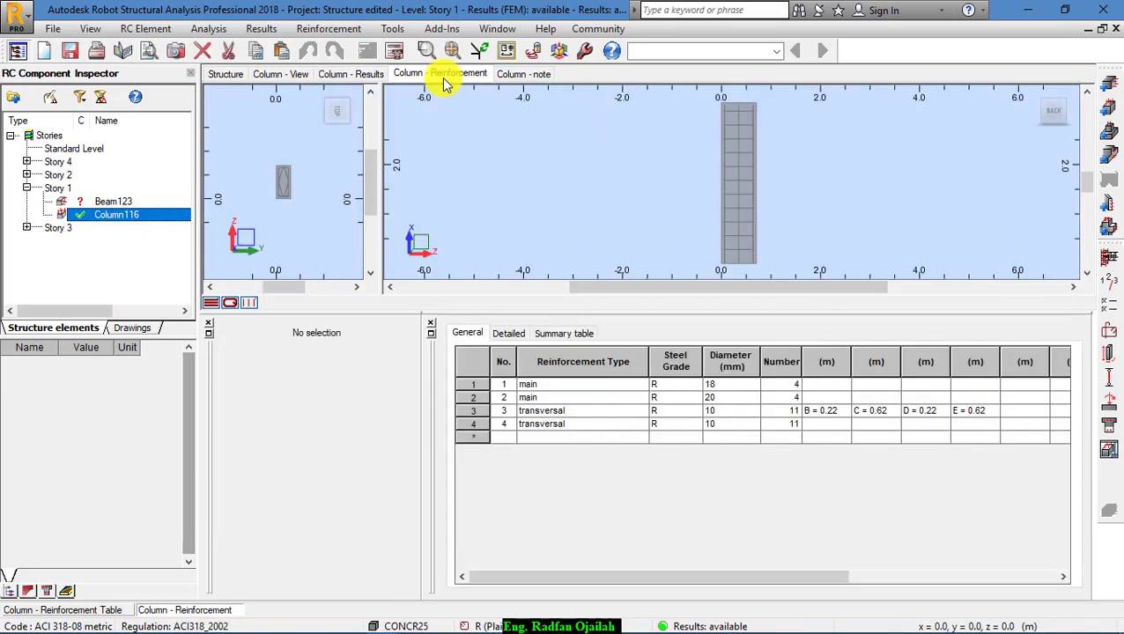
scroll(785, 193, "up", 3)
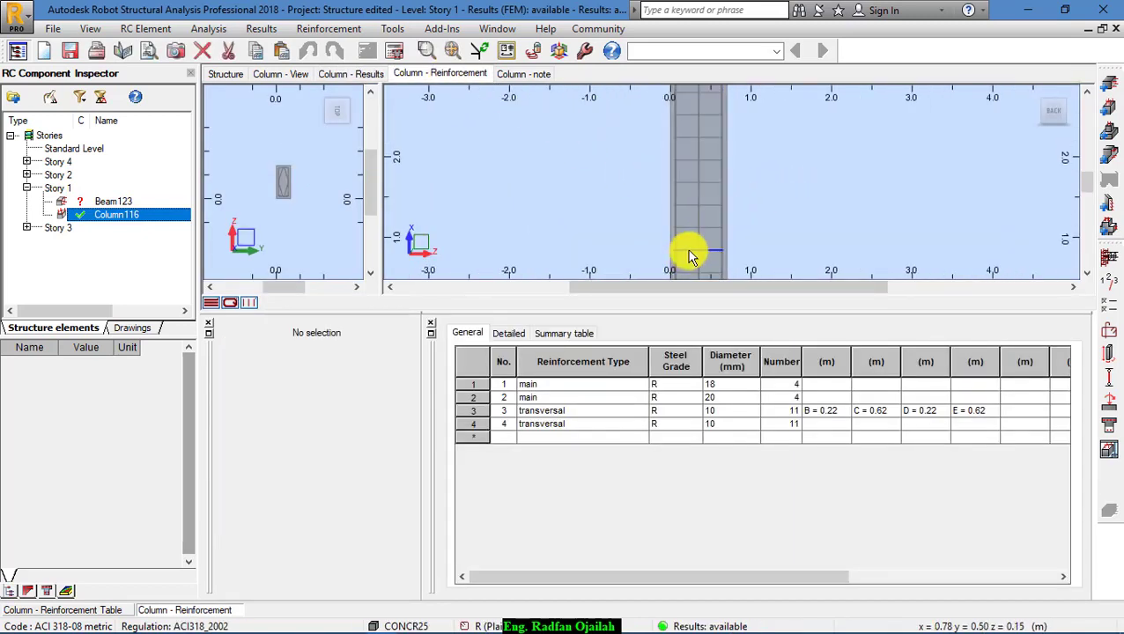
left_click(1033, 91)
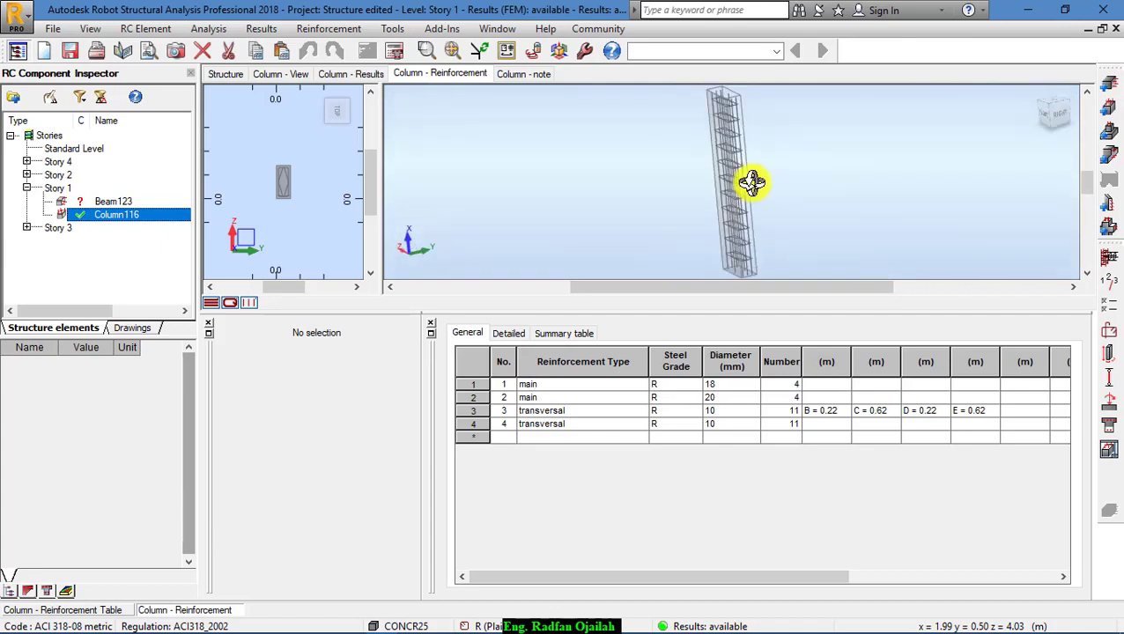
middle_click_drag(751, 182, 726, 154, "shift")
scroll(746, 107, "up", 8)
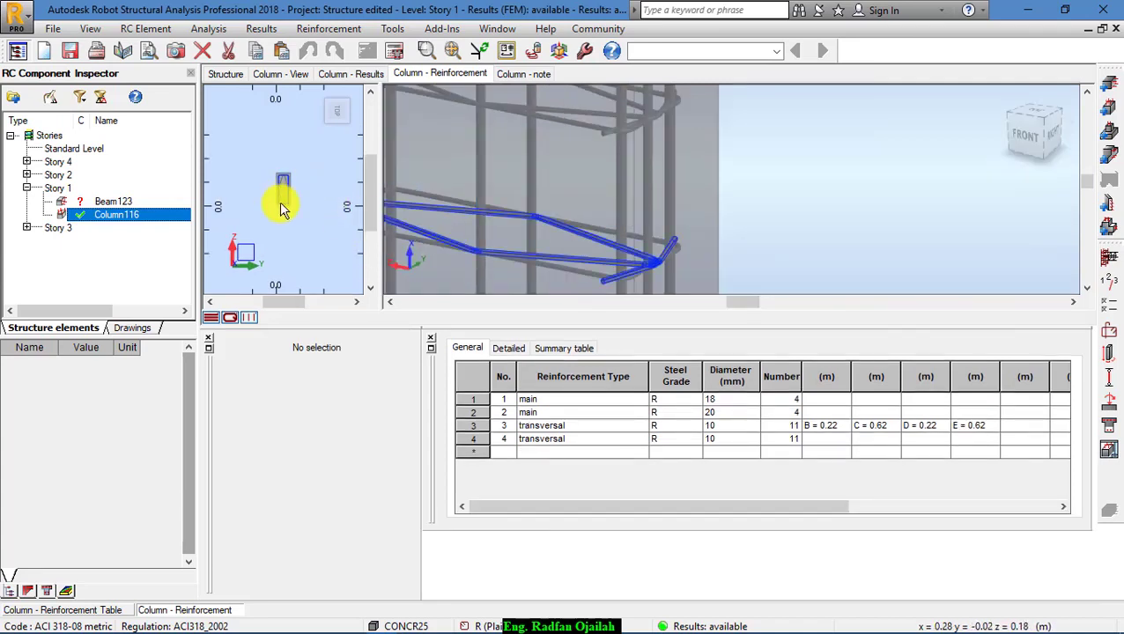
Examine the bars and ties in the column's cross-section and read across the general reinforcement table
scroll(293, 187, "up", 2)
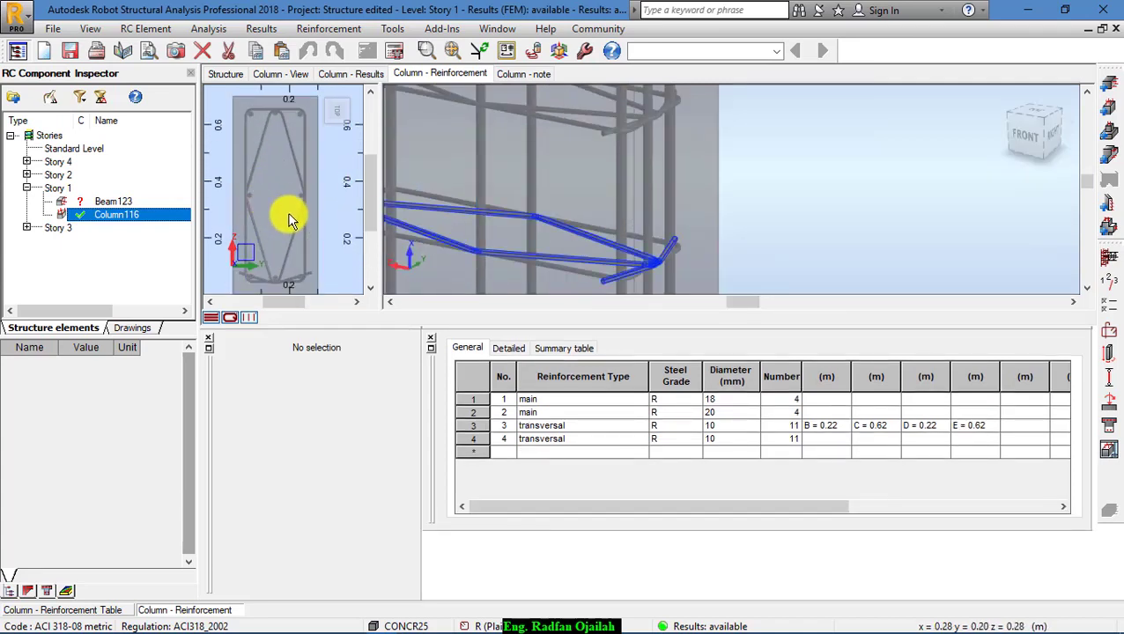
scroll(429, 169, "down", 2)
scroll(591, 242, "down", 4)
scroll(672, 220, "down", 3)
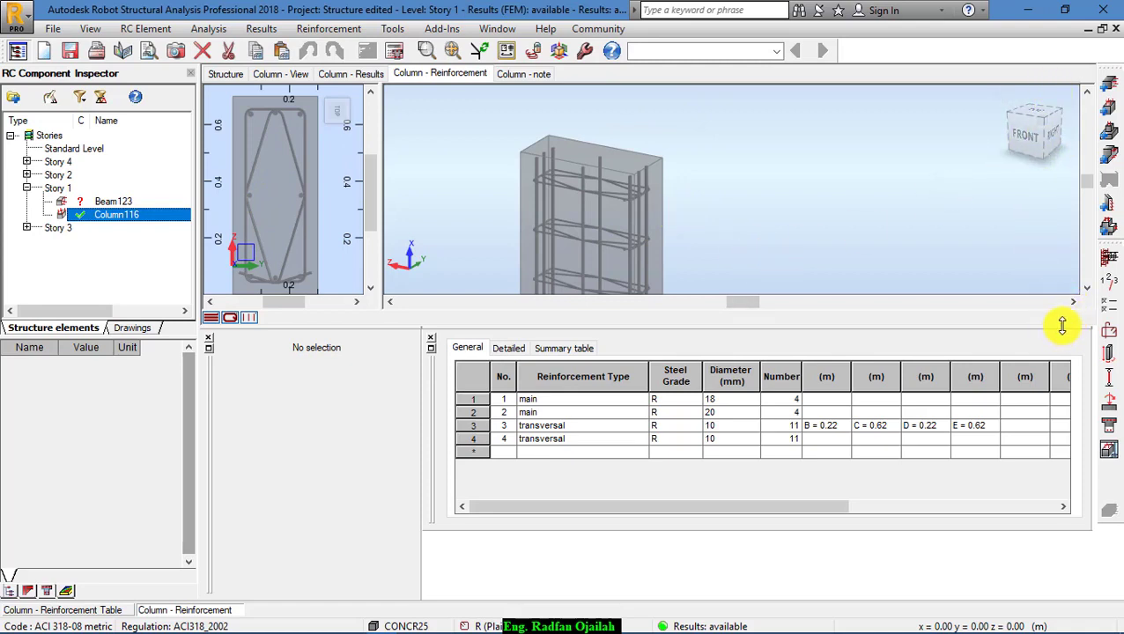
mouse_move(791, 507)
left_mouse_down()
mouse_move(888, 504)
mouse_move(796, 517)
left_mouse_up()
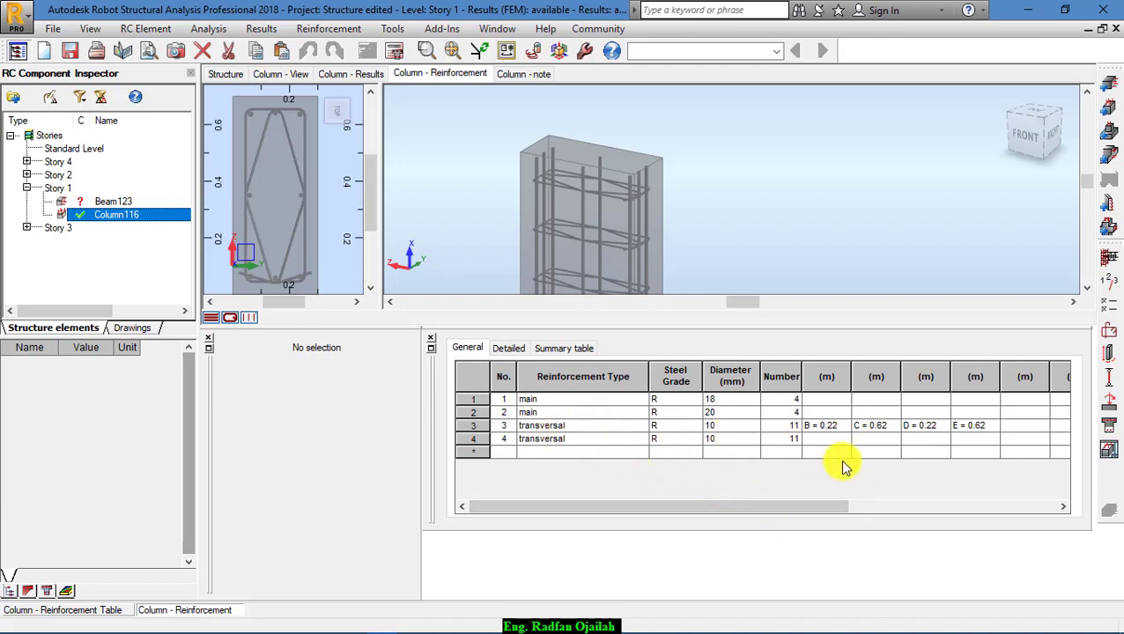
left_click_drag(672, 507, 636, 507)
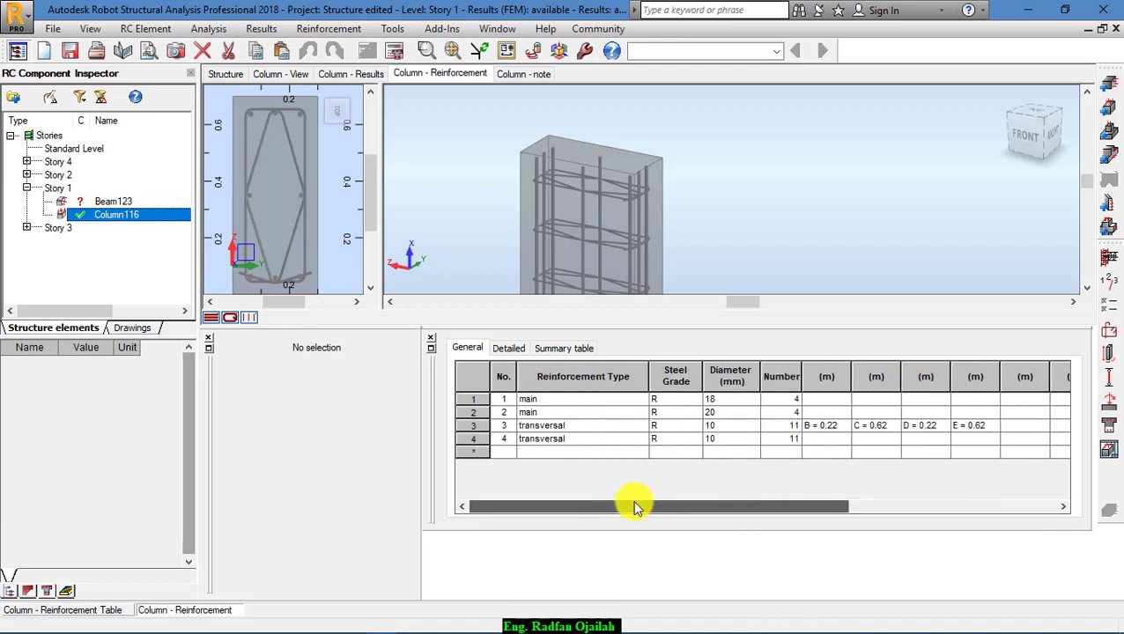